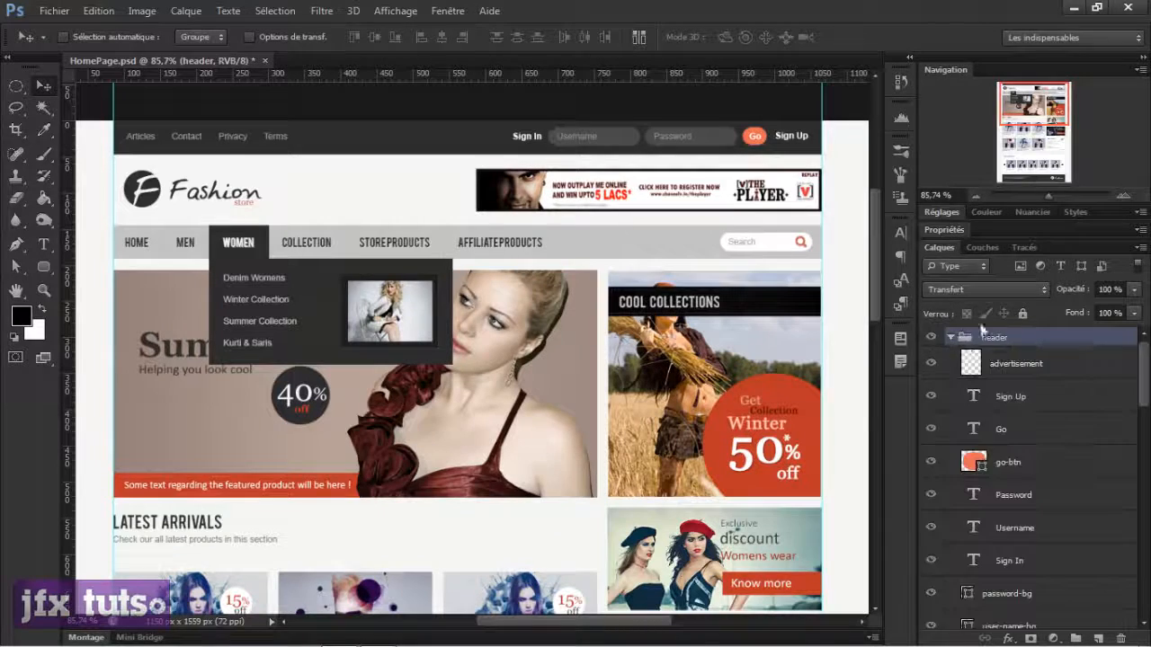
# Step: Select the go-btn layer in the header group, try moving the button on the canvas, and undo the move
pyautogui.scroll(-5, 1001, 368)
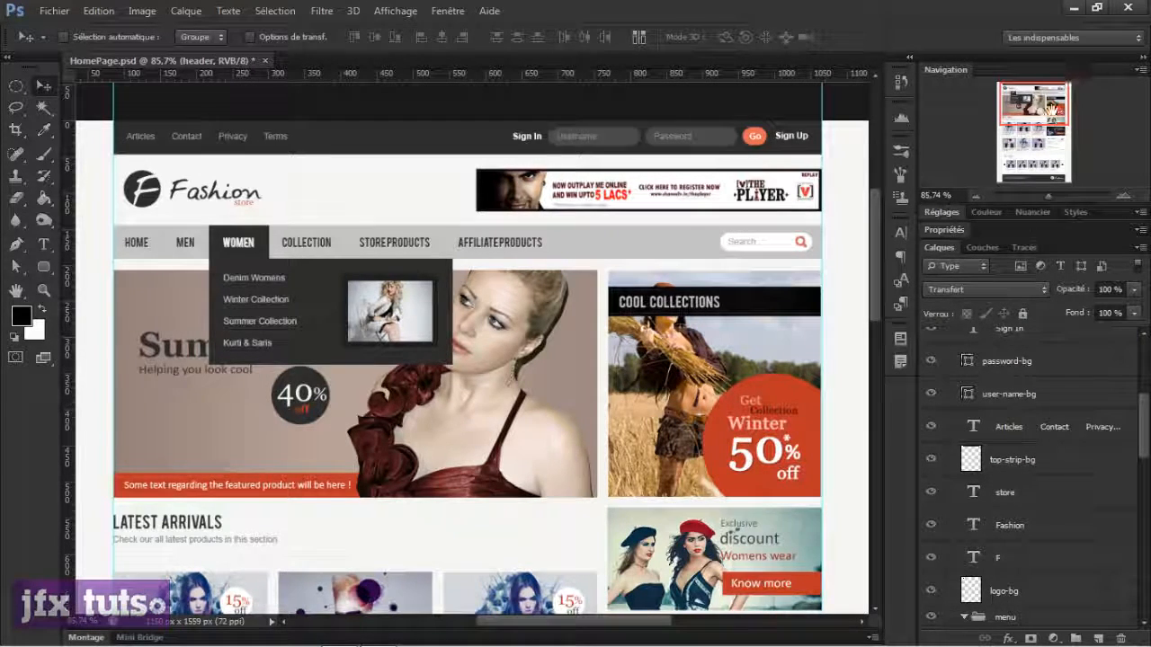
pyautogui.scroll(3, 995, 400)
pyautogui.scroll(1, 995, 400)
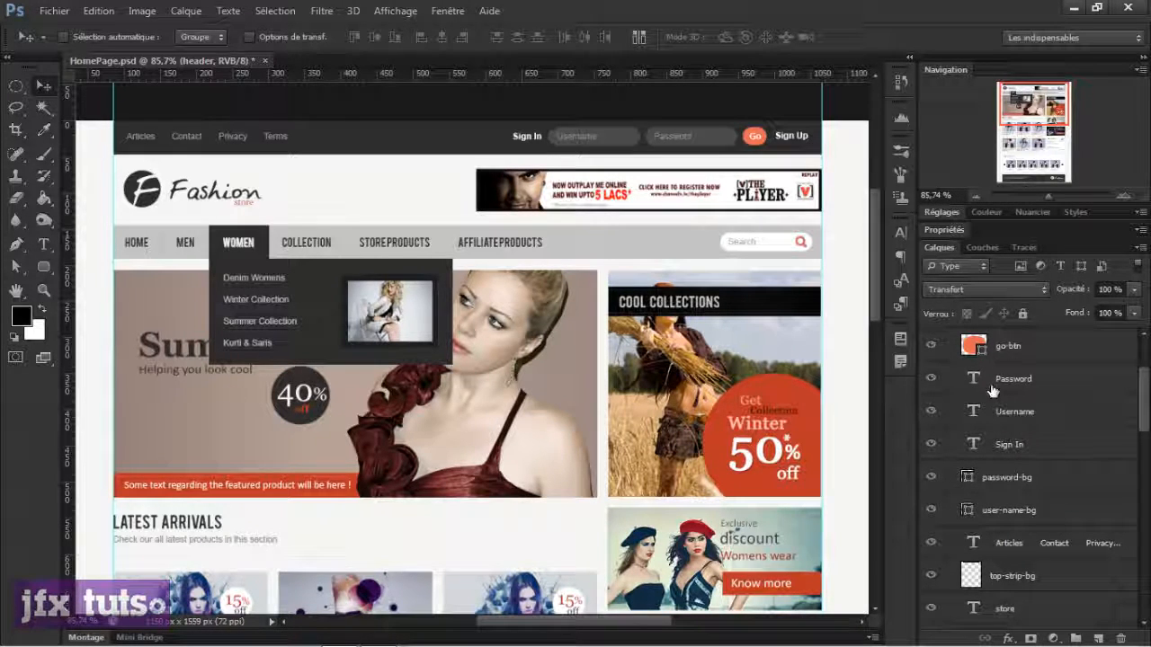
pyautogui.scroll(2, 993, 373)
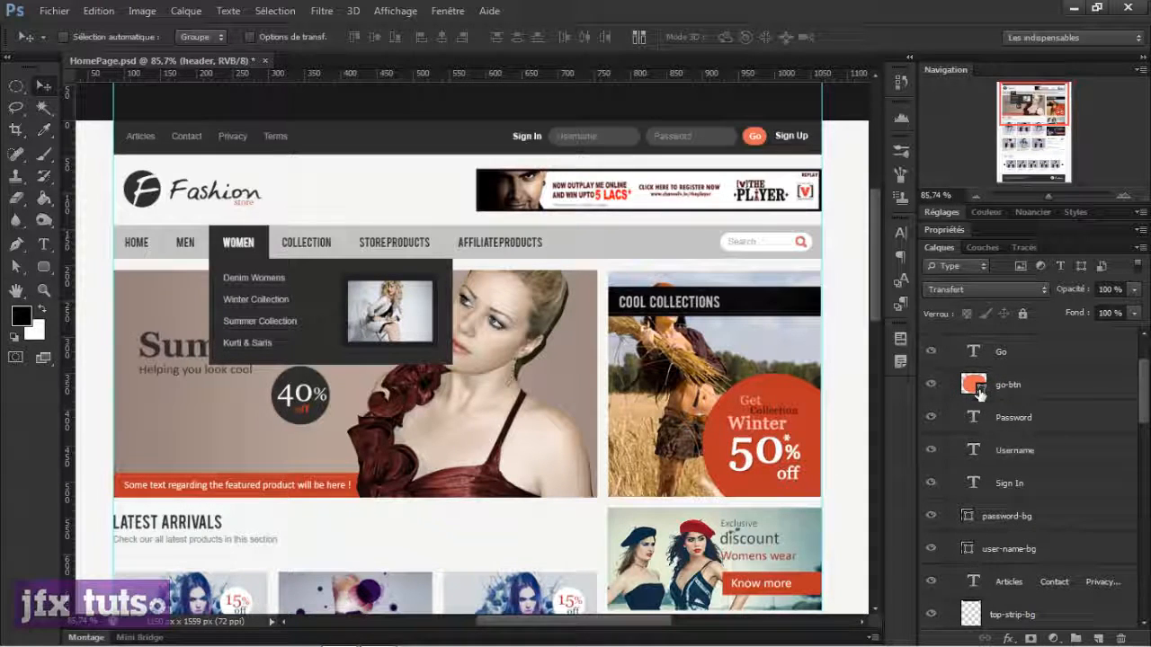
pyautogui.click(1076, 387)
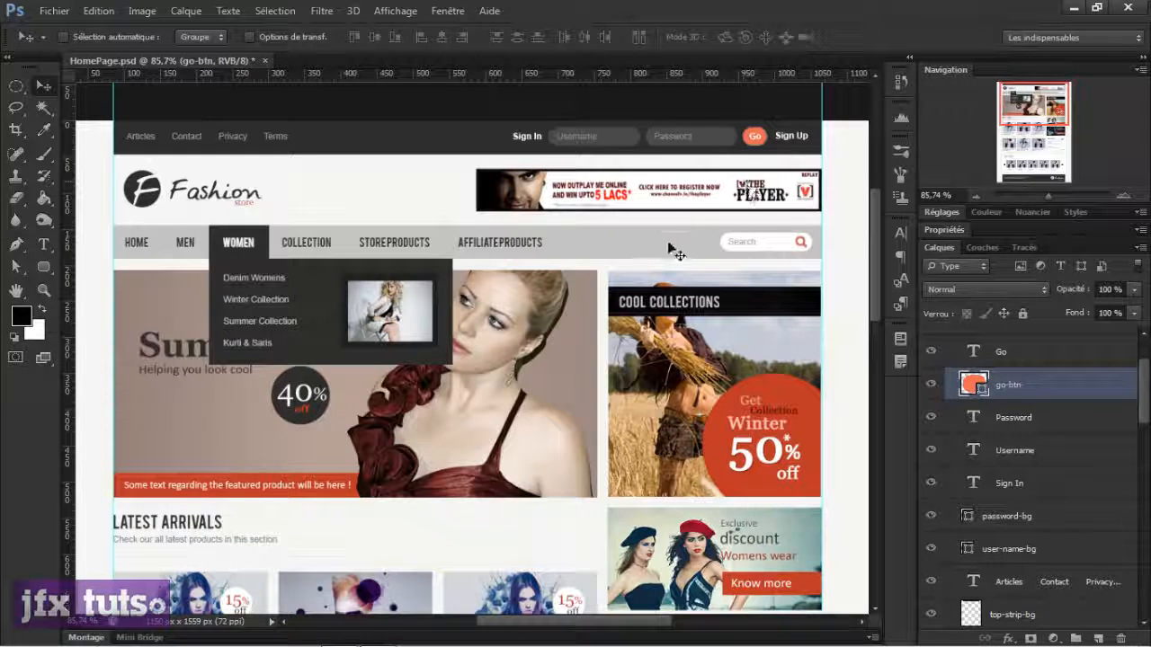
pyautogui.moveTo(653, 235); pyautogui.dragTo(546, 287)
pyautogui.hotkey('ctrl', 'z')
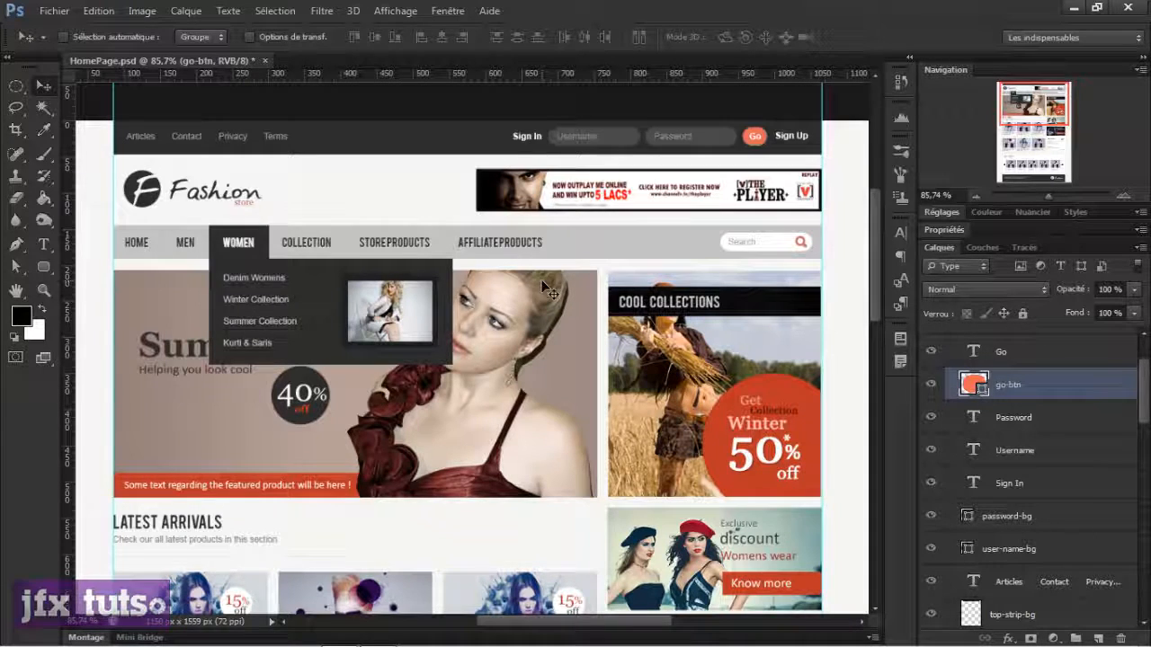
# Step: Select the Fashion text layer of the logo in the header group
pyautogui.scroll(-2, 999, 406)
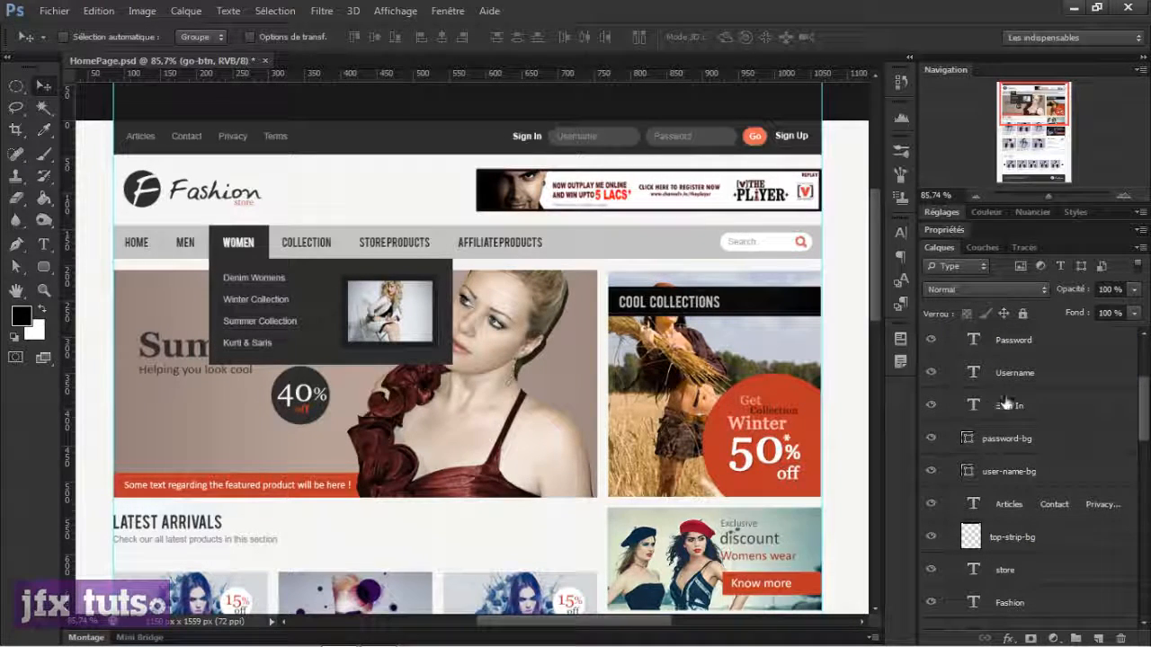
pyautogui.scroll(-3, 999, 400)
pyautogui.scroll(-3, 1005, 364)
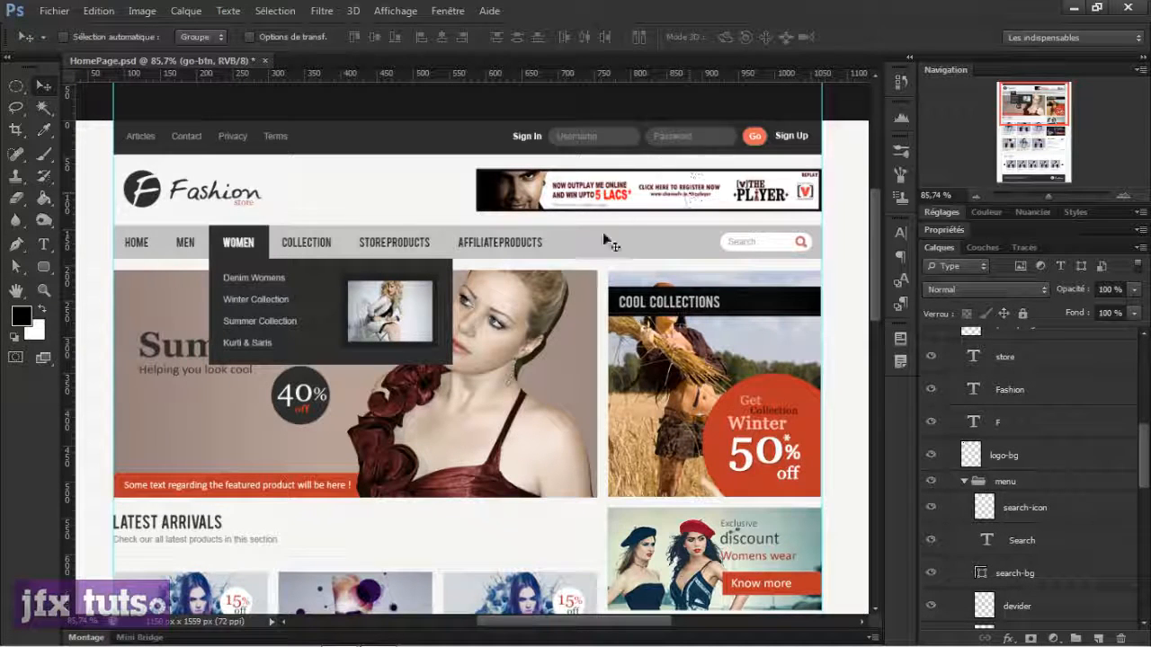
pyautogui.click(1007, 359)
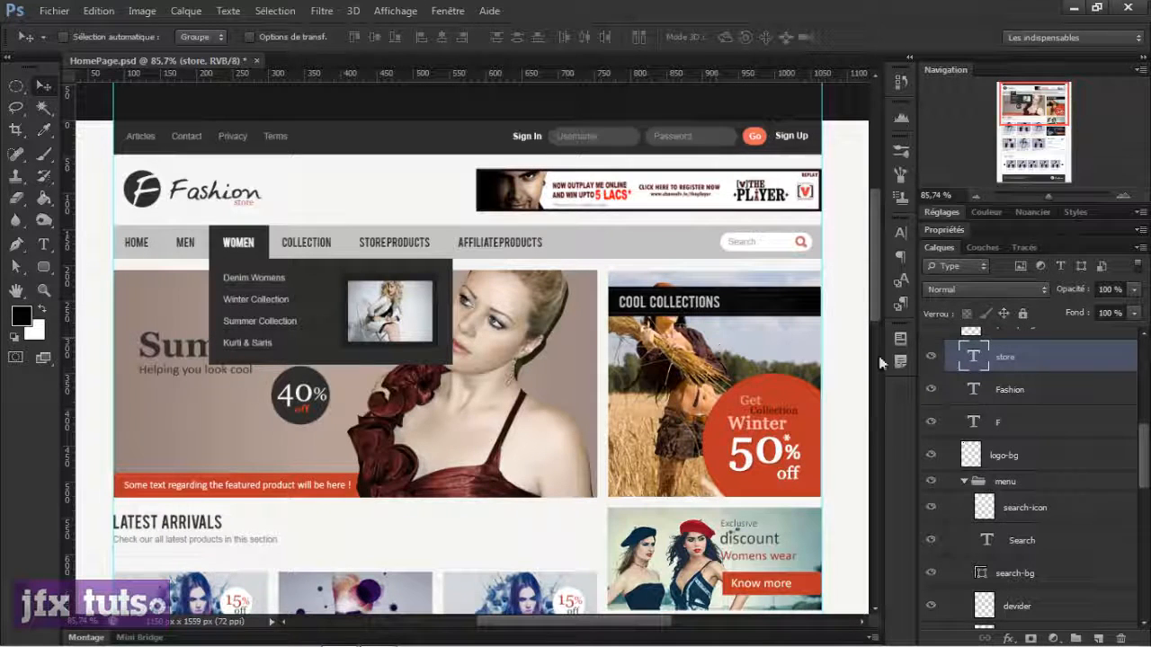
pyautogui.scroll(-3, 1014, 396)
pyautogui.scroll(4, 1014, 407)
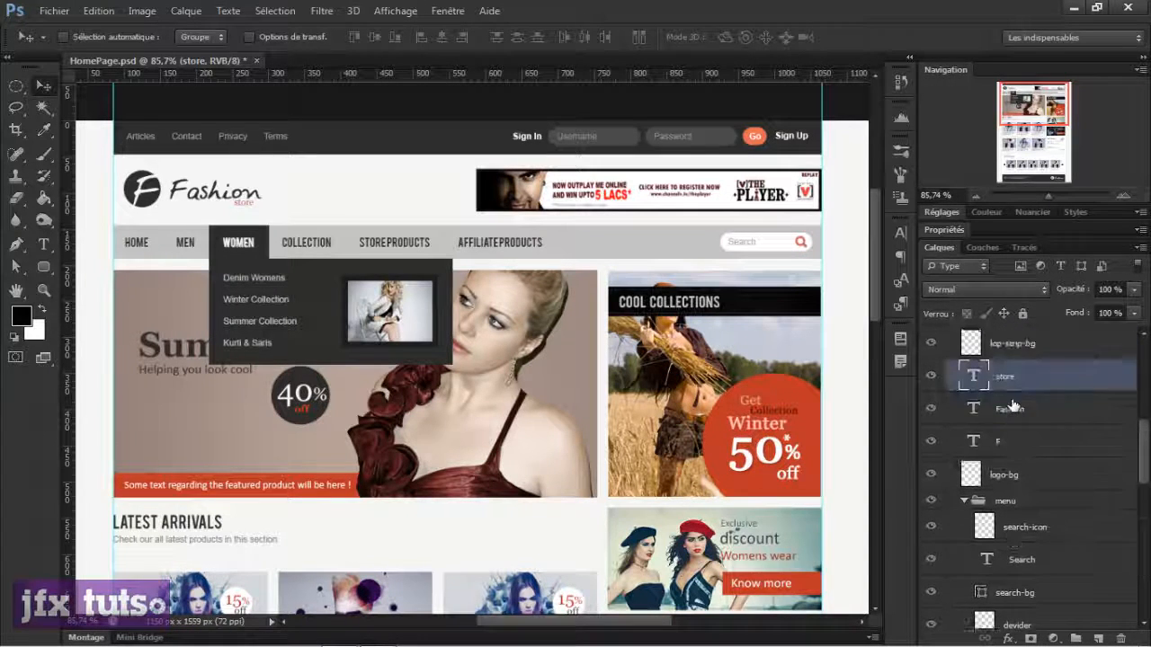
pyautogui.click(1027, 410)
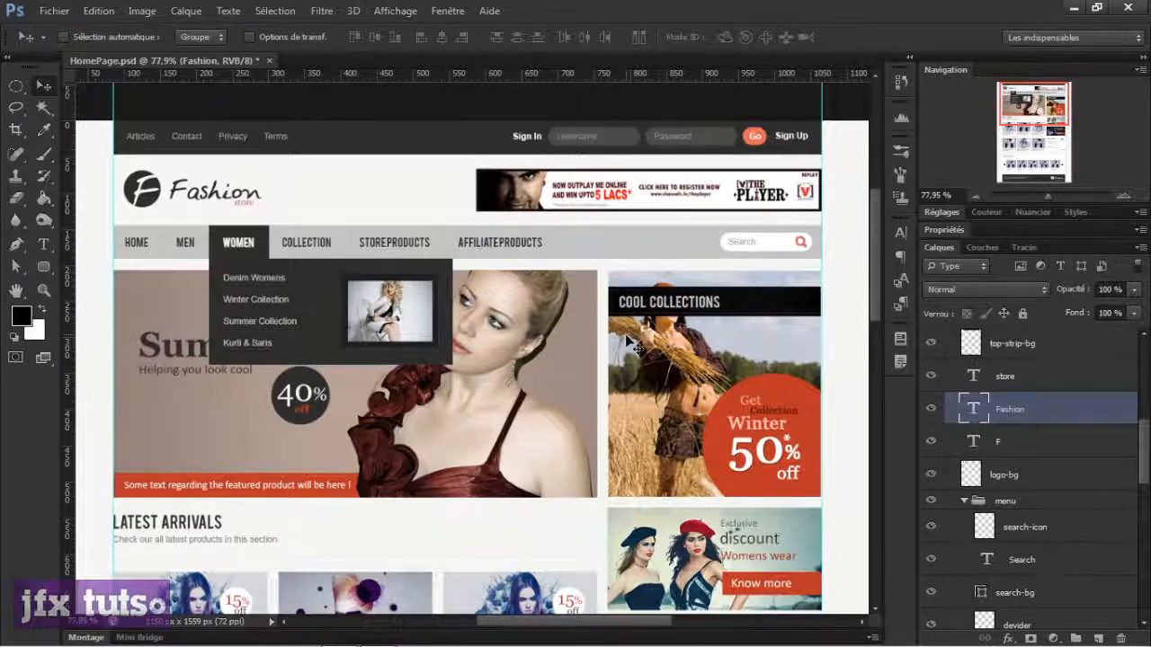
# Step: Show the Move tool's transform controls around the Fashion logo text
pyautogui.scroll(-3, 634, 341)
pyautogui.moveTo(631, 346)
pyautogui.mouseDown()
pyautogui.moveTo(649, 395)
pyautogui.moveTo(667, 352)
pyautogui.moveTo(692, 340)
pyautogui.moveTo(567, 323)
pyautogui.moveTo(621, 369)
pyautogui.moveTo(644, 334)
pyautogui.moveTo(757, 349)
pyautogui.moveTo(658, 329)
pyautogui.moveTo(634, 371)
pyautogui.moveTo(639, 339)
pyautogui.moveTo(634, 354)
pyautogui.mouseUp()
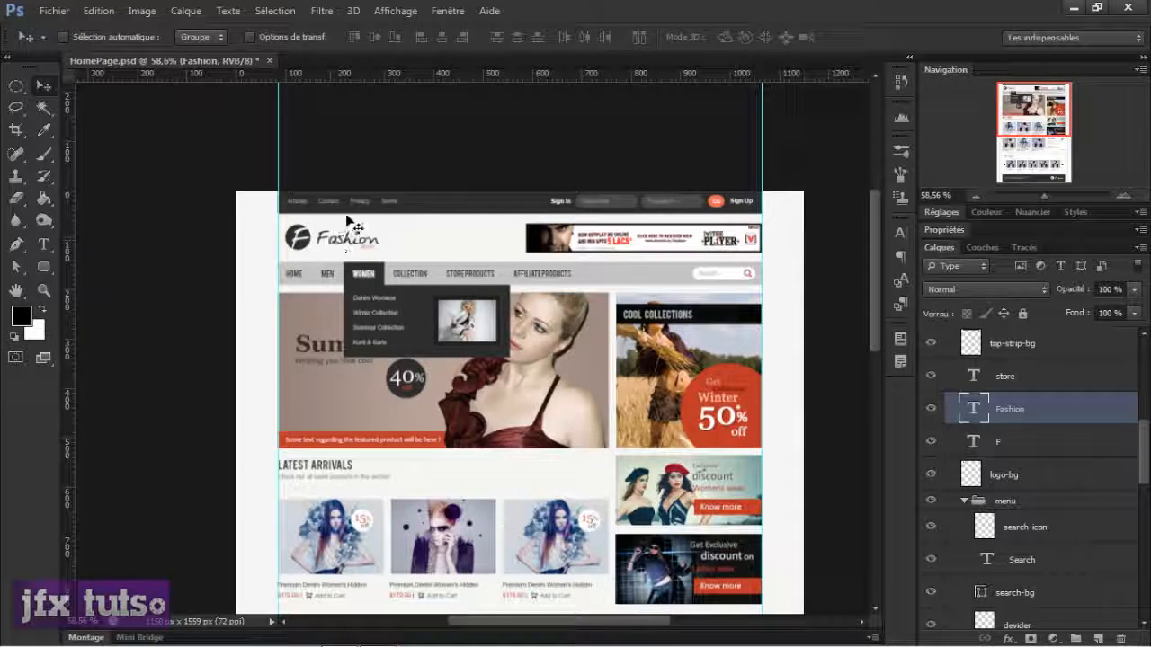
pyautogui.scroll(3, 572, 284)
pyautogui.scroll(-1, 576, 288)
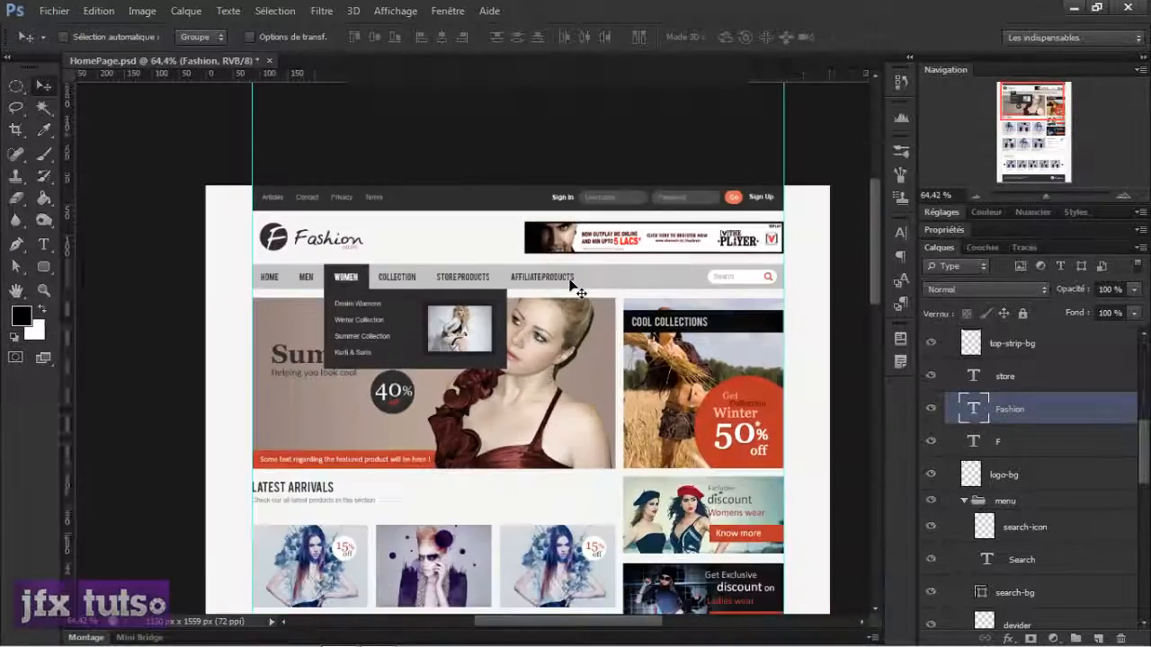
pyautogui.scroll(2, 570, 281)
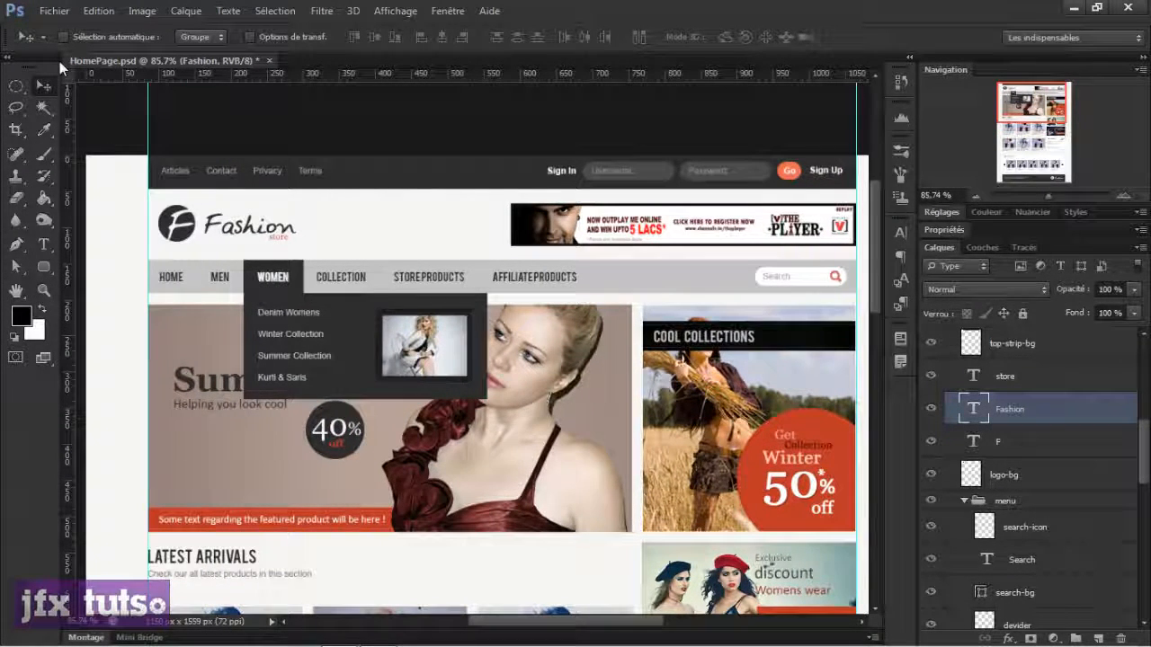
pyautogui.click(249, 38)
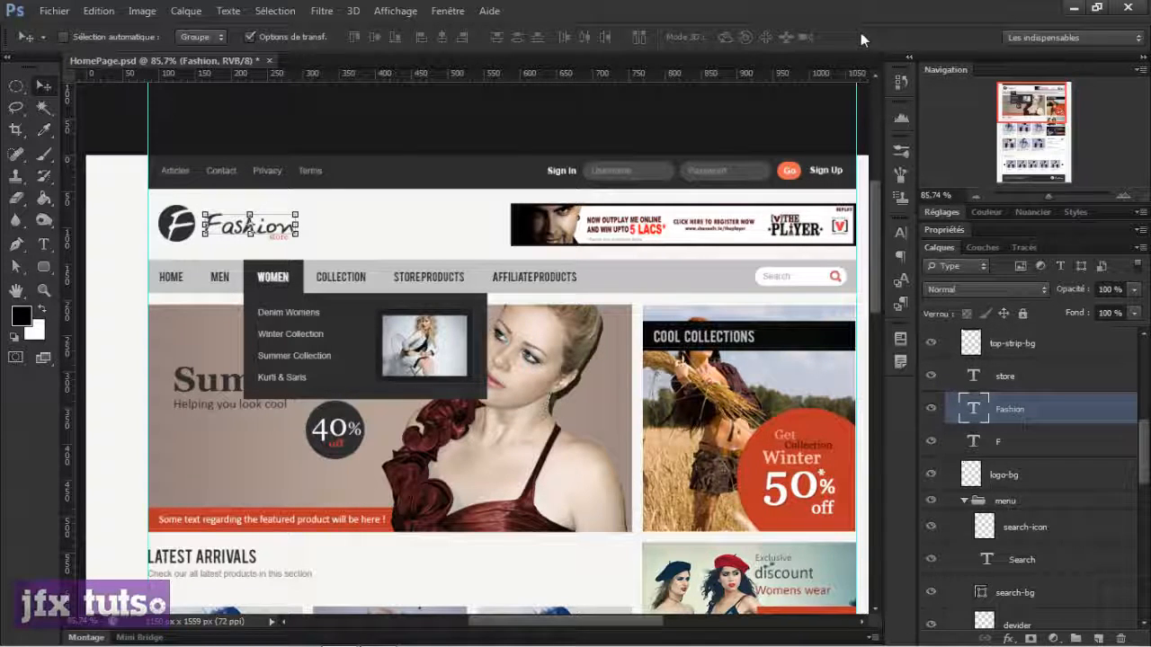
# Step: Examine the transform box around the Fashion text and the overall page layout at several magnifications
pyautogui.scroll(-2, 603, 192)
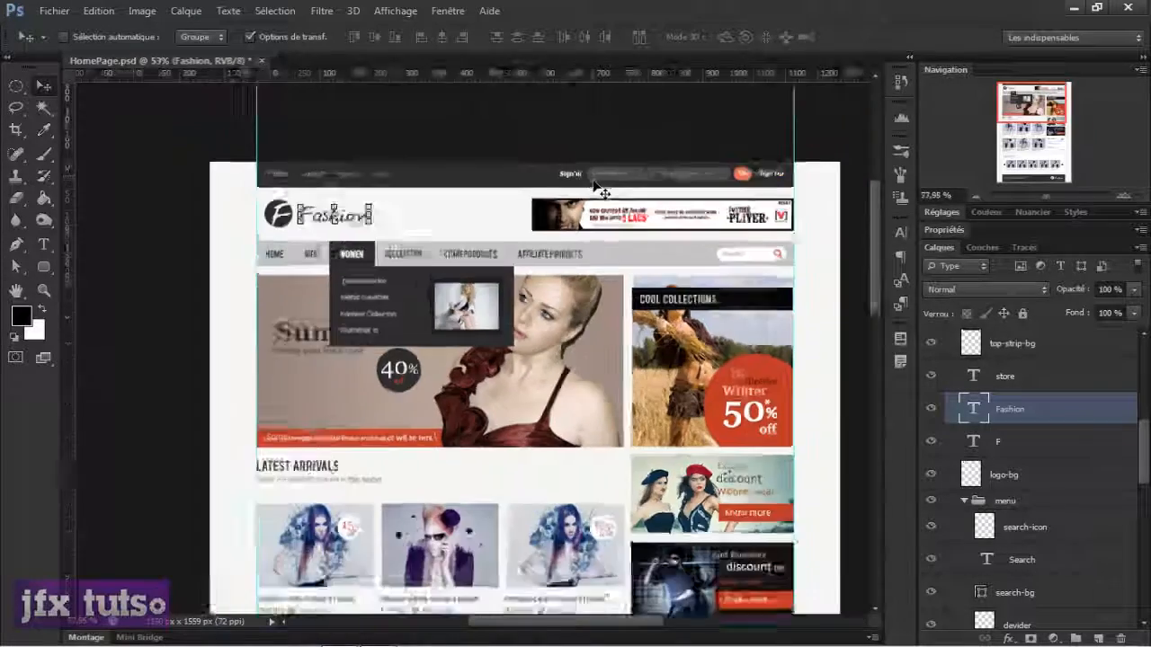
pyautogui.scroll(-2, 600, 191)
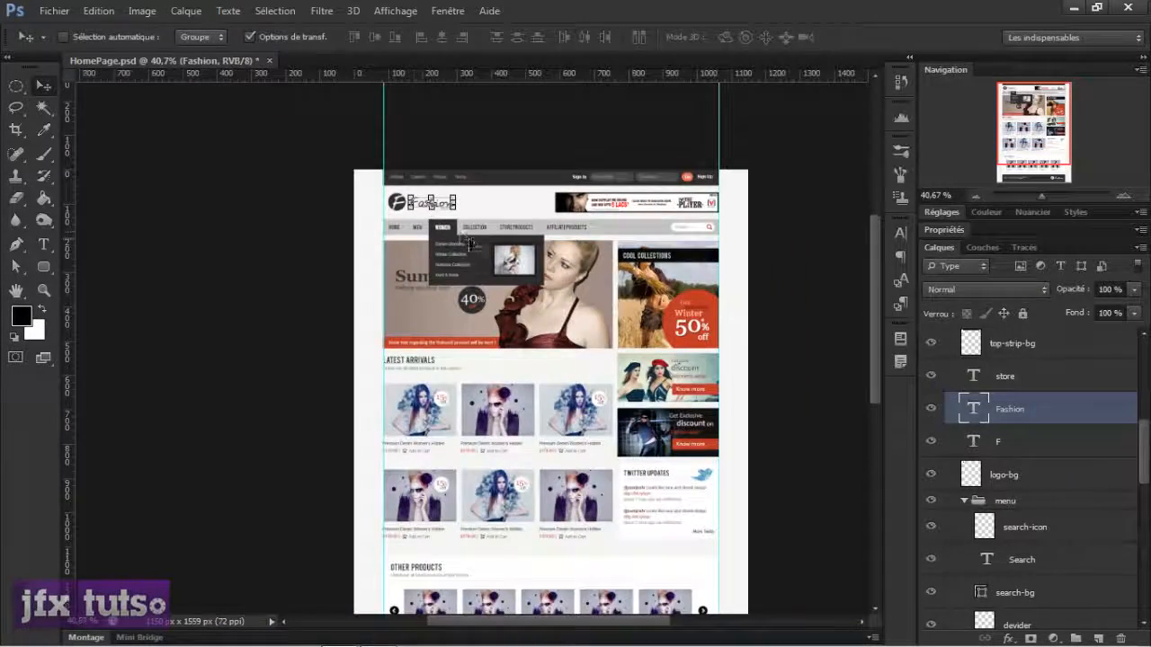
pyautogui.scroll(3, 428, 209)
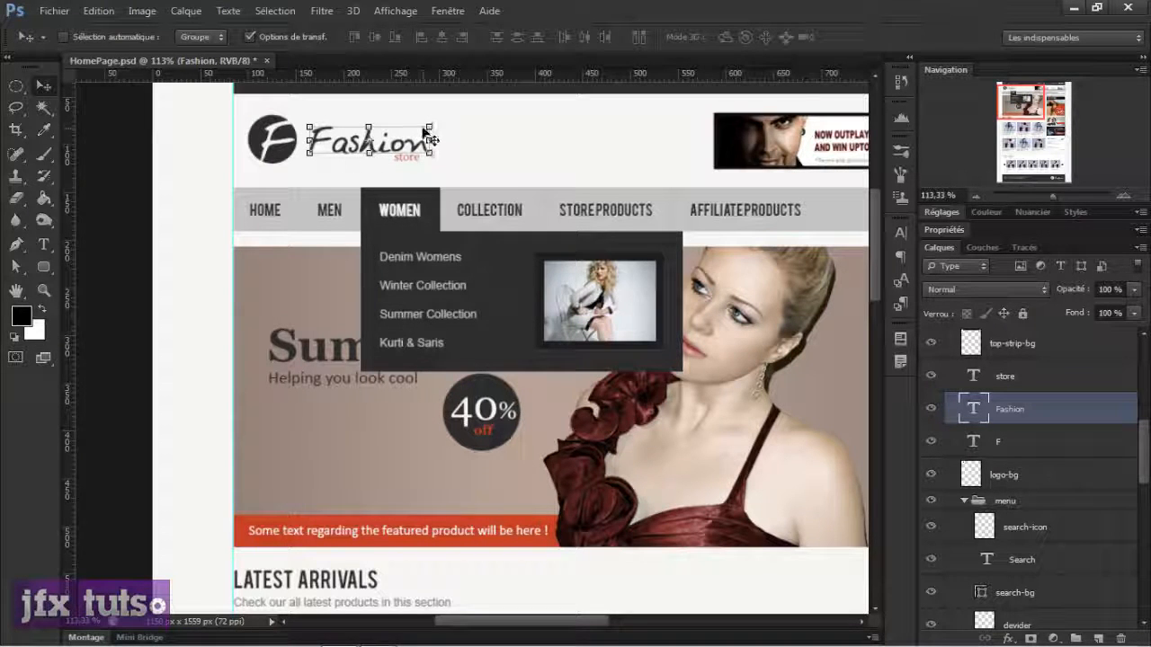
pyautogui.scroll(-5, 662, 168)
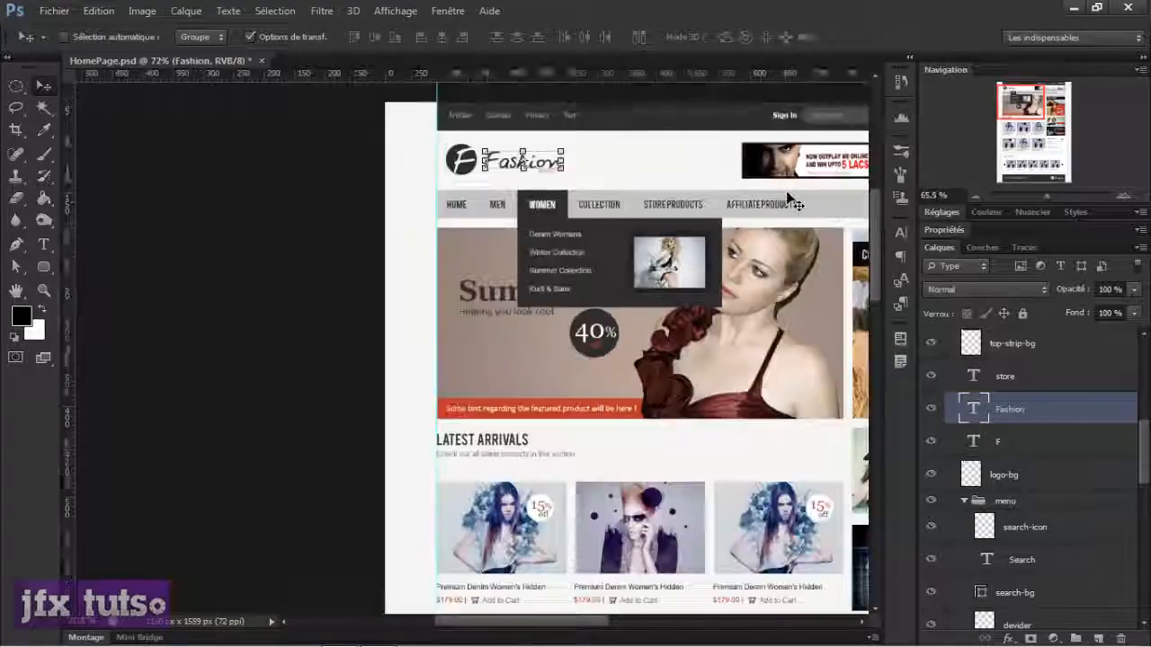
pyautogui.scroll(4, 628, 205)
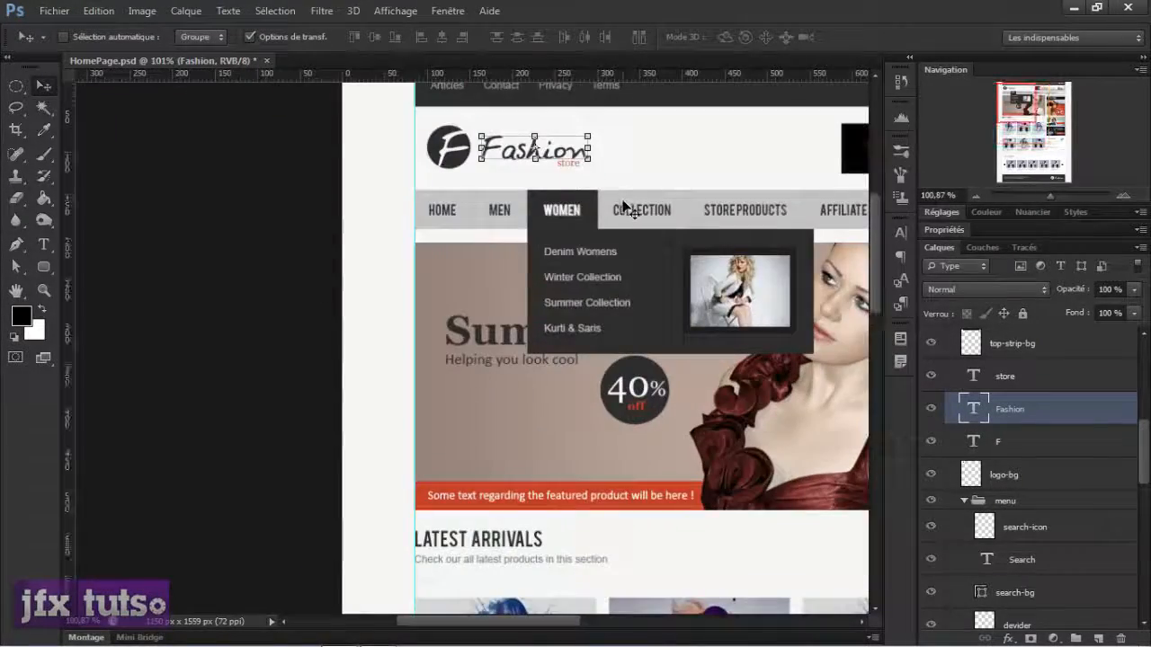
pyautogui.scroll(-10, 631, 208)
pyautogui.scroll(5, 557, 217)
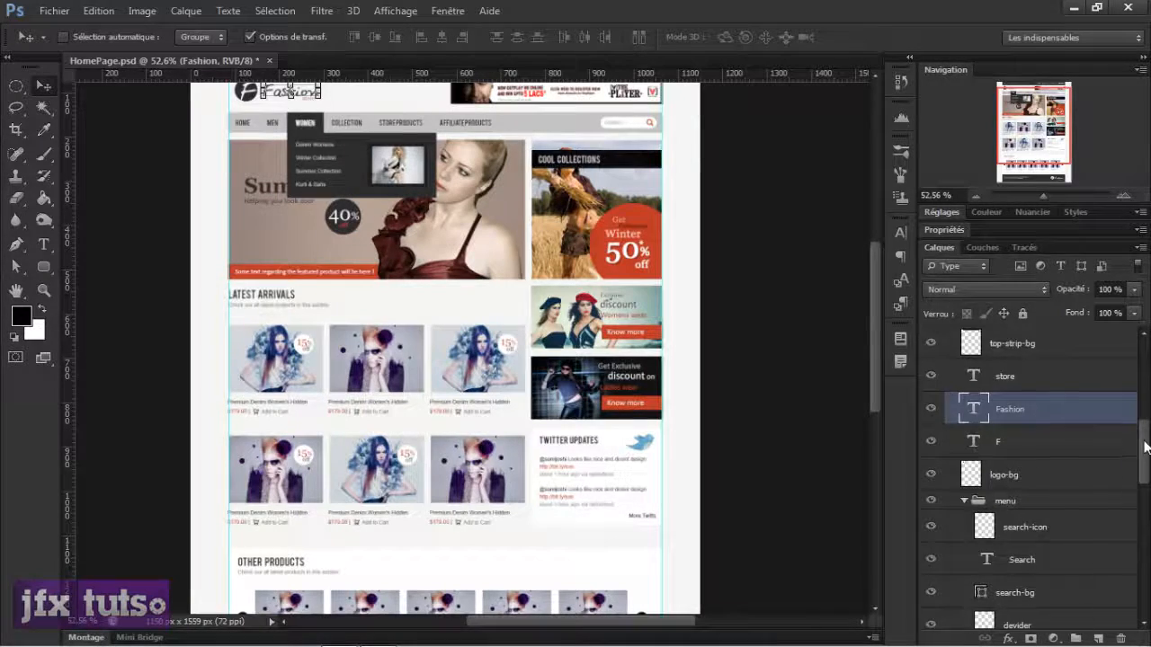
pyautogui.scroll(3, 1119, 436)
pyautogui.scroll(-1, 390, 398)
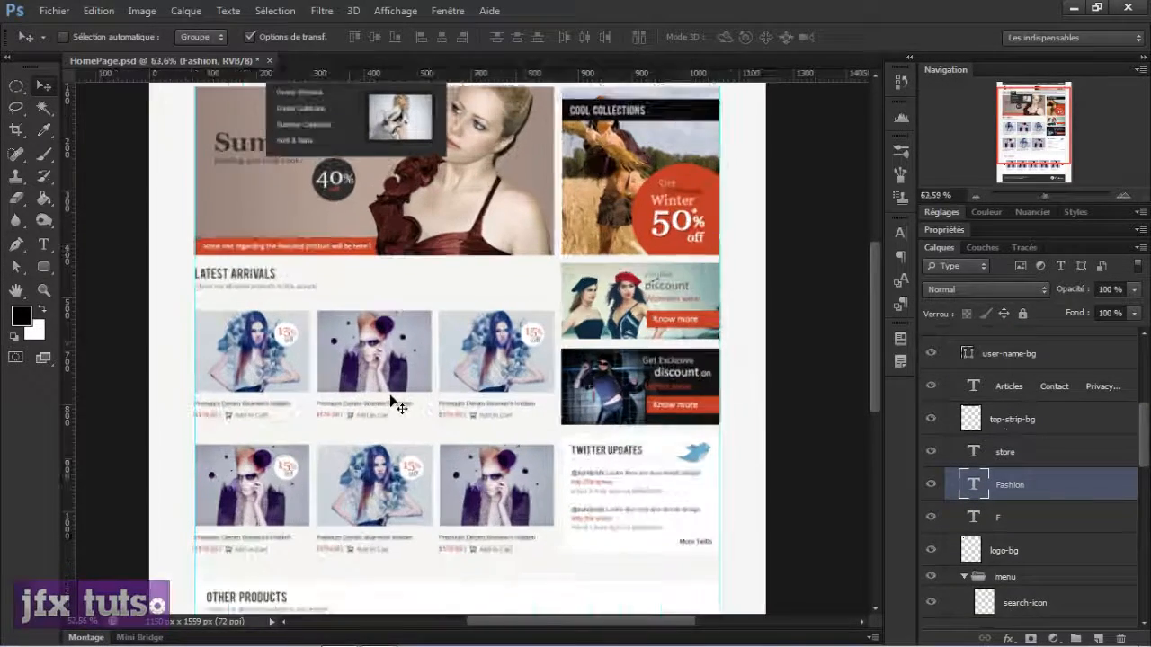
pyautogui.scroll(2, 387, 402)
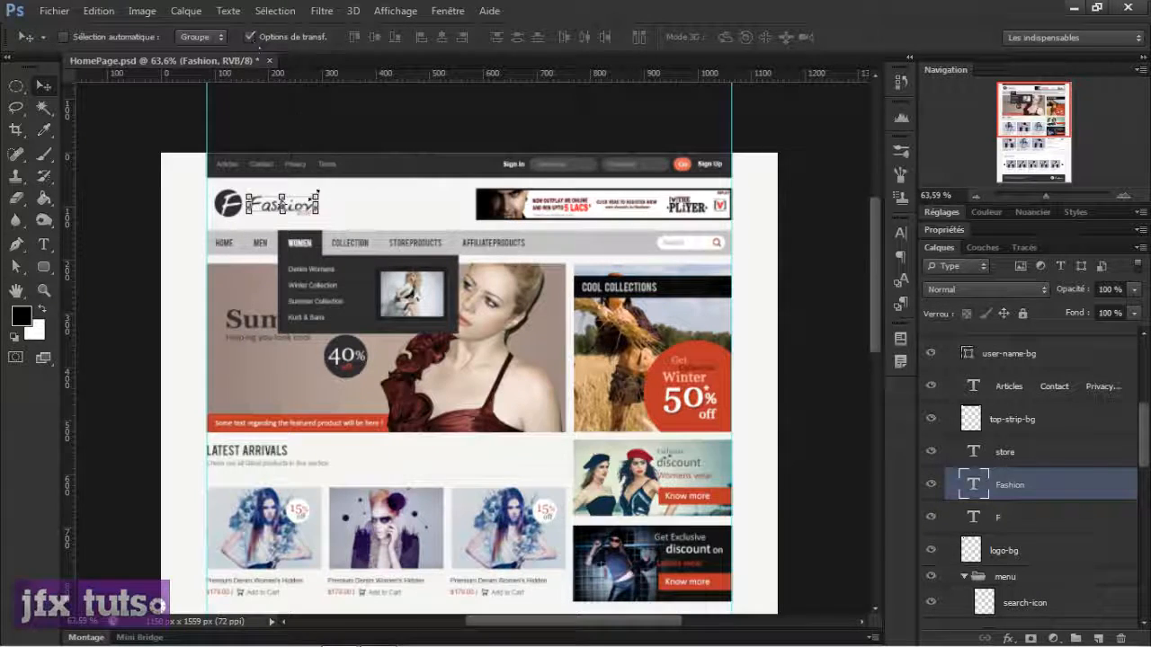
# Step: Try stretching the Fashion logo text to about 172% width and 193% height, and cancel the transformation
pyautogui.scroll(5, 315, 193)
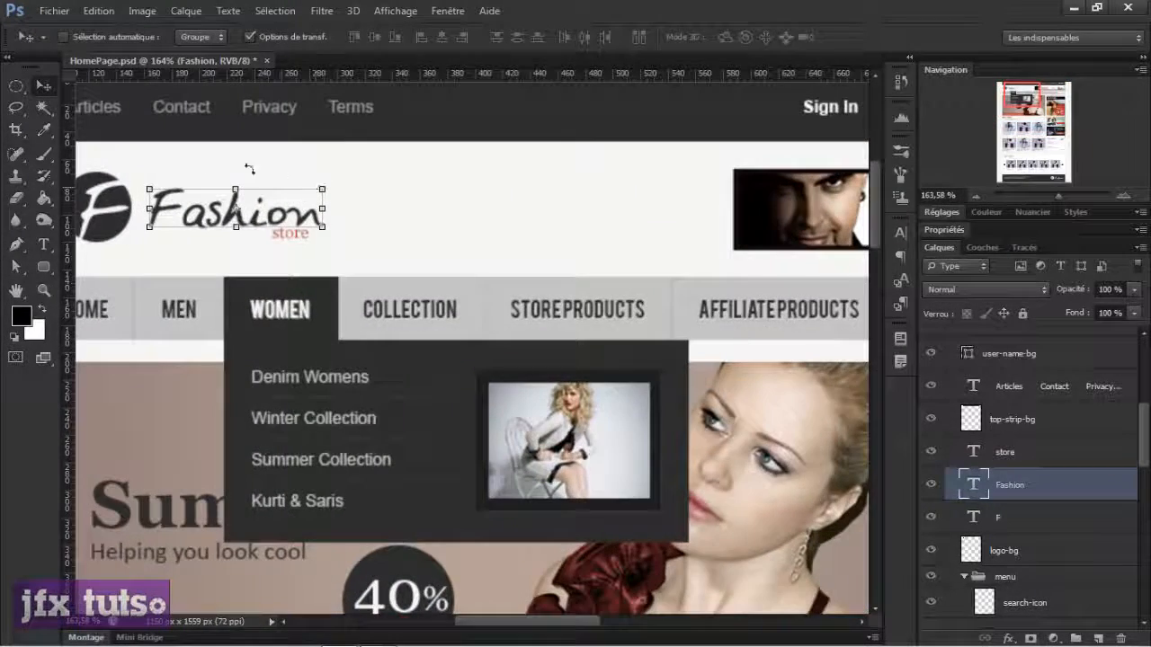
pyautogui.scroll(2, 298, 205)
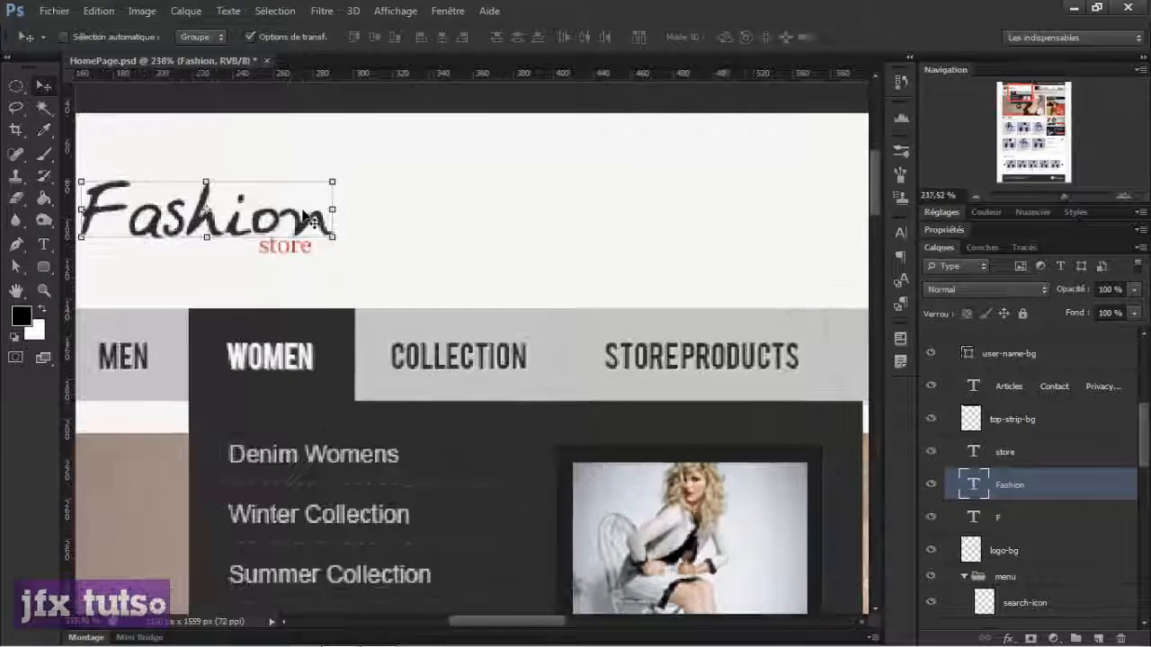
pyautogui.moveTo(249, 245); pyautogui.dragTo(347, 251)
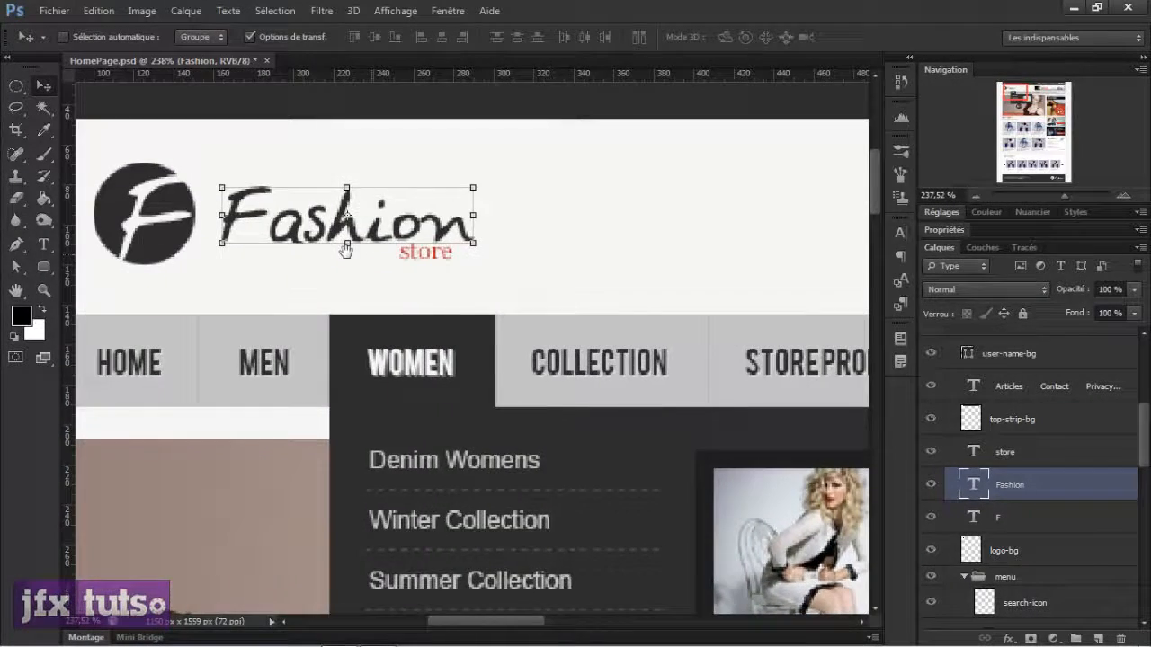
pyautogui.scroll(-4, 348, 231)
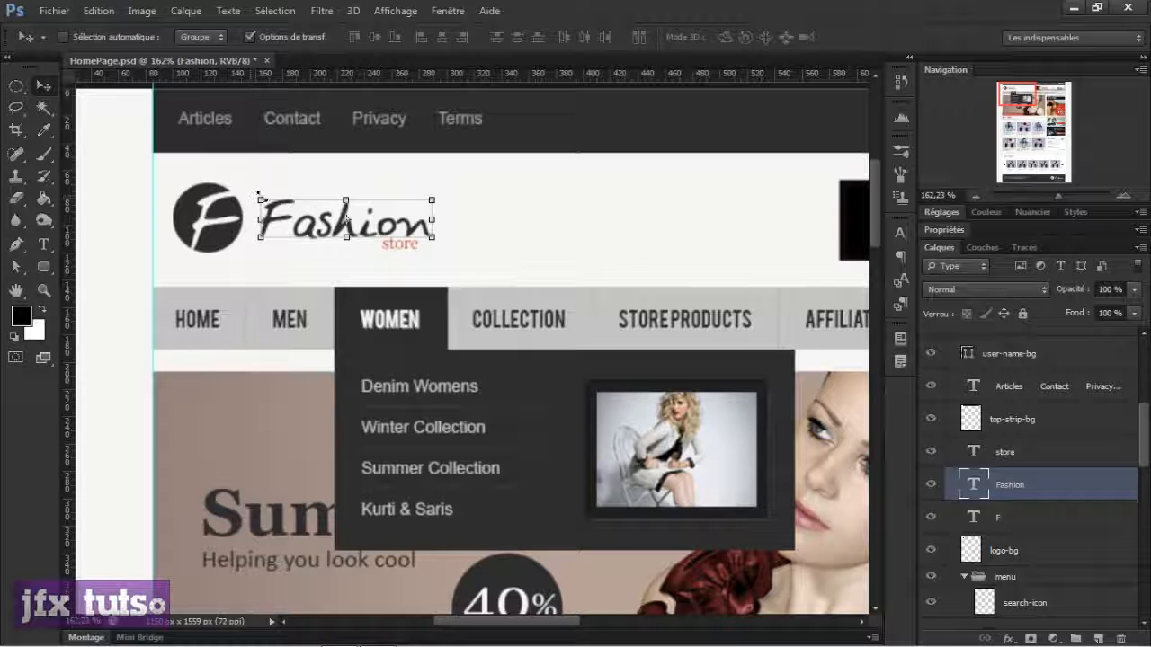
pyautogui.moveTo(257, 195)
pyautogui.mouseDown()
pyautogui.moveTo(239, 157)
pyautogui.moveTo(260, 197)
pyautogui.mouseUp()
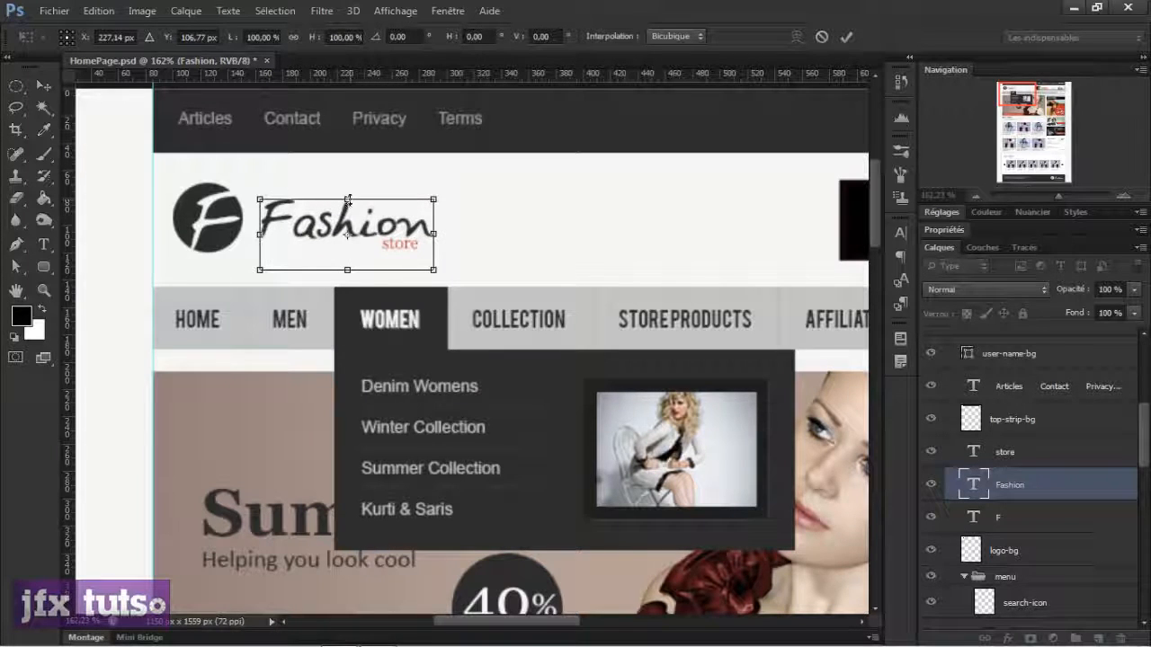
pyautogui.moveTo(347, 198)
pyautogui.mouseDown()
pyautogui.moveTo(347, 180)
pyautogui.moveTo(347, 206)
pyautogui.mouseUp()
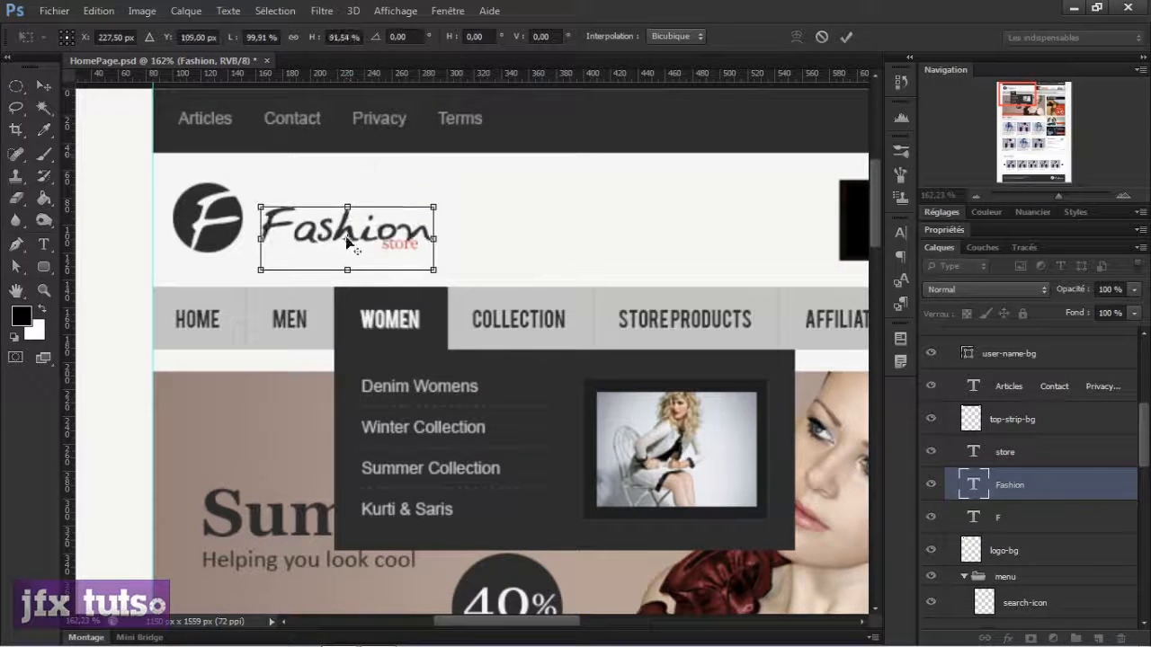
pyautogui.moveTo(347, 270)
pyautogui.mouseDown()
pyautogui.moveTo(347, 339)
pyautogui.moveTo(347, 286)
pyautogui.mouseUp()
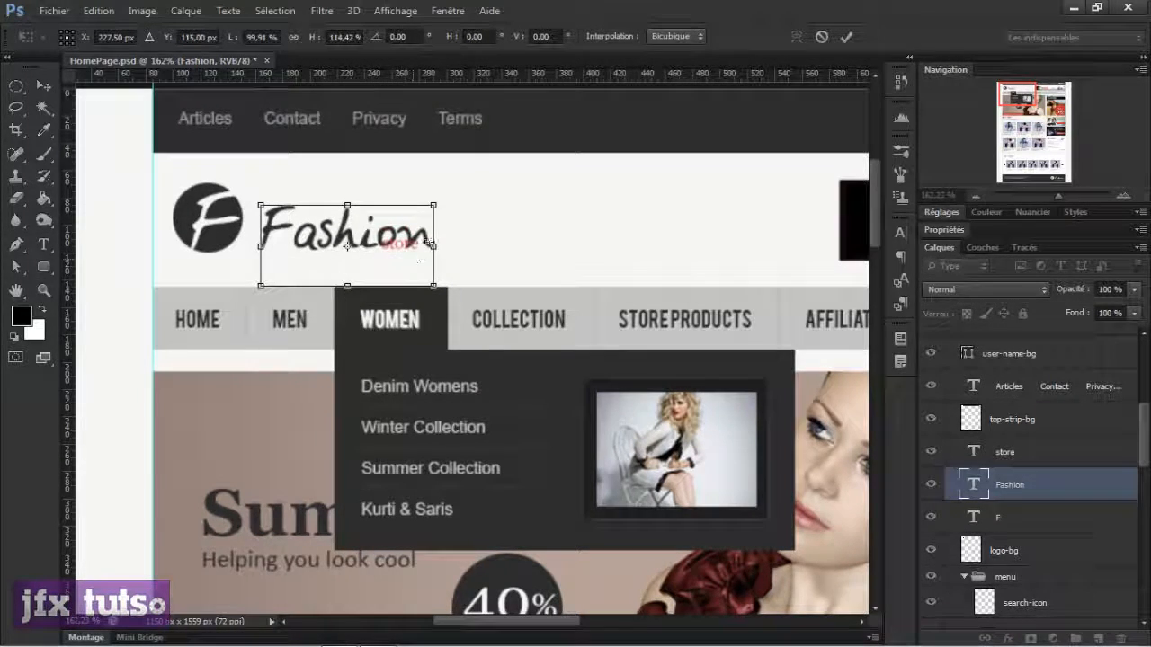
pyautogui.moveTo(429, 244)
pyautogui.mouseDown()
pyautogui.moveTo(463, 245)
pyautogui.moveTo(411, 245)
pyautogui.moveTo(492, 245)
pyautogui.moveTo(419, 245)
pyautogui.moveTo(429, 246)
pyautogui.mouseUp()
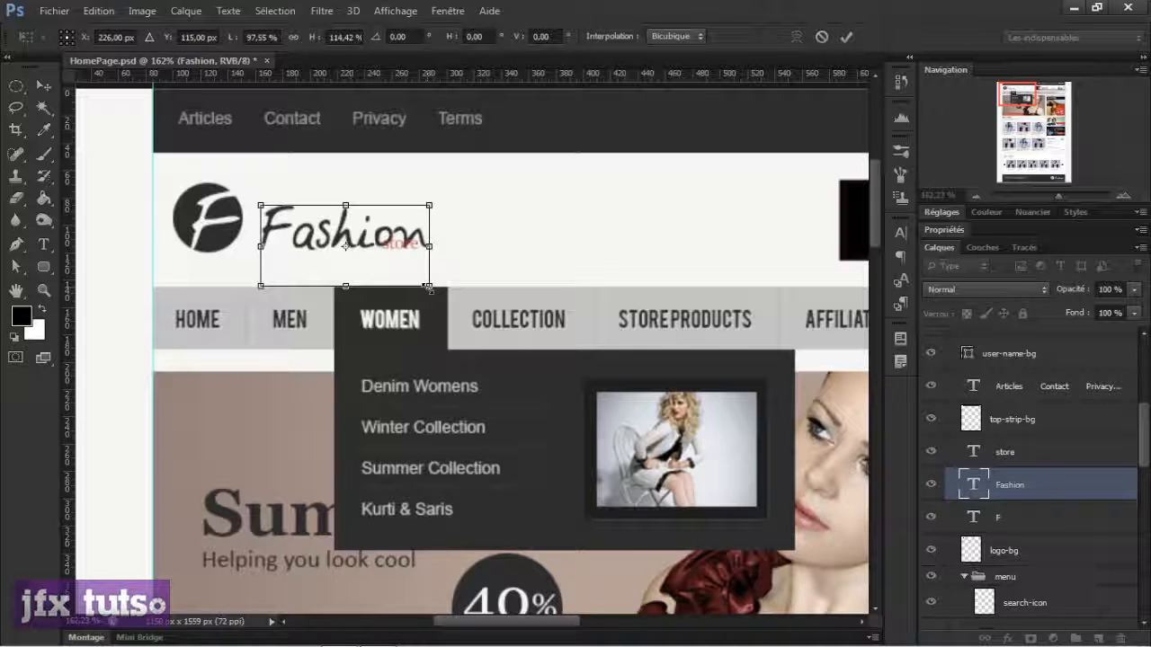
pyautogui.moveTo(428, 287); pyautogui.dragTo(464, 317)
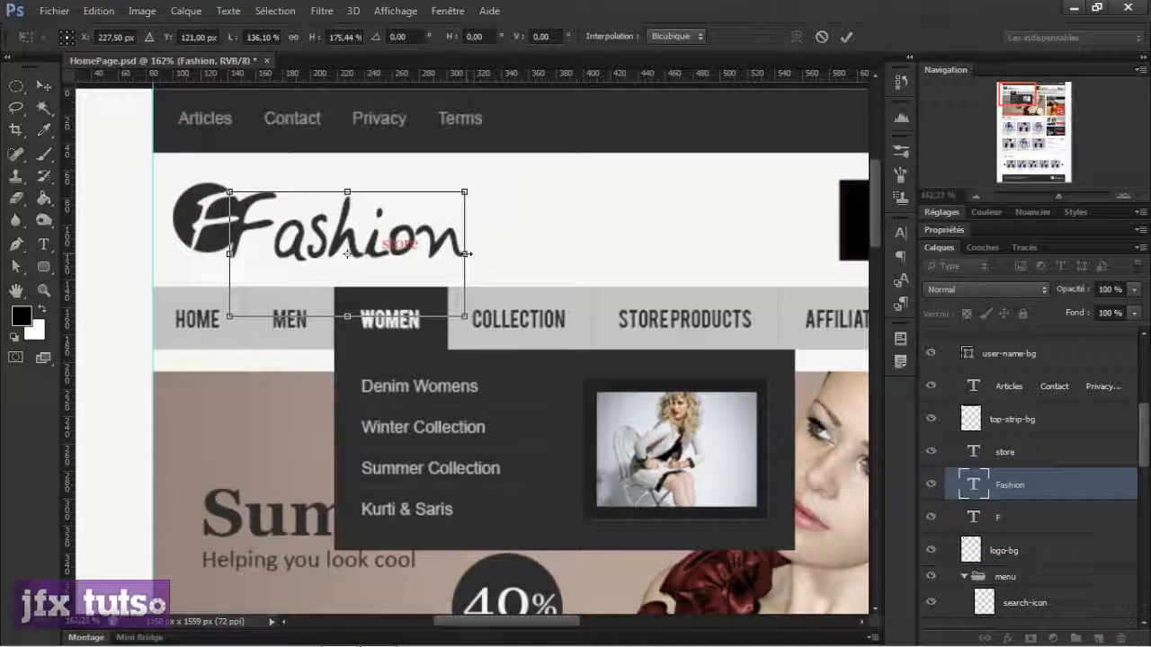
pyautogui.moveTo(465, 254); pyautogui.dragTo(540, 252)
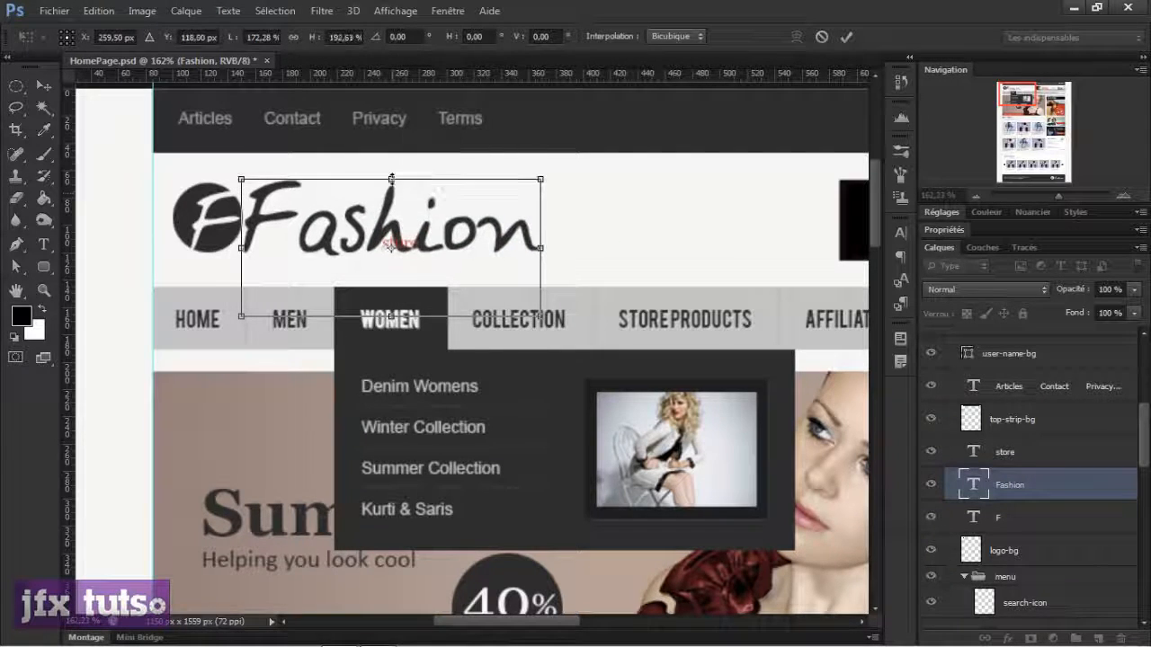
pyautogui.press('Escape')
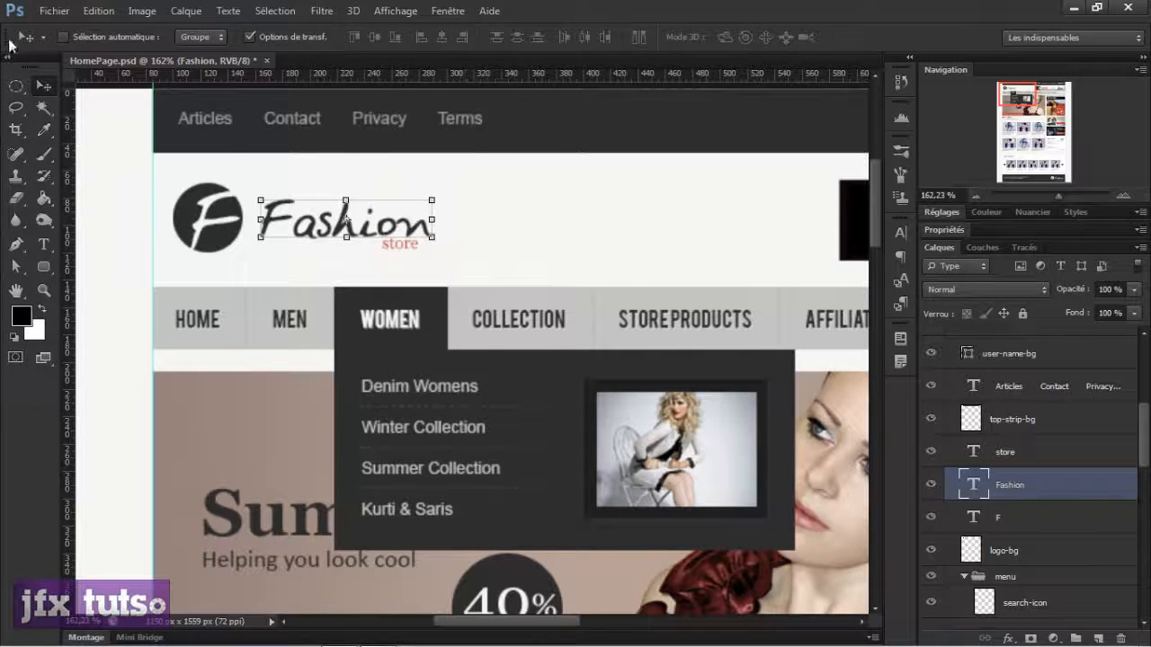
# Step: Enable automatic selection for the Move tool and set its target to Calque (layer)
pyautogui.click(196, 37)
pyautogui.click(192, 72)
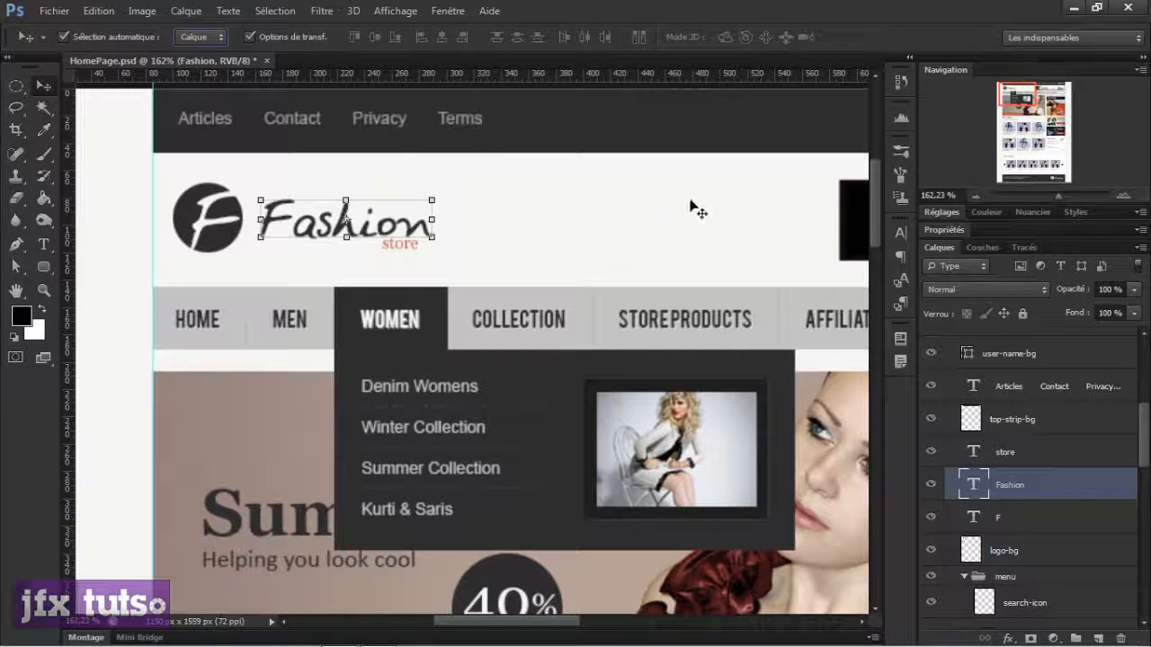
pyautogui.scroll(4, 1037, 348)
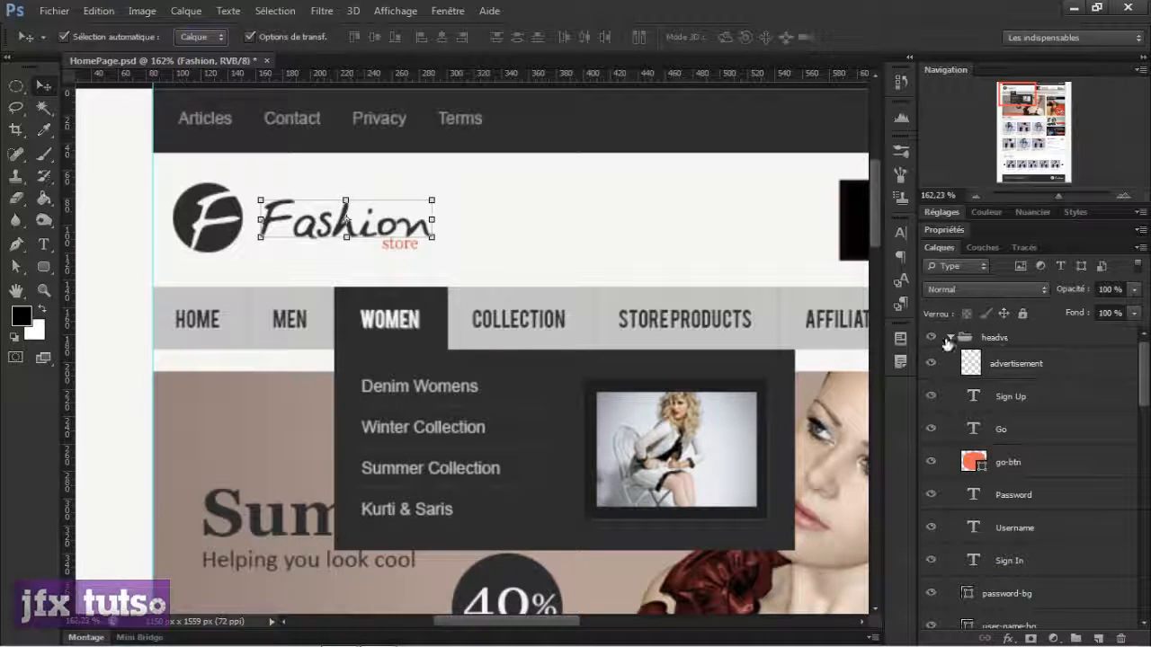
# Step: Collapse the header group, make it the active layer group, and turn off the Move tool's transform controls
pyautogui.click(949, 338)
pyautogui.click(994, 337)
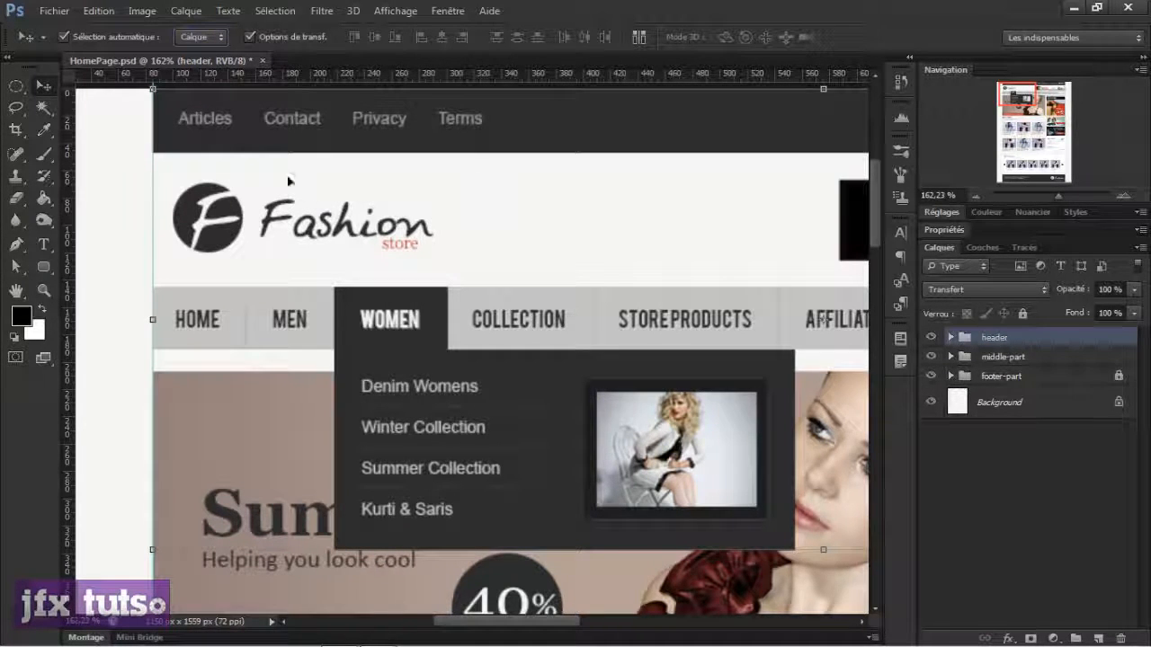
pyautogui.click(249, 37)
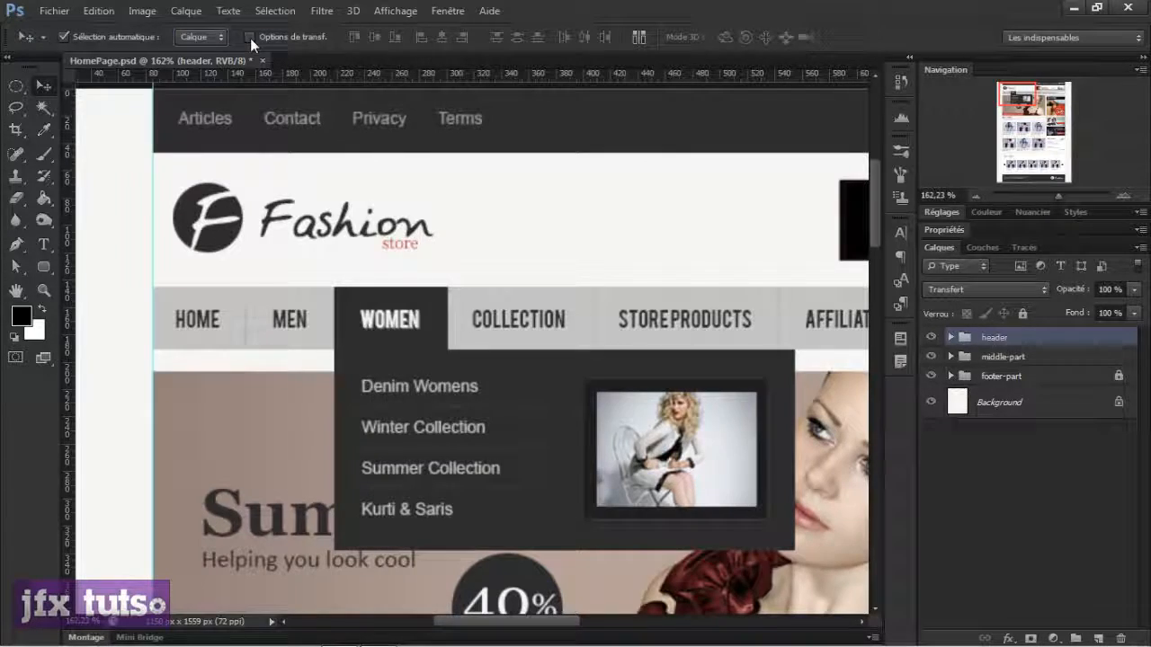
pyautogui.scroll(-5, 174, 231)
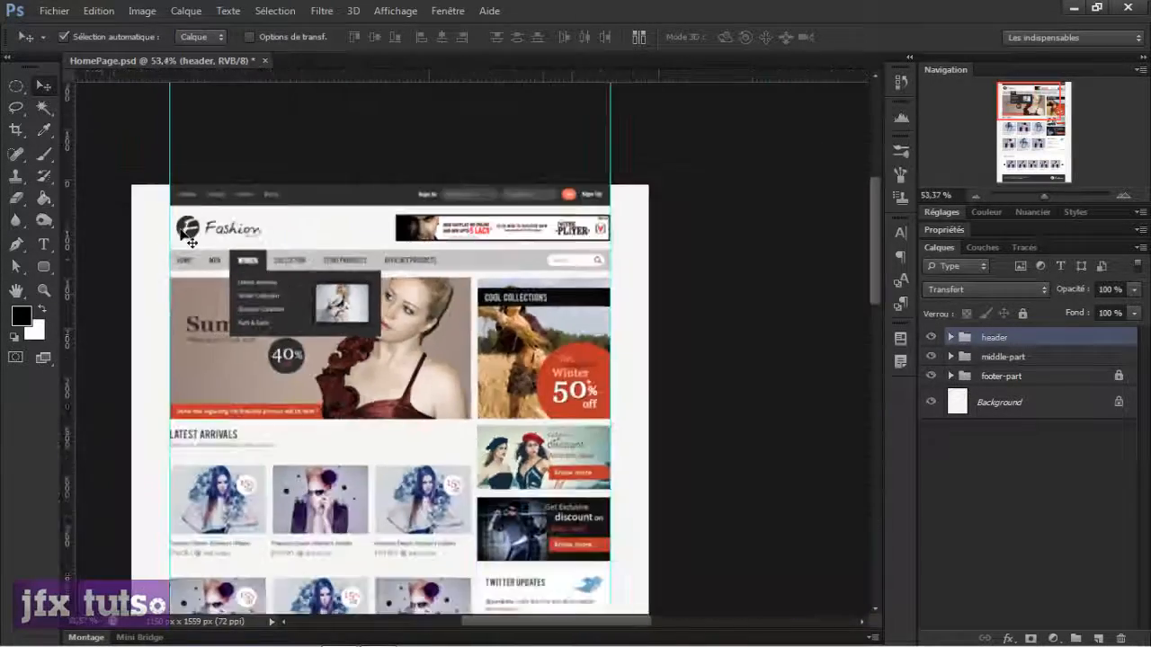
pyautogui.scroll(-2, 189, 239)
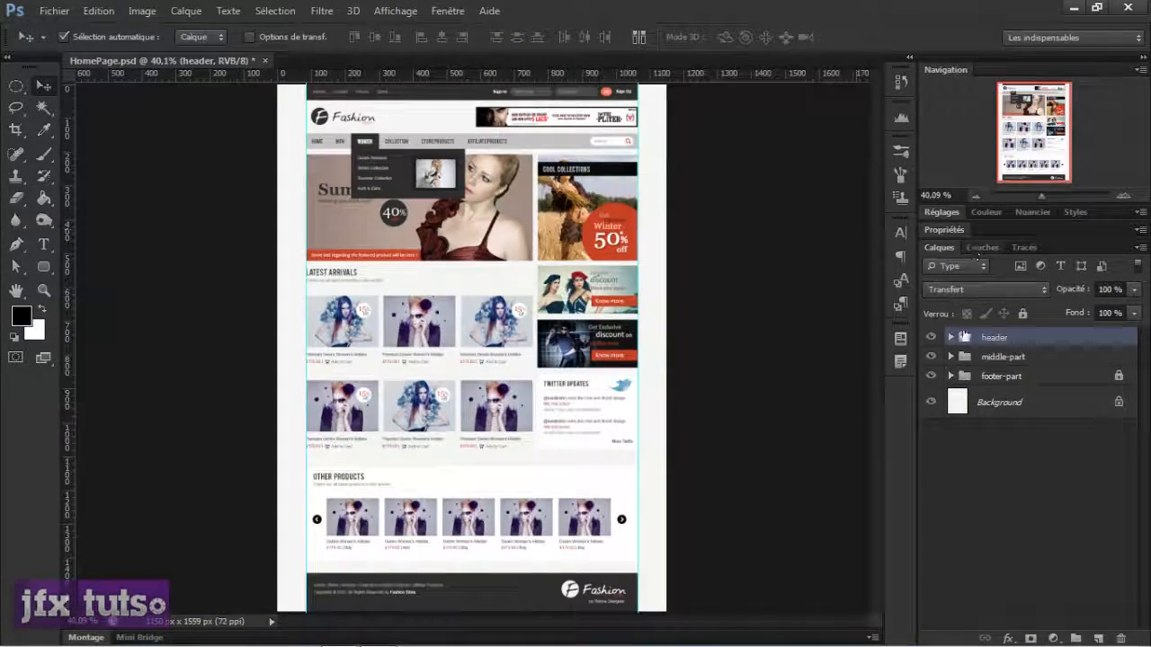
# Step: Expand the header group to examine the layers it contains, and collapse it again
pyautogui.click(951, 337)
pyautogui.scroll(-3, 1031, 441)
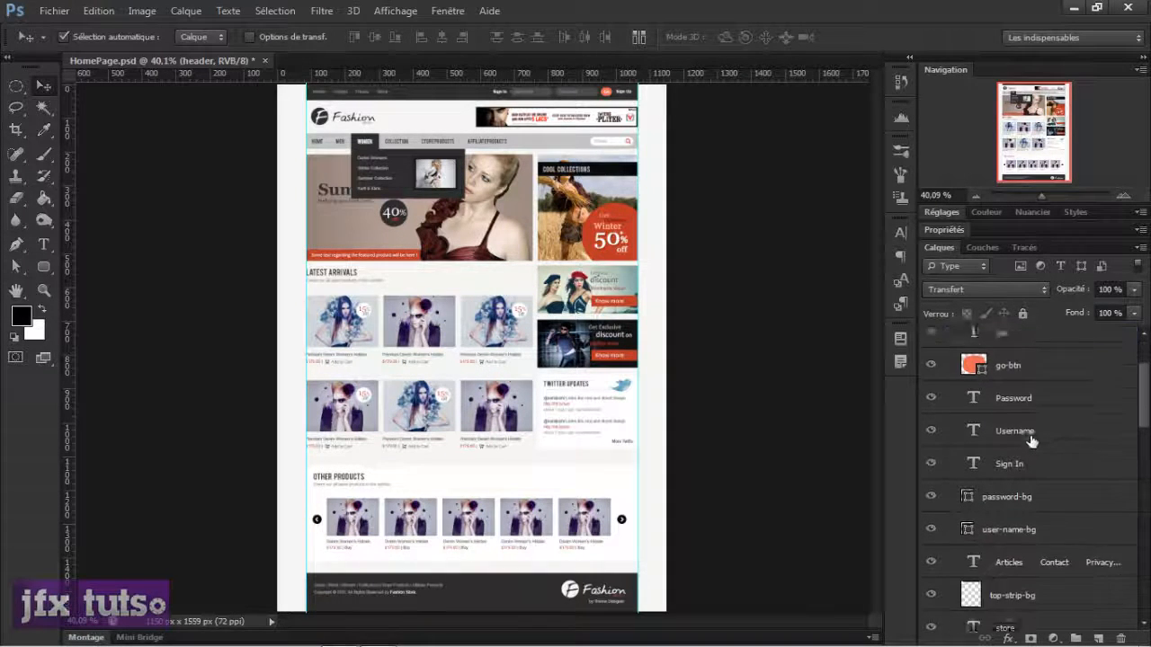
pyautogui.scroll(-1, 1031, 441)
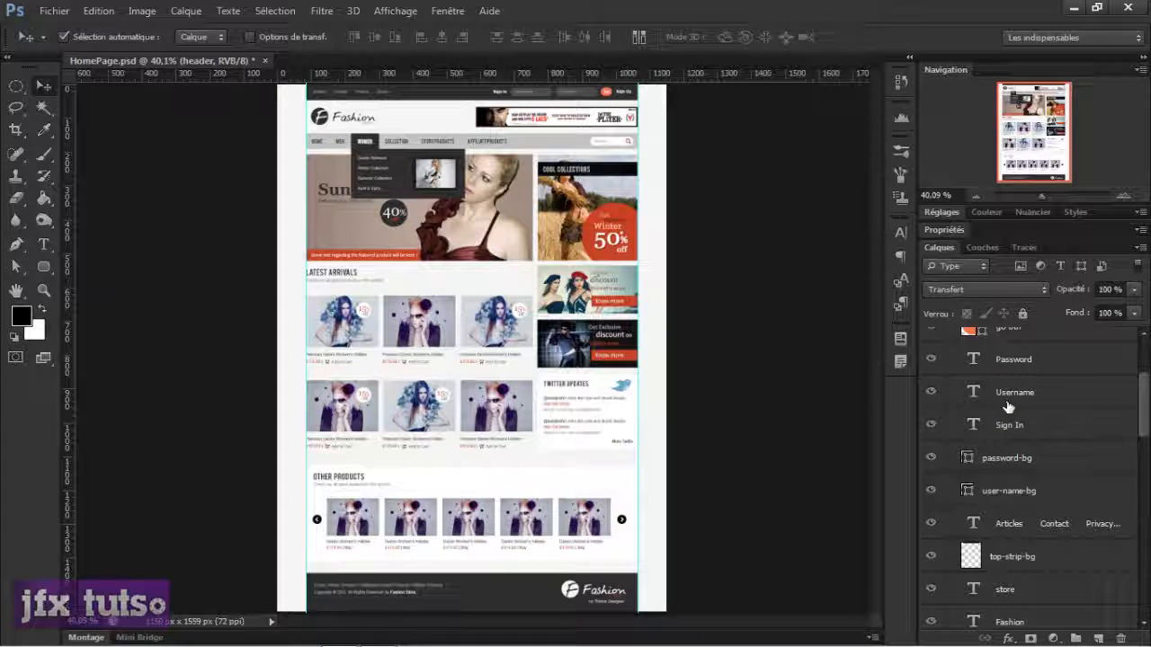
pyautogui.scroll(3, 1032, 421)
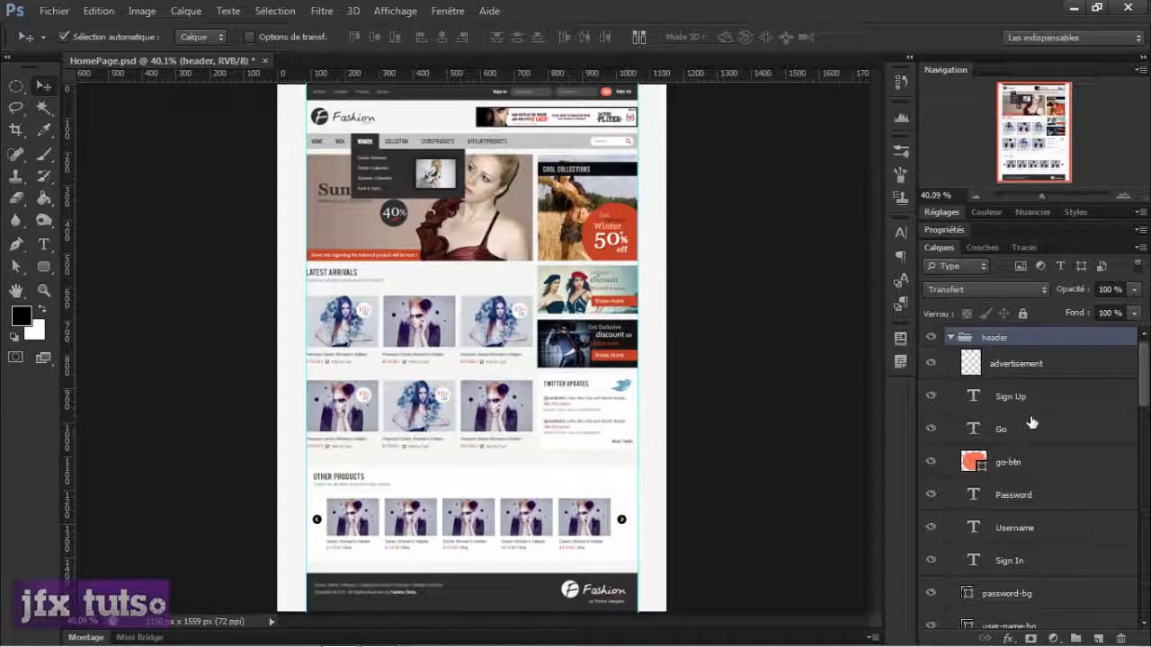
pyautogui.click(950, 337)
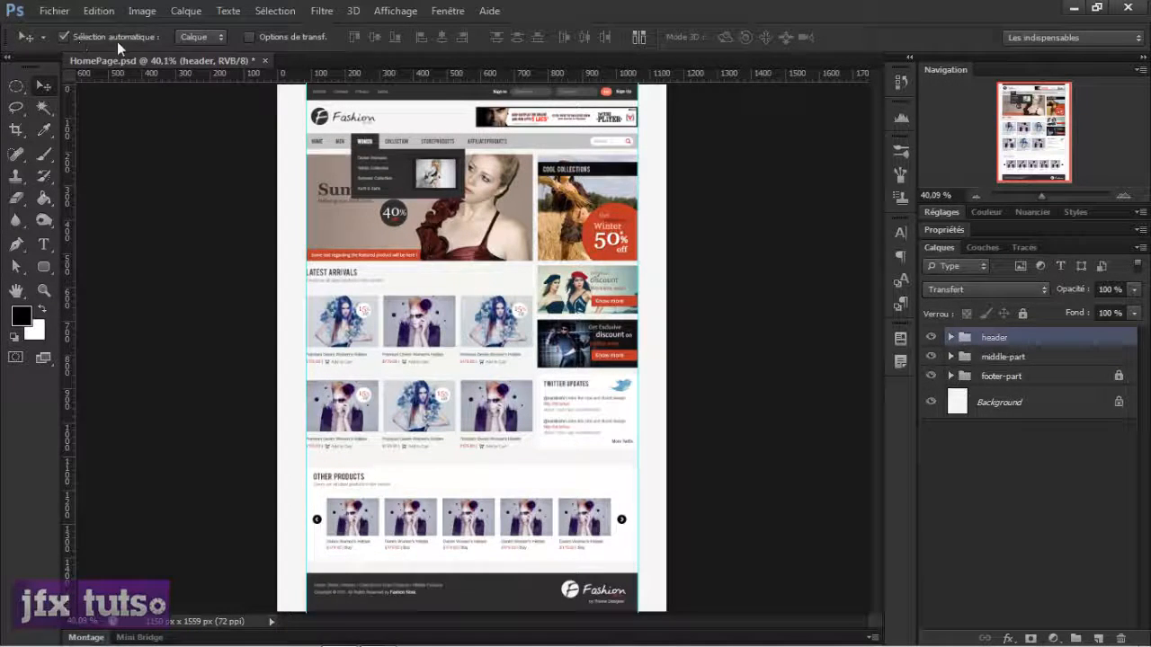
# Step: Pick the dark circle behind the 40% off text directly on the canvas and shift it slightly down and to the right
pyautogui.scroll(5, 445, 251)
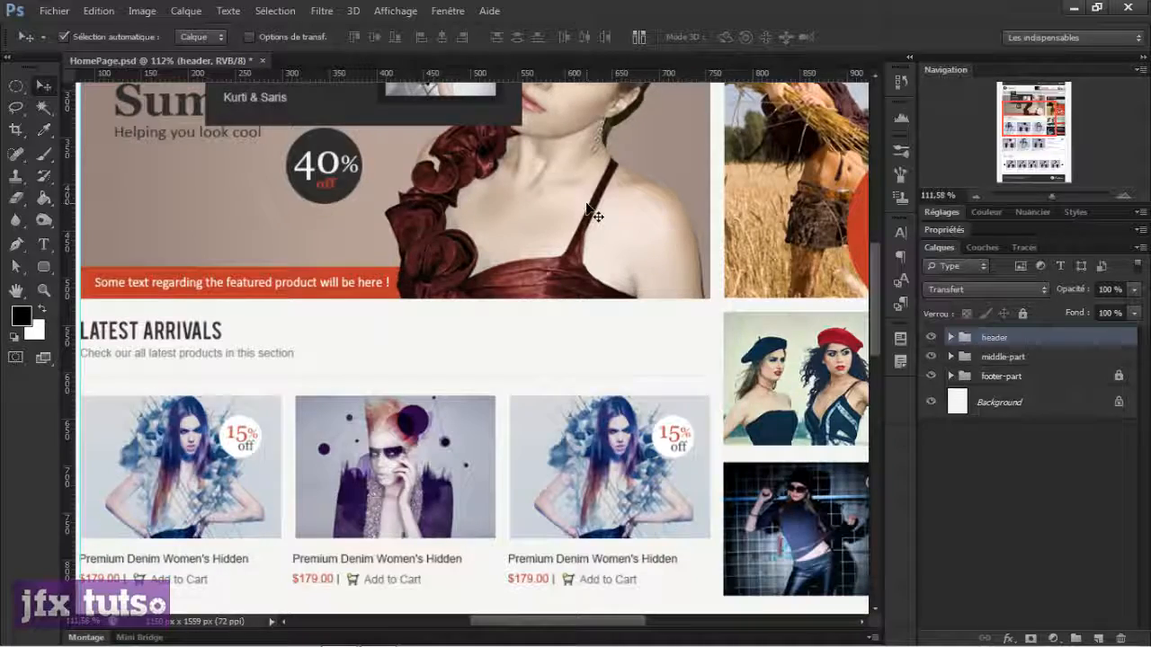
pyautogui.scroll(-3, 629, 206)
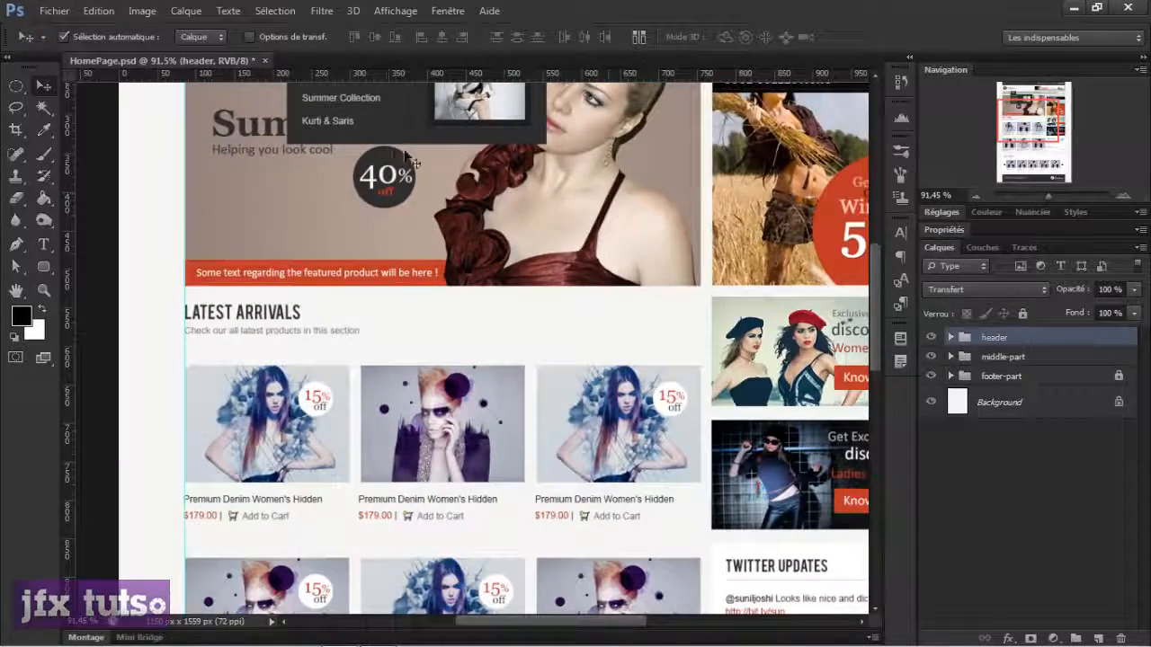
pyautogui.click(386, 158)
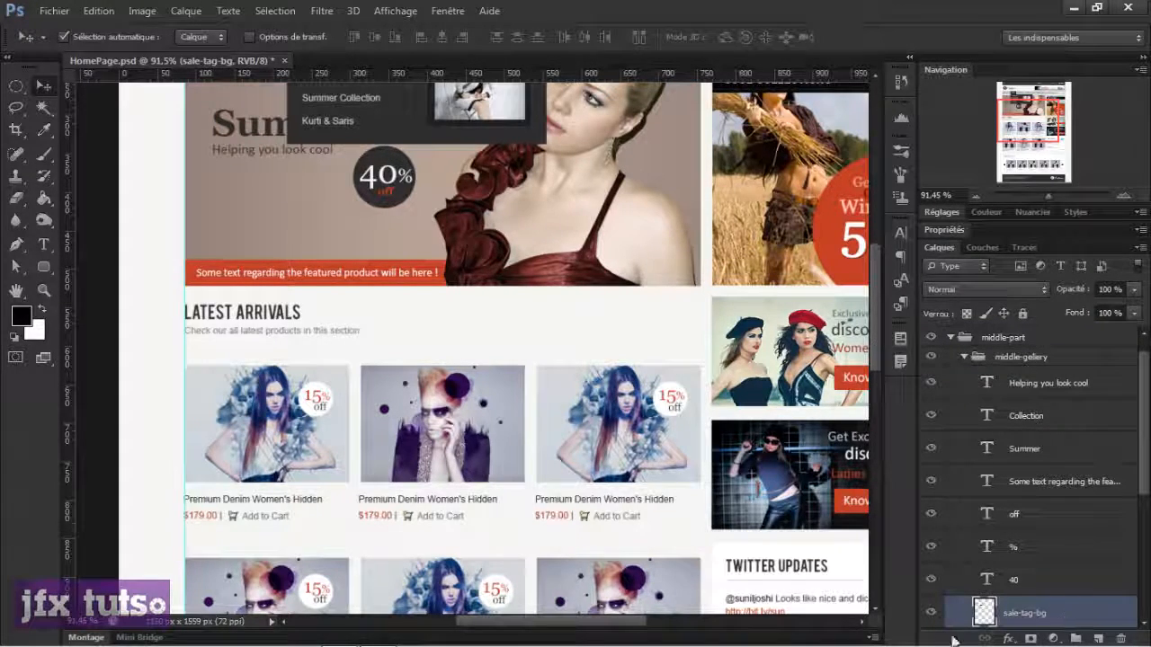
pyautogui.moveTo(387, 176)
pyautogui.mouseDown()
pyautogui.moveTo(440, 212)
pyautogui.moveTo(402, 186)
pyautogui.mouseUp()
pyautogui.hotkey('ctrl', 'q')
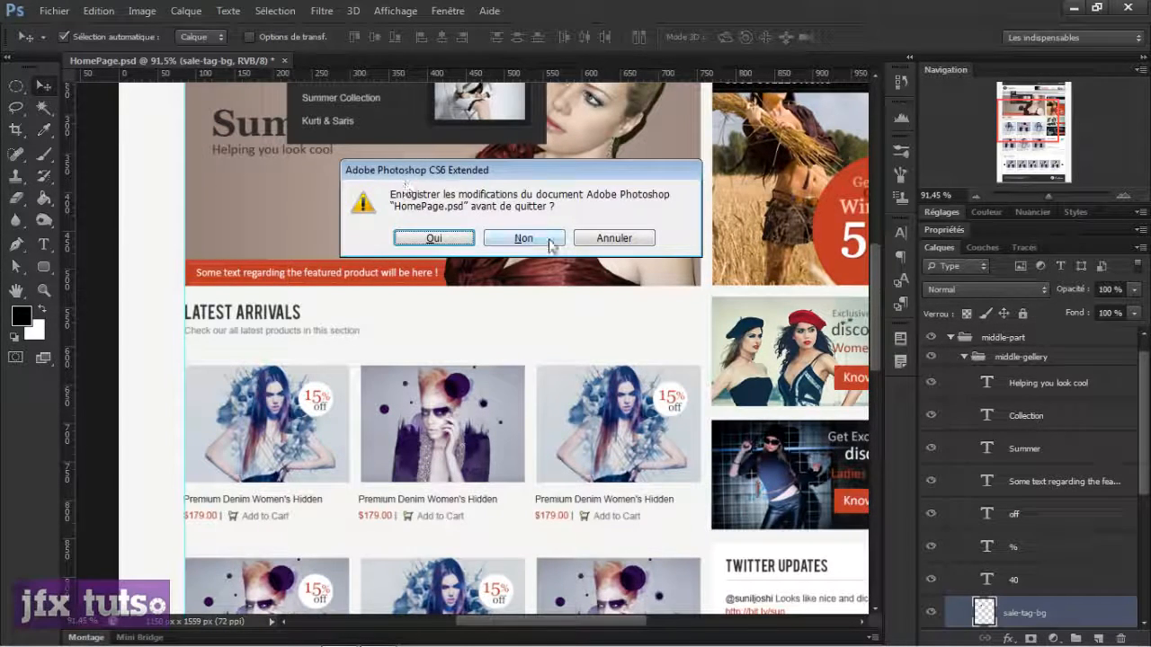
pyautogui.click(601, 238)
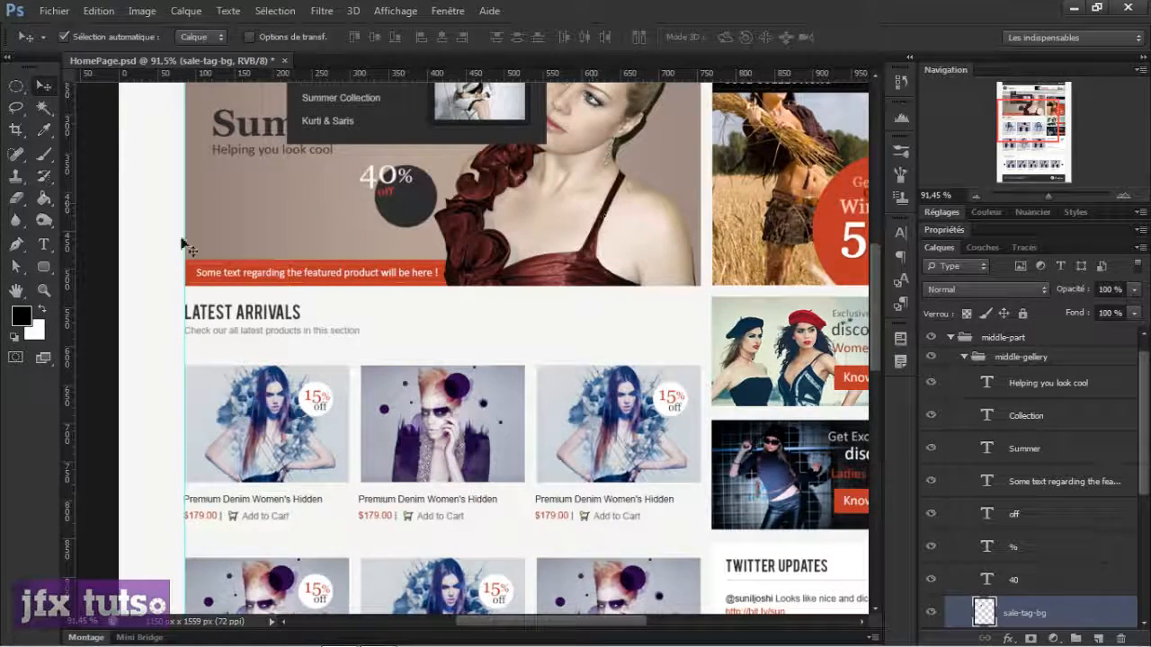
# Step: Turn on the transform controls around the dark sale circle and undo its last move
pyautogui.scroll(-1, 187, 368)
pyautogui.scroll(1, 187, 369)
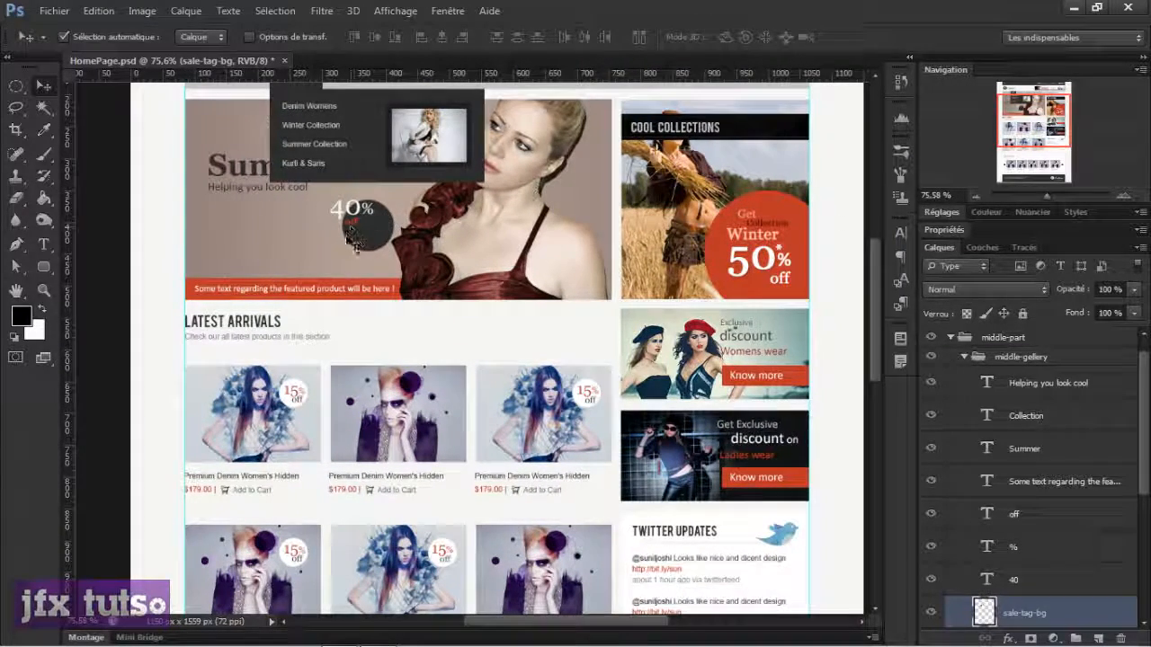
pyautogui.click(250, 38)
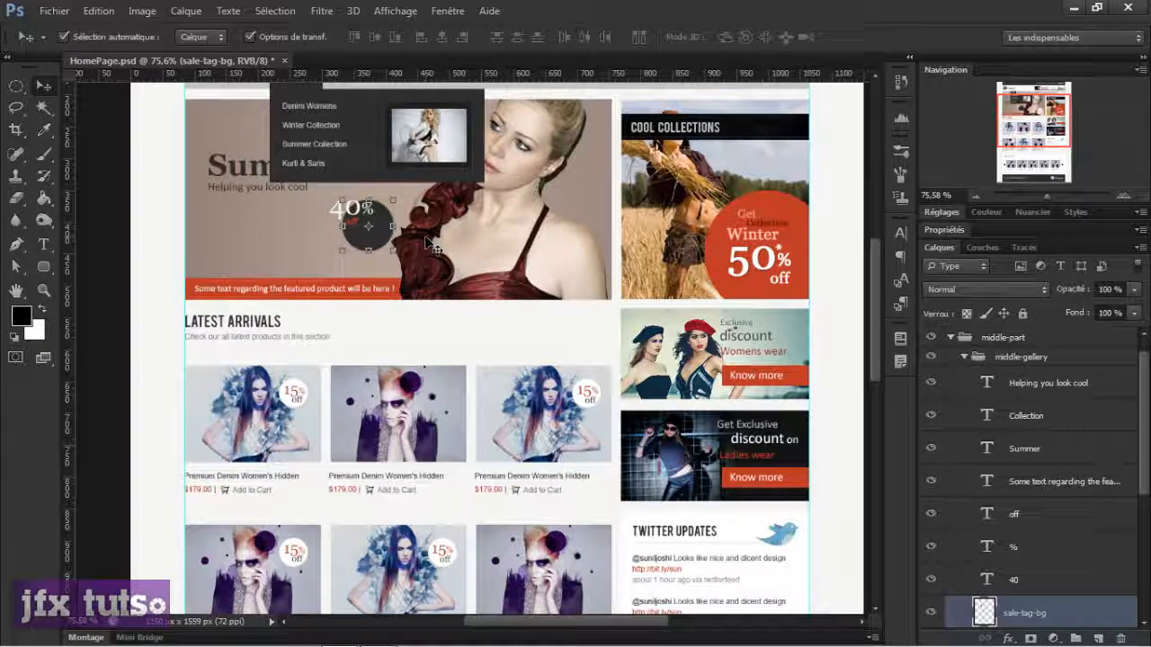
pyautogui.hotkey('ctrl', 'q')
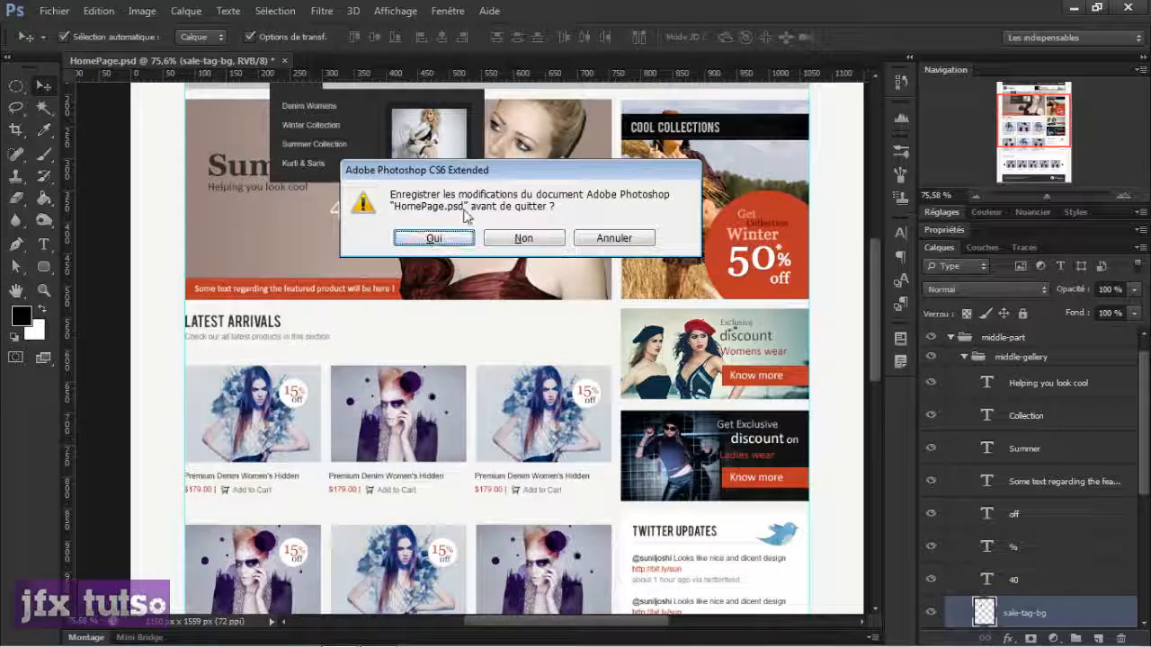
pyautogui.click(614, 239)
pyautogui.hotkey('ctrl', 'z')
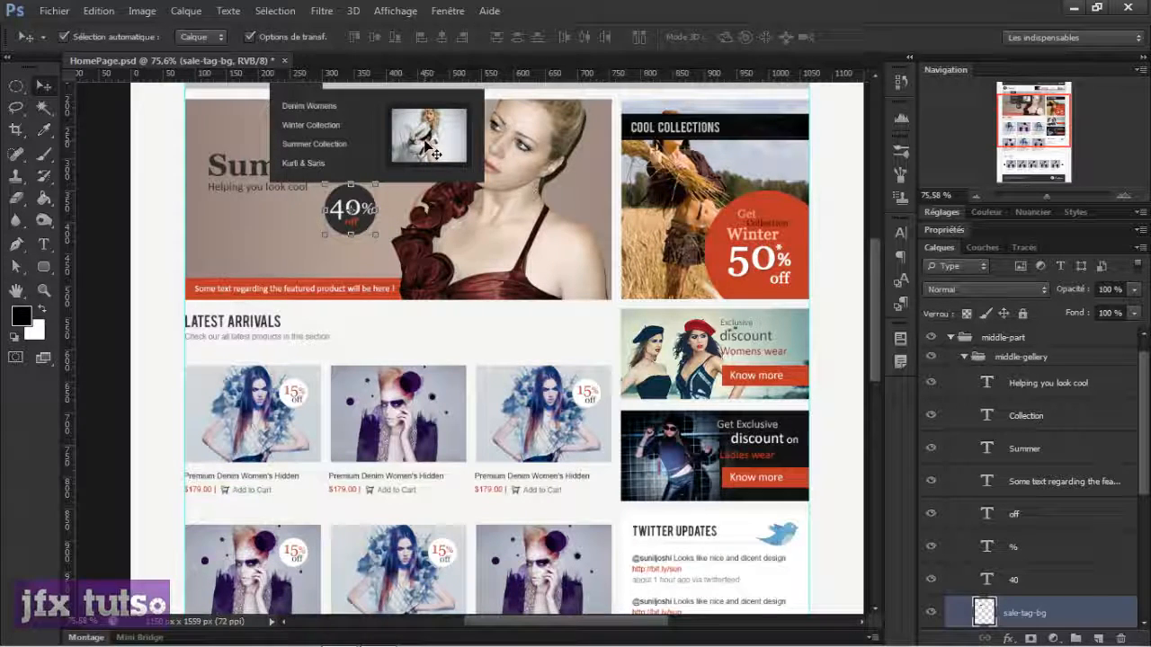
# Step: Collapse the middle-gellery group in the layer list
pyautogui.scroll(-4, 428, 148)
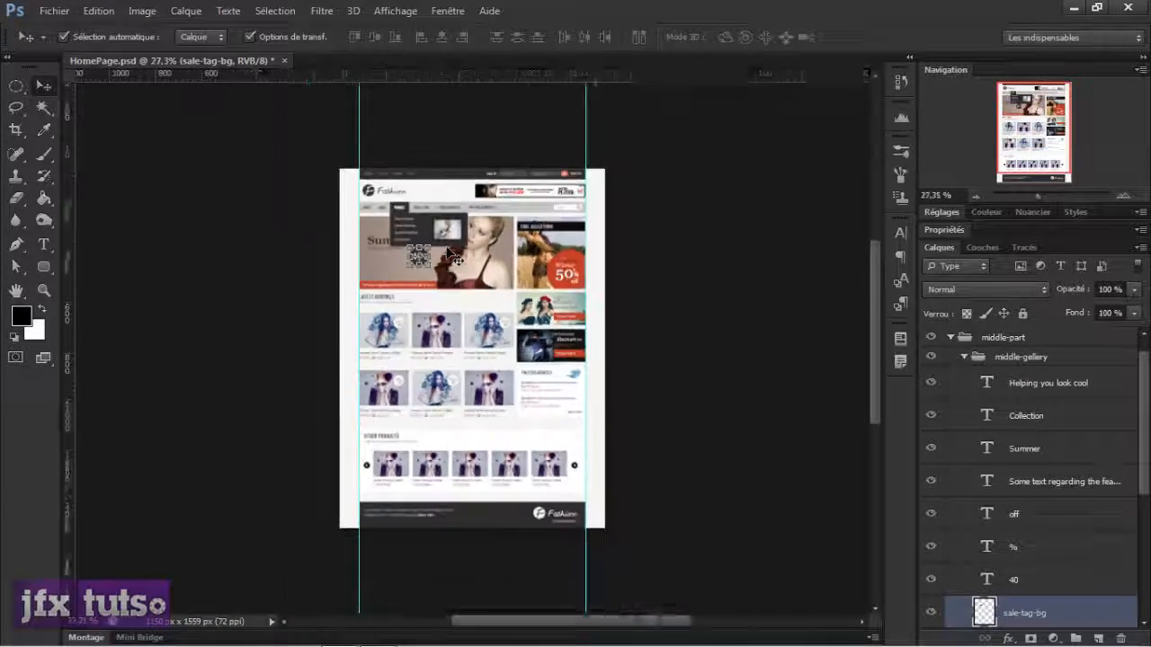
pyautogui.scroll(4, 454, 258)
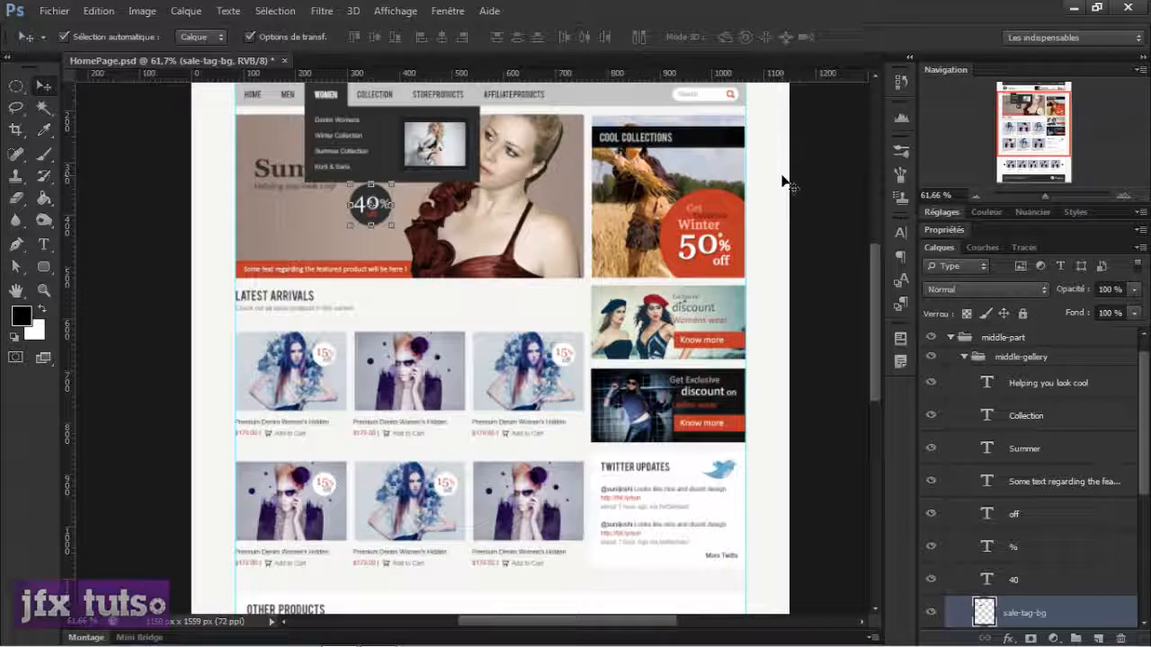
pyautogui.click(963, 359)
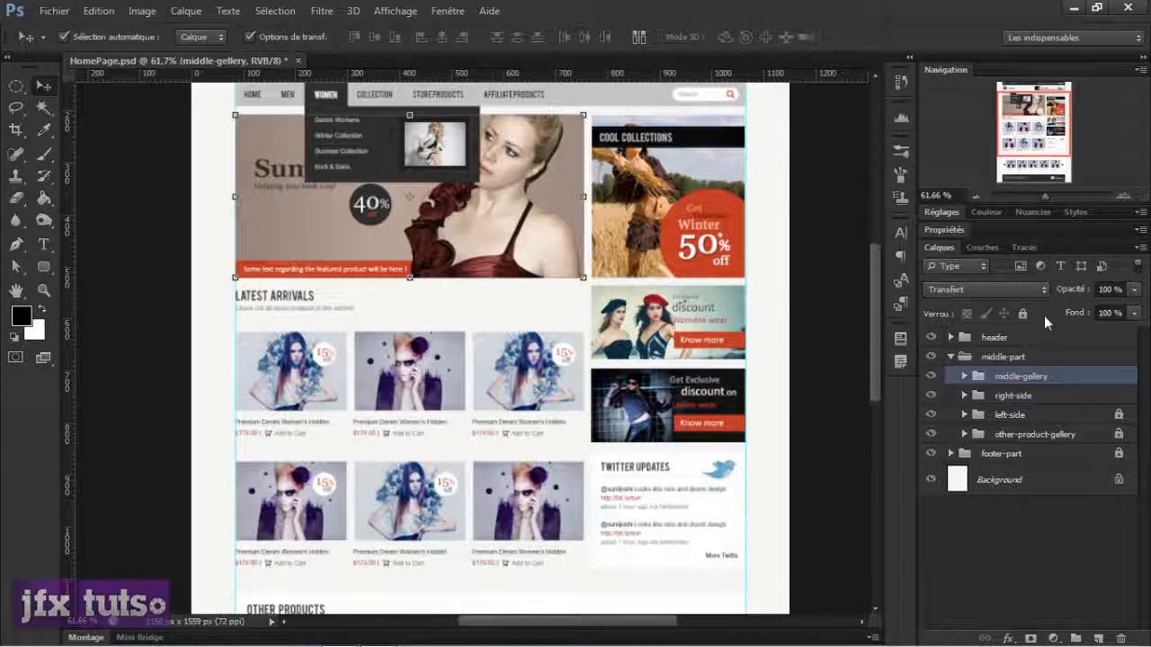
# Step: Select the red circle behind the 50% off offer on the canvas, and pick the Womens wear discount banner's image
pyautogui.click(691, 193)
pyautogui.scroll(2, 691, 193)
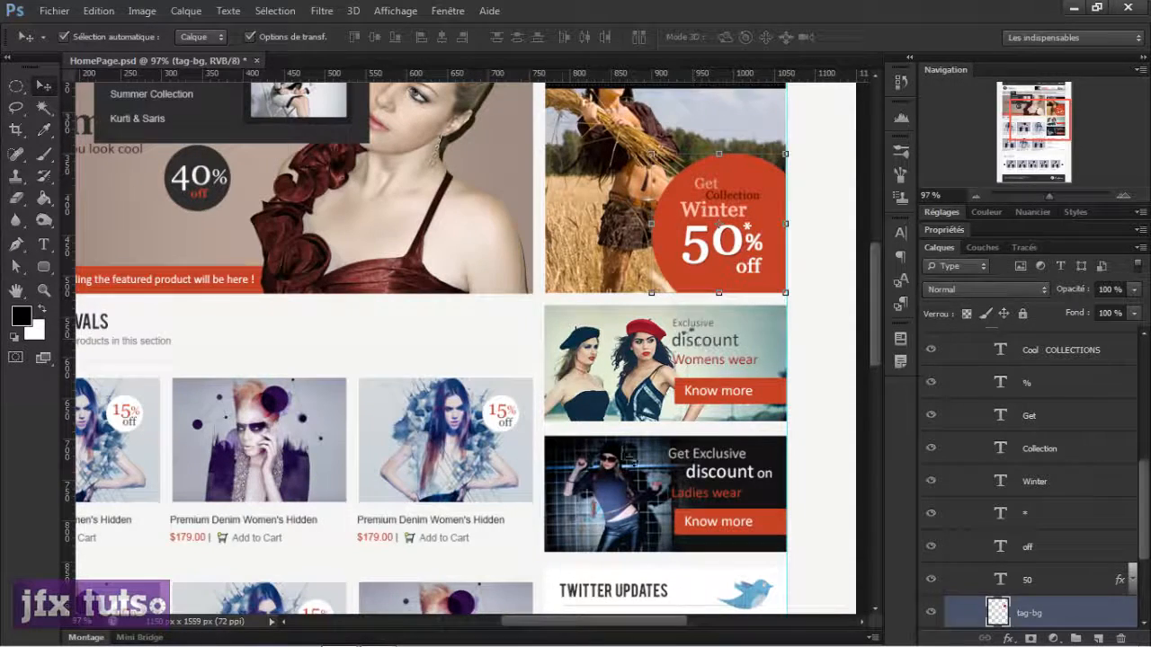
pyautogui.click(557, 373)
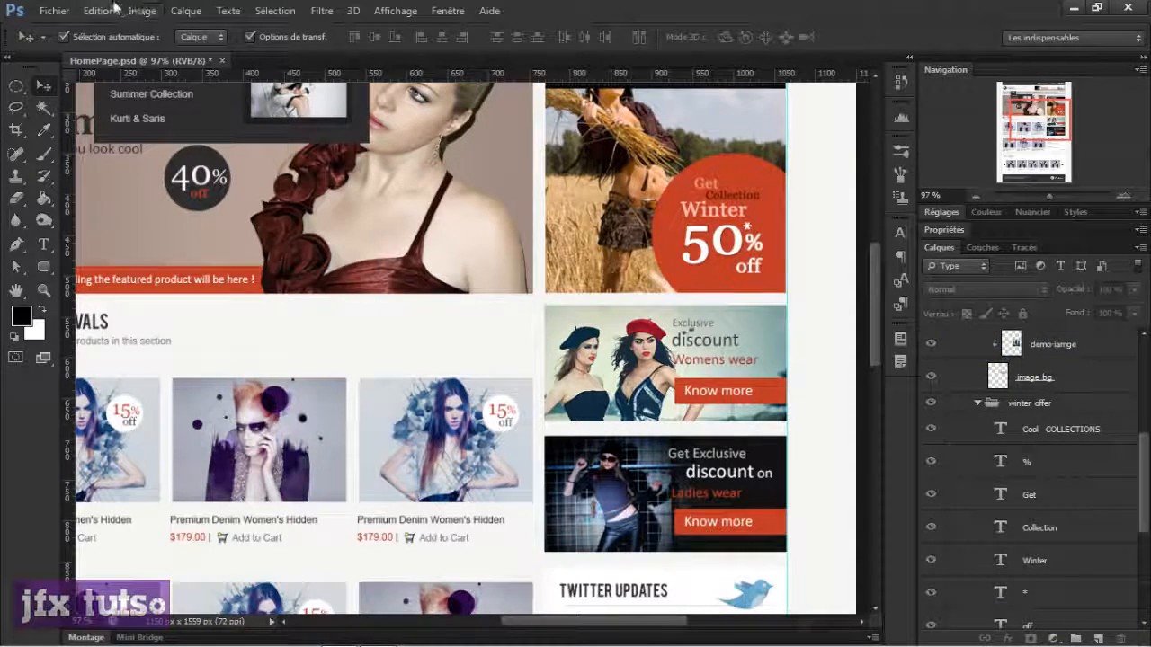
pyautogui.scroll(-2, 249, 160)
pyautogui.scroll(-1, 250, 162)
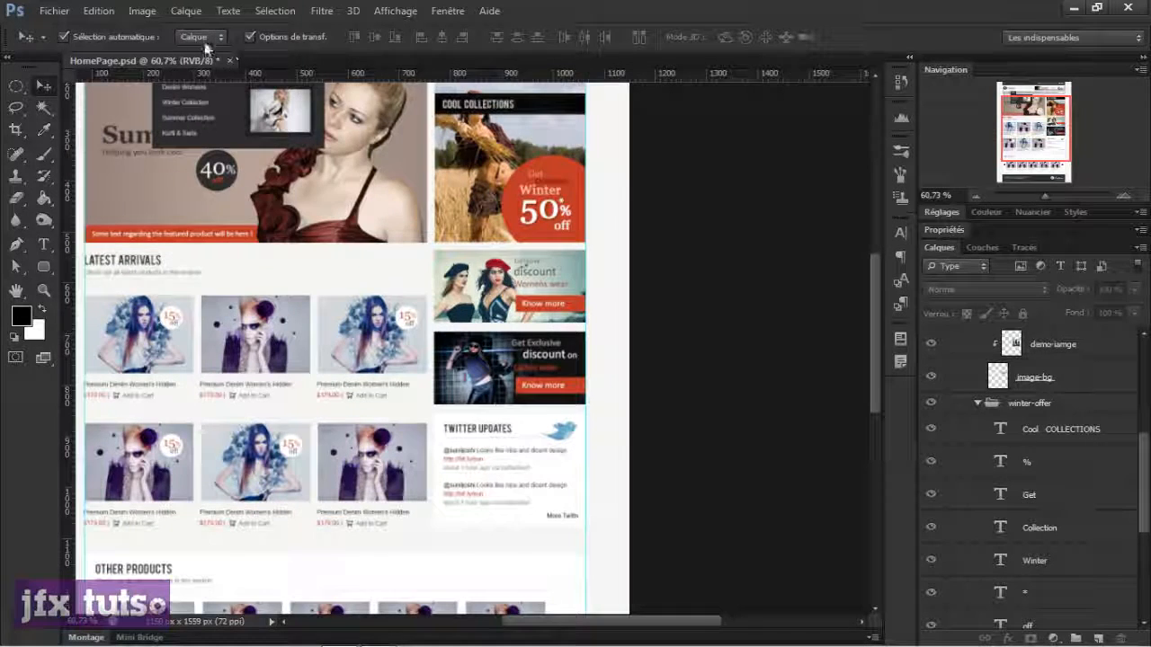
# Step: Keep Calque (layer) as the automatic selection target and collapse the middle-part group
pyautogui.click(199, 37)
pyautogui.click(194, 56)
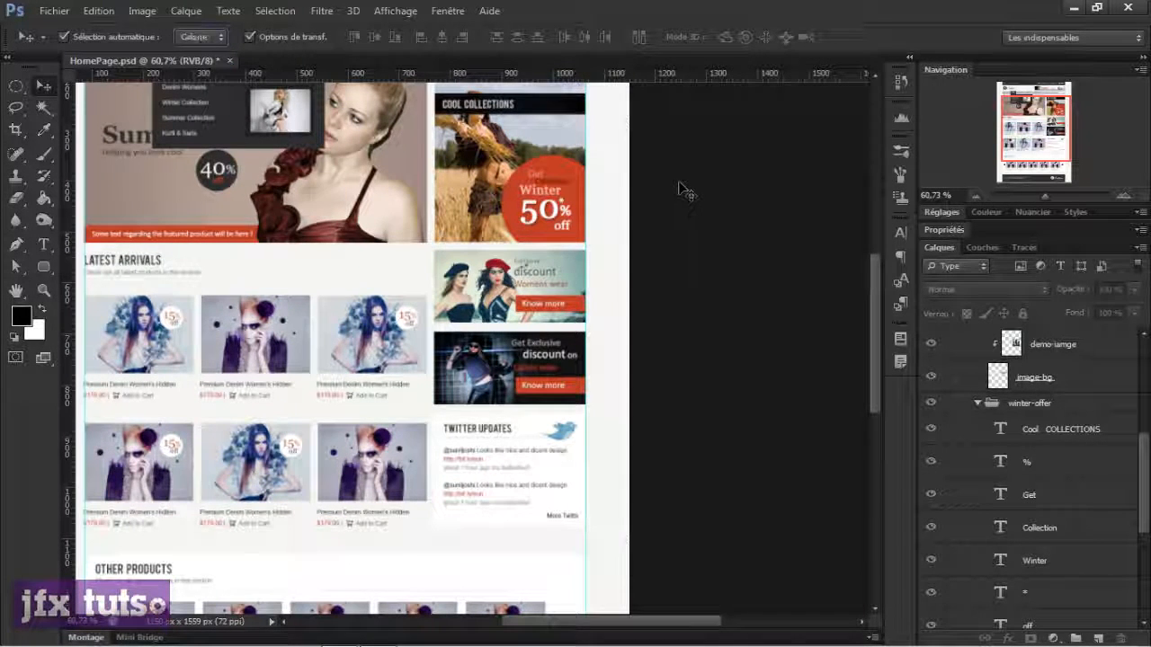
pyautogui.moveTo(1144, 450); pyautogui.dragTo(1144, 353)
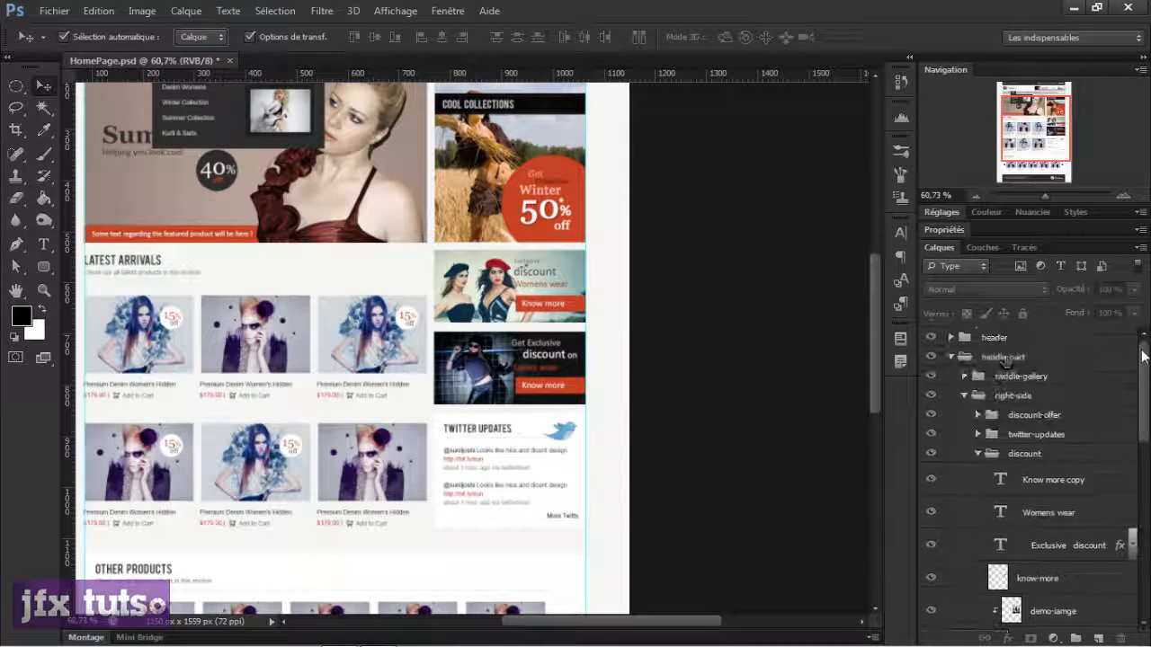
pyautogui.click(952, 357)
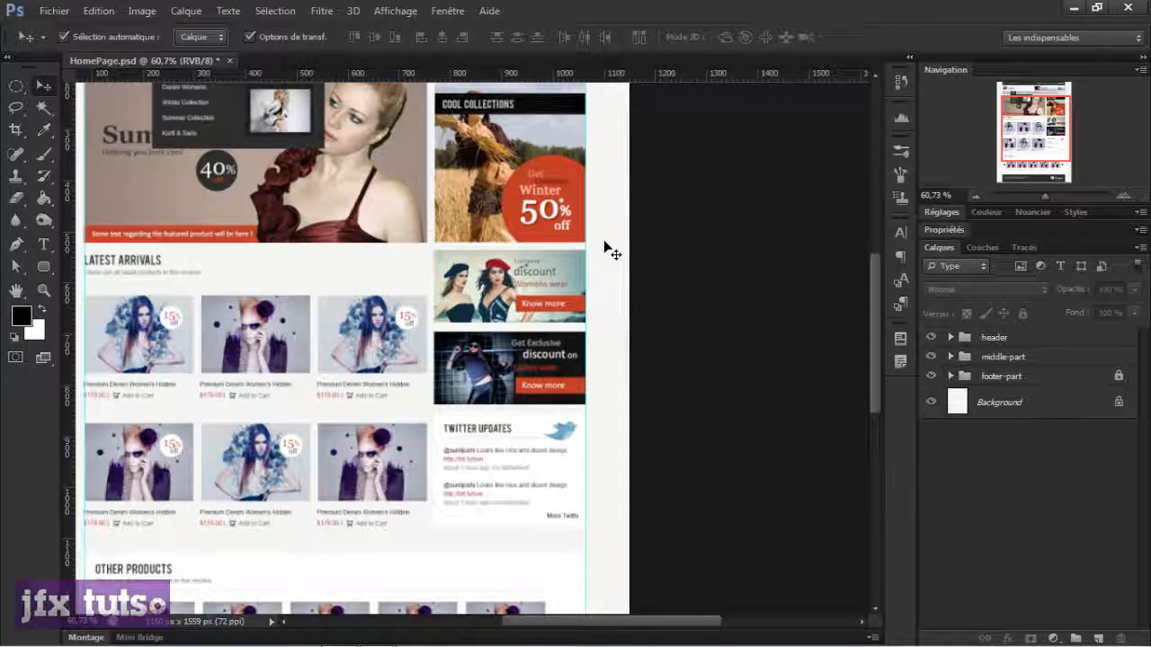
# Step: Select the photo in the WOMEN dropdown directly on the canvas, followed by the dropdown's collection link text
pyautogui.scroll(-3, 727, 308)
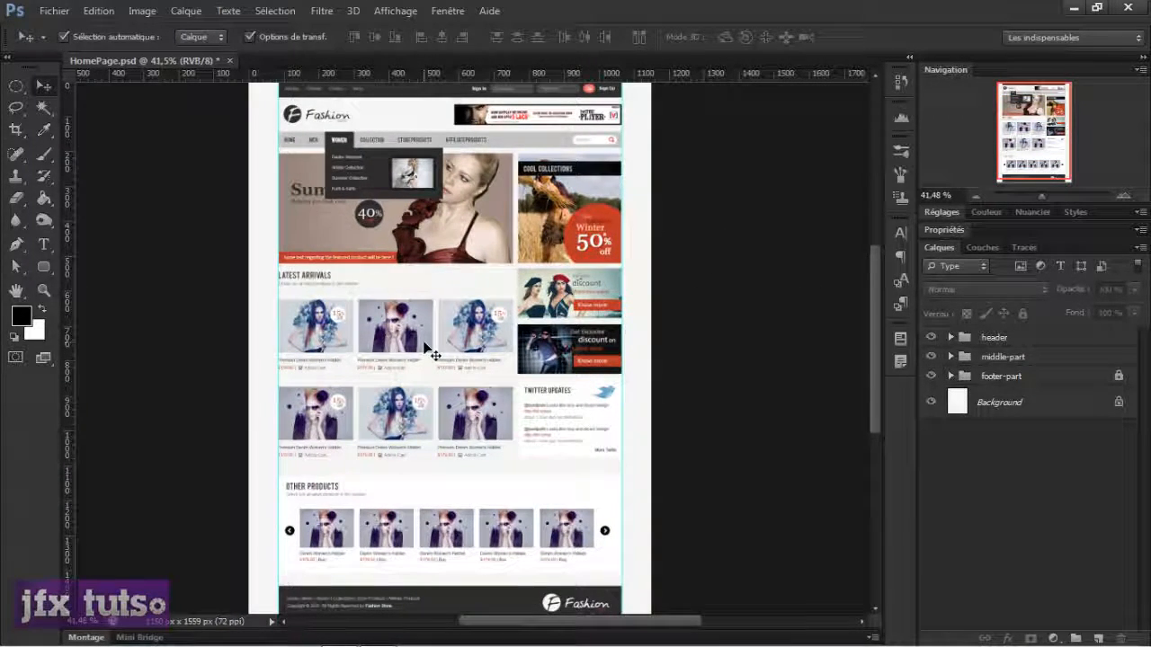
pyautogui.click(423, 179)
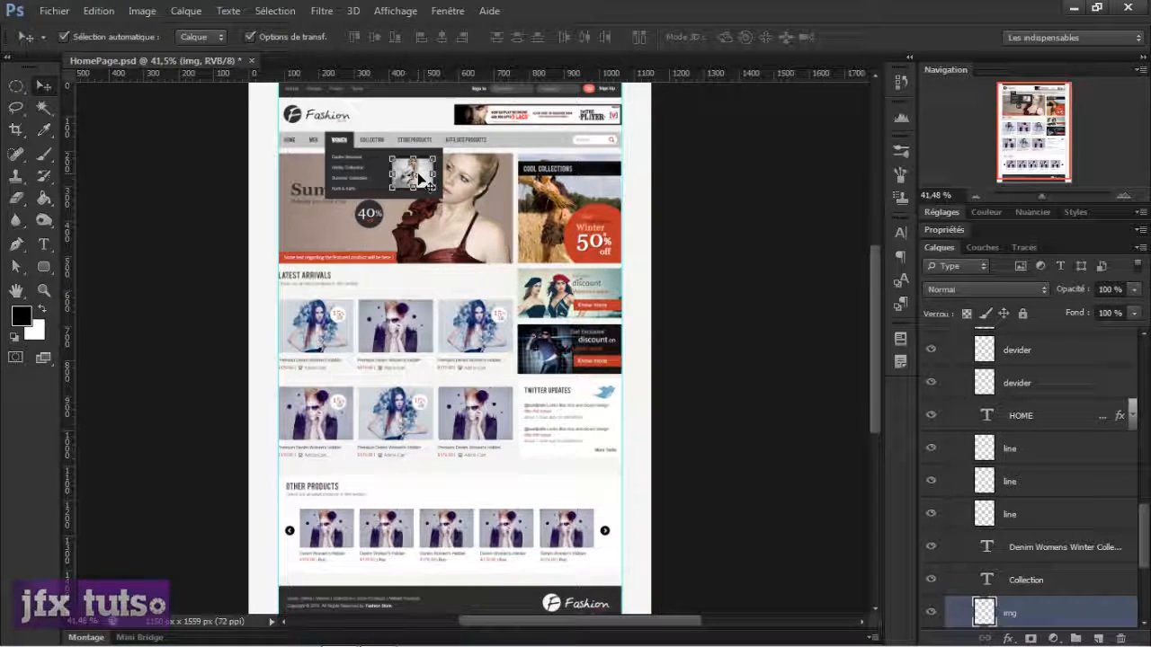
pyautogui.click(342, 172)
# Step: Set the automatic selection target to Groupe, clear the selection, and select the whole header group from the page's navigation bar
pyautogui.click(180, 38)
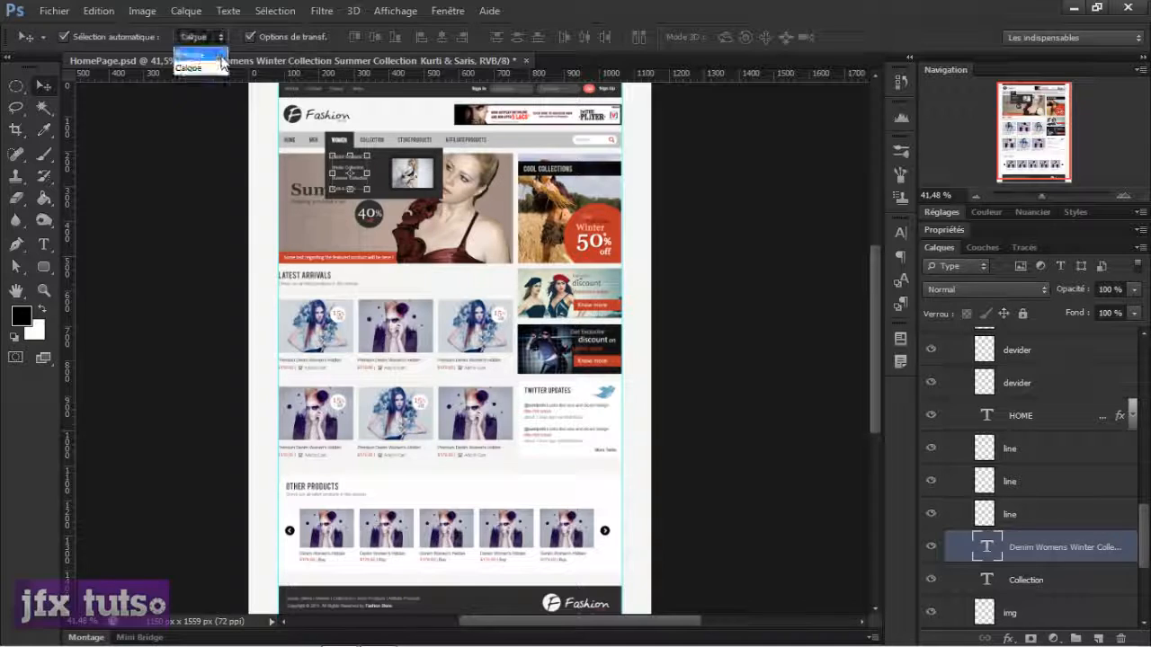
pyautogui.click(194, 39)
pyautogui.click(681, 174)
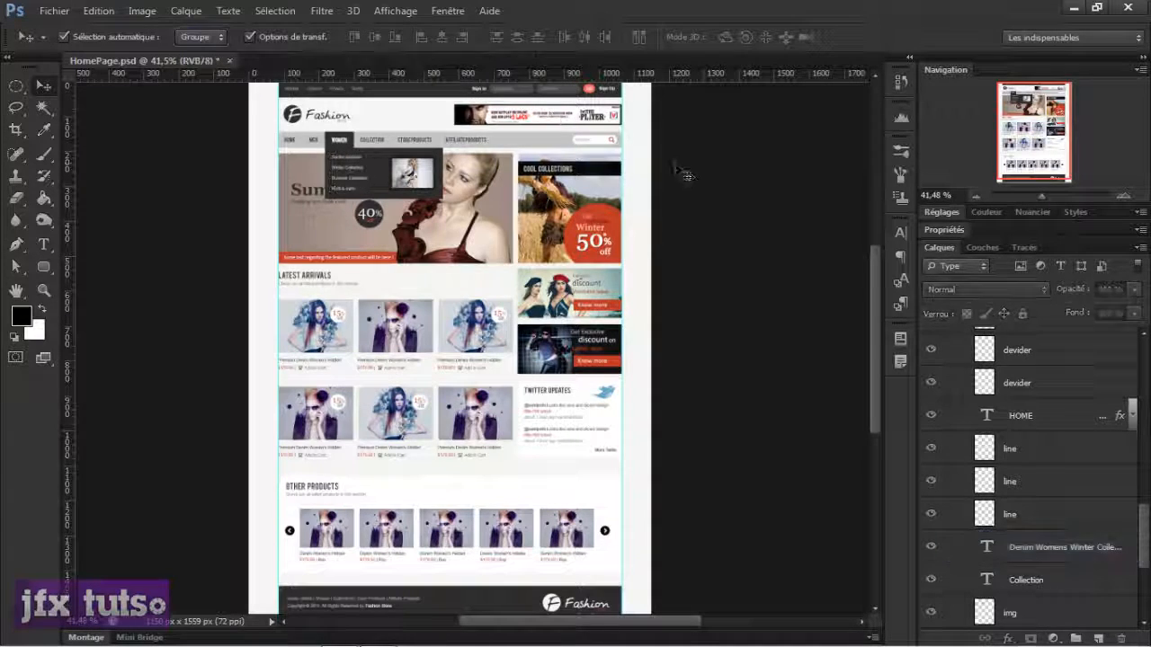
pyautogui.click(393, 140)
pyautogui.scroll(2, 754, 275)
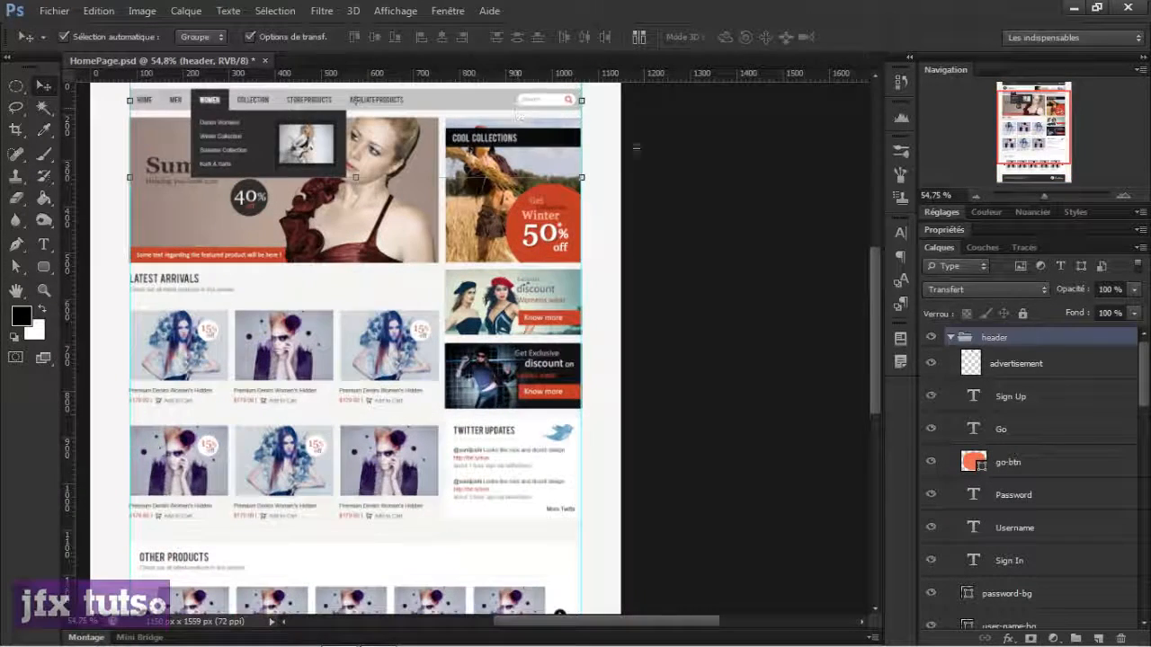
pyautogui.moveTo(651, 154); pyautogui.dragTo(699, 249)
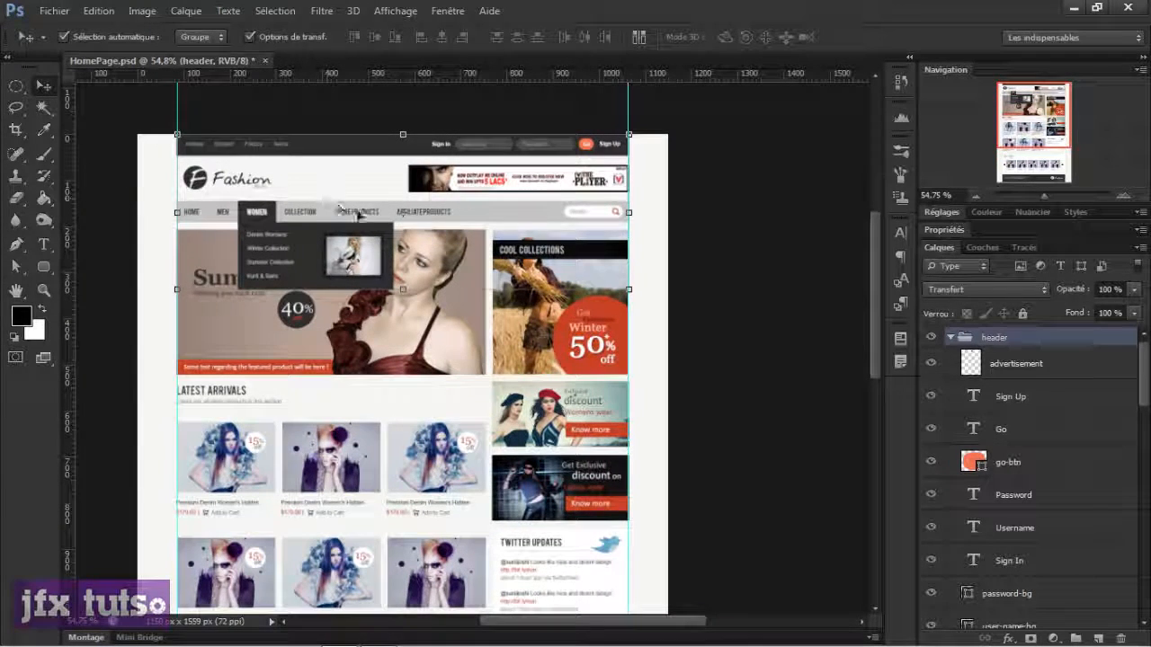
# Step: Try to move the page's groups together with the Move tool, and clear the selection
pyautogui.moveTo(360, 181); pyautogui.dragTo(368, 245)
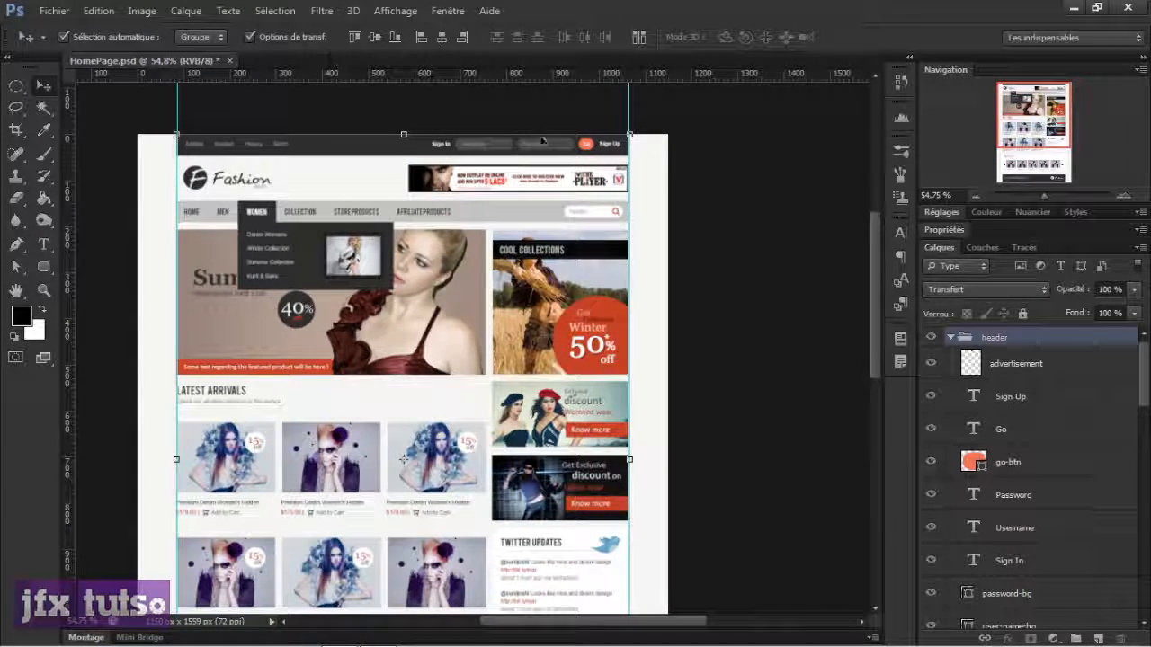
pyautogui.scroll(-2, 747, 282)
pyautogui.scroll(1, 747, 281)
pyautogui.moveTo(541, 280); pyautogui.dragTo(486, 298)
pyautogui.click(477, 235)
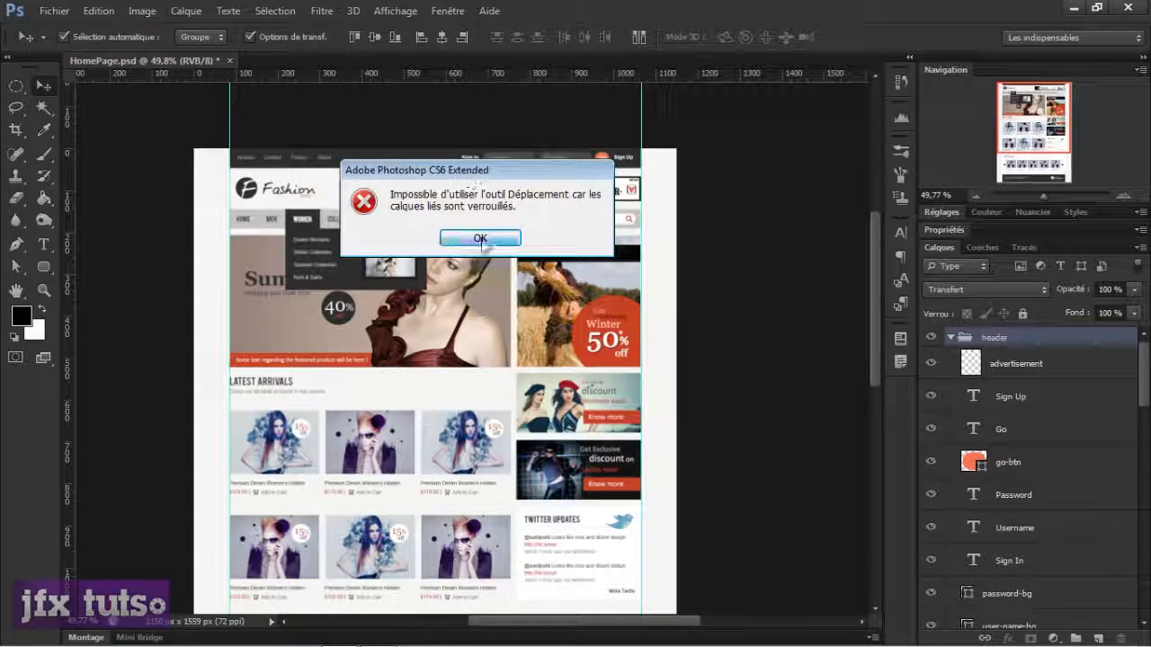
pyautogui.click(689, 188)
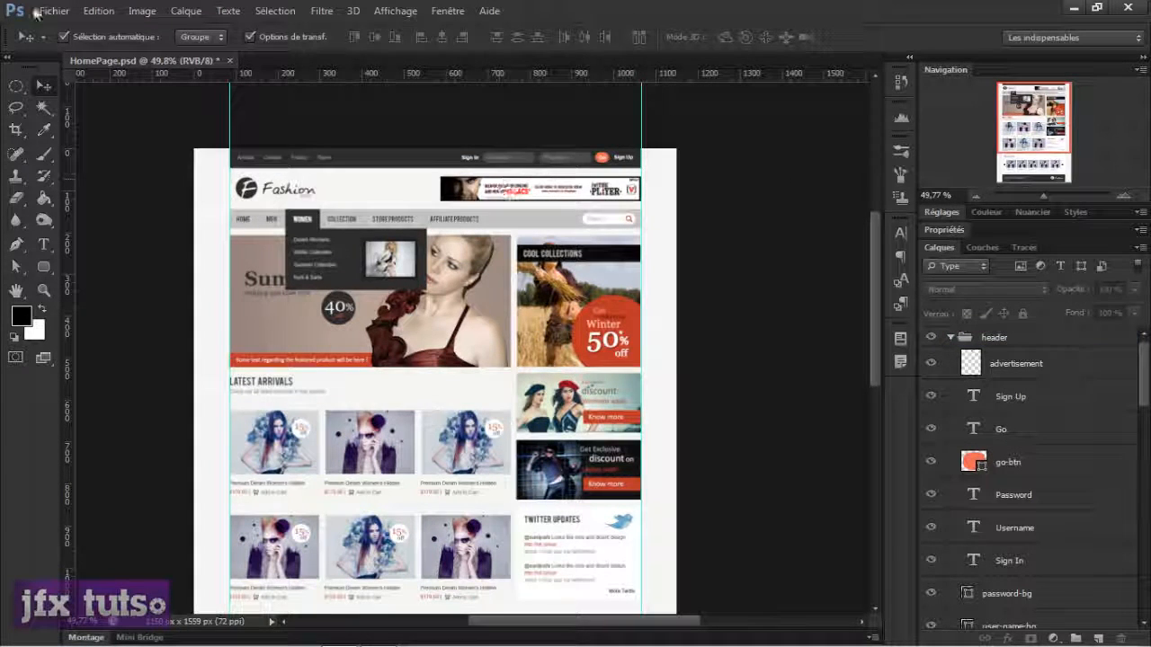
# Step: Select the header group from the page's top area on the canvas, and clear the selection
pyautogui.click(424, 173)
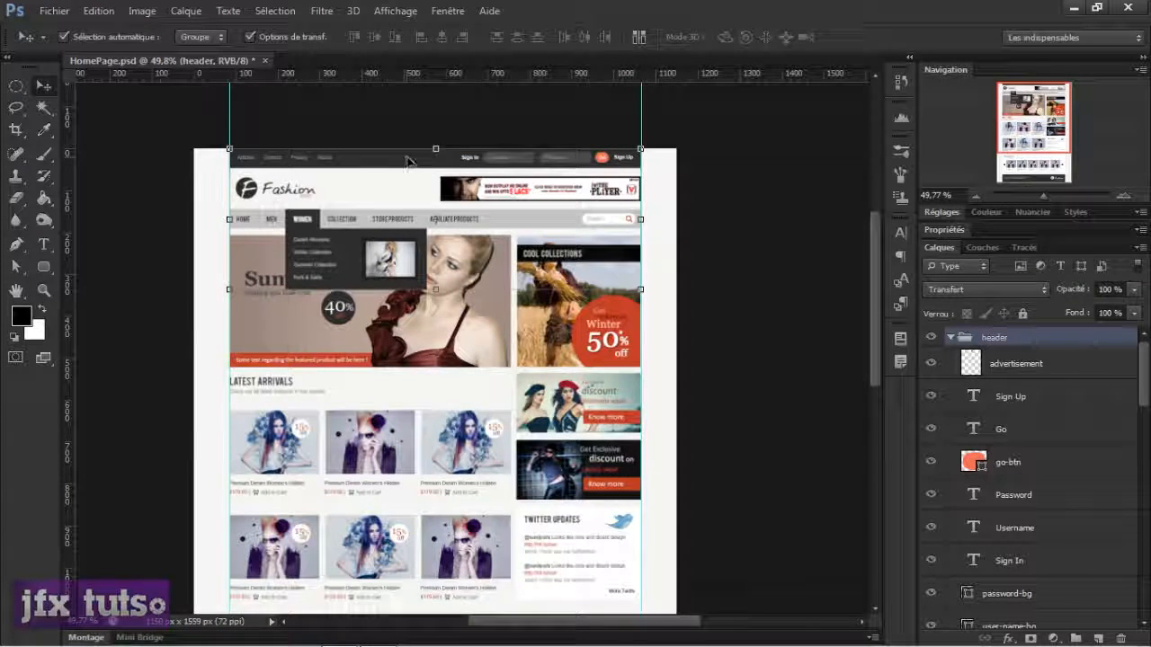
pyautogui.moveTo(407, 160); pyautogui.dragTo(422, 189)
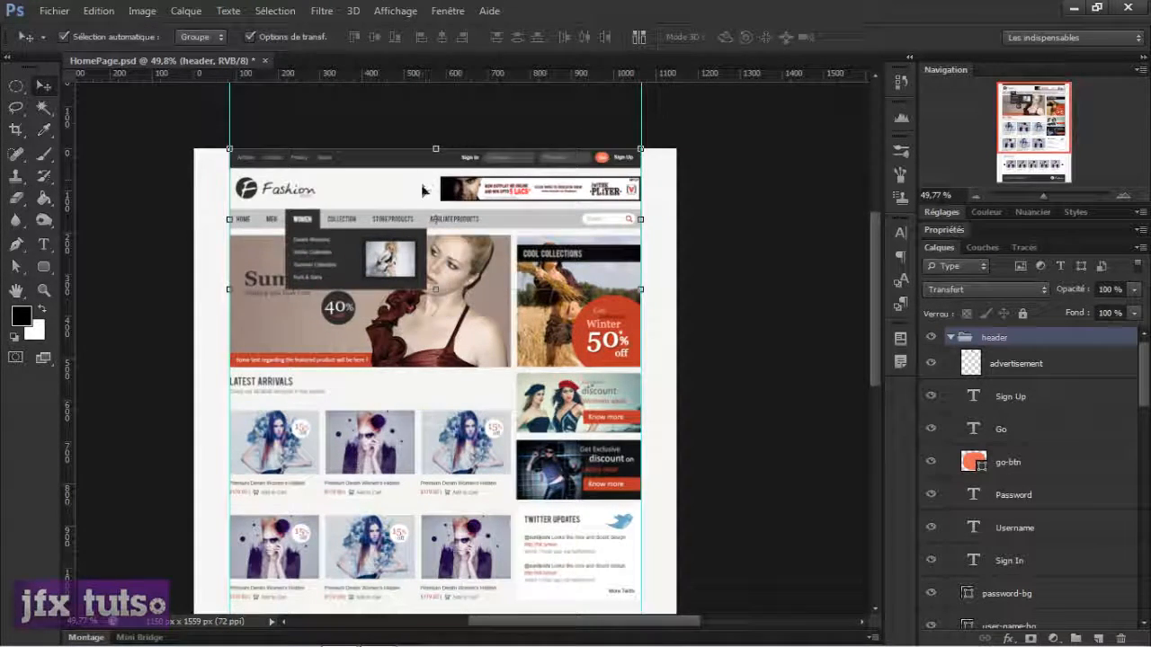
pyautogui.scroll(2, 422, 189)
pyautogui.click(847, 211)
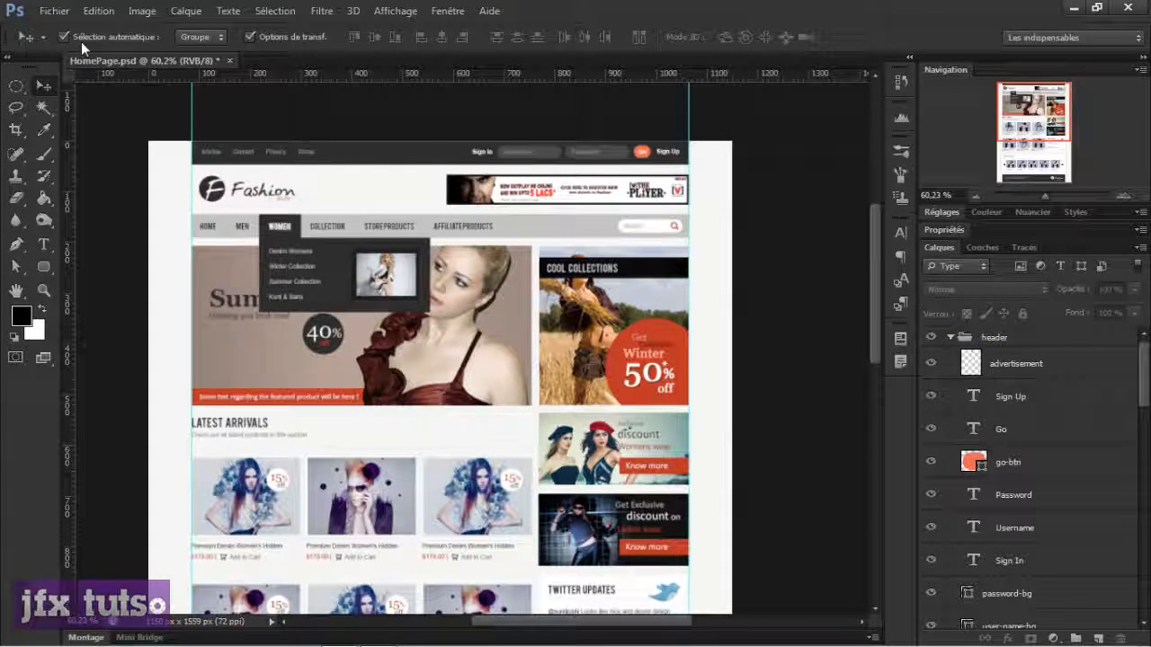
# Step: Set the automatic selection target to Calque and select the page's individual layers with a marquee around the whole page
pyautogui.click(194, 36)
pyautogui.click(201, 67)
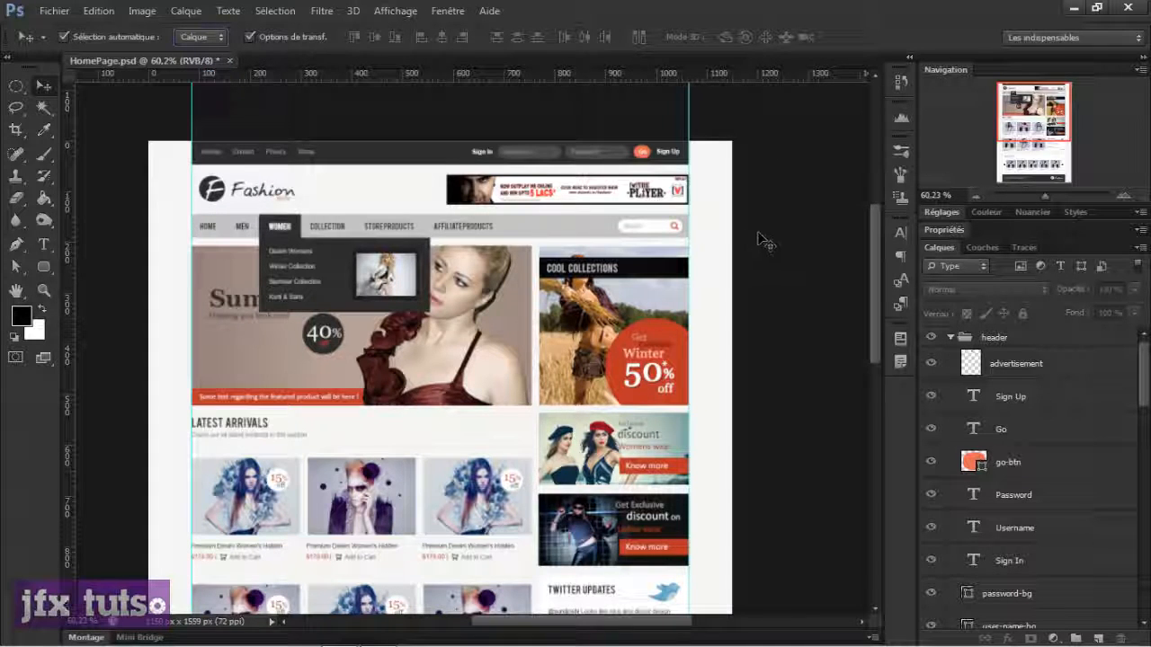
pyautogui.hotkey('ctrl', '0')
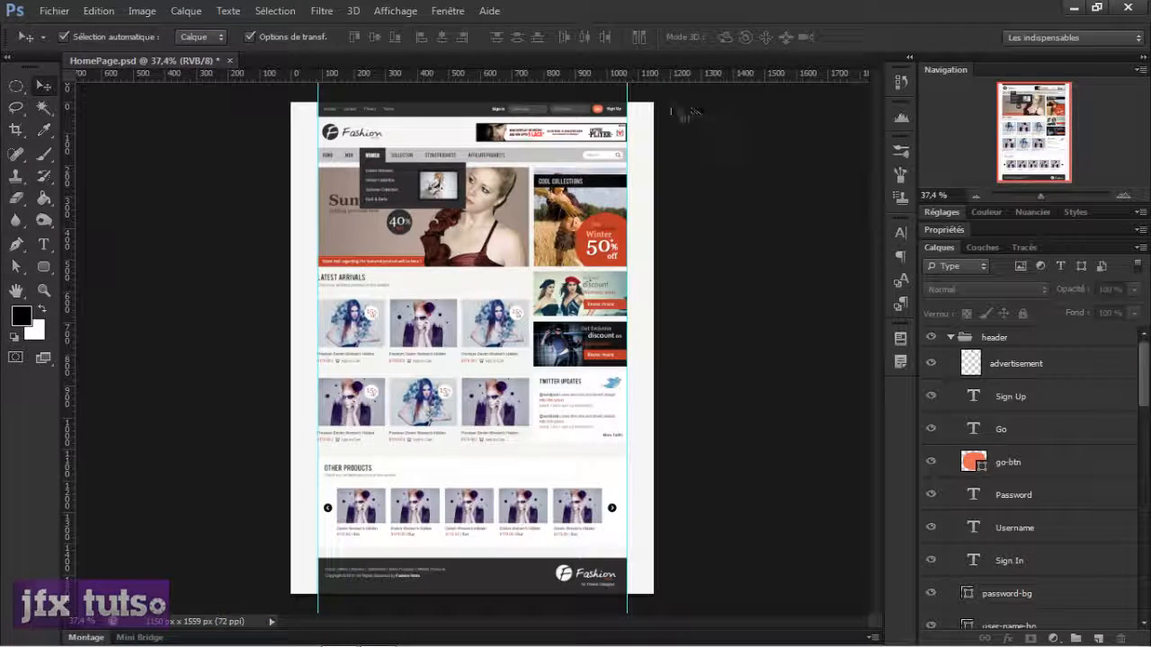
pyautogui.moveTo(706, 97); pyautogui.dragTo(296, 614)
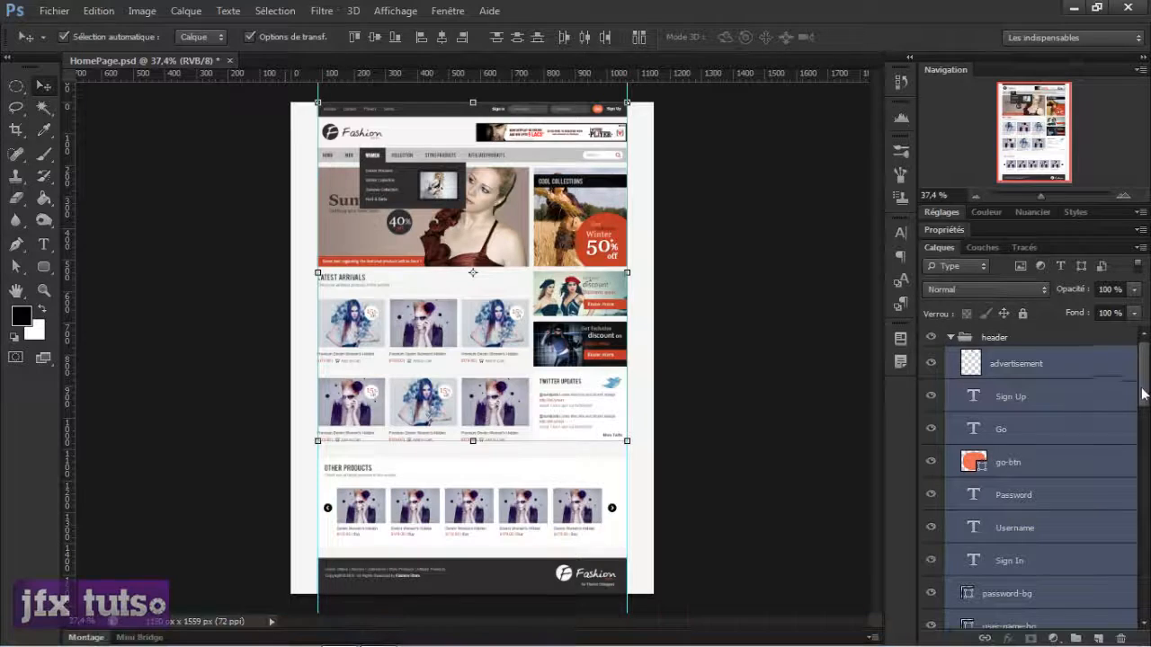
pyautogui.scroll(-3, 1144, 393)
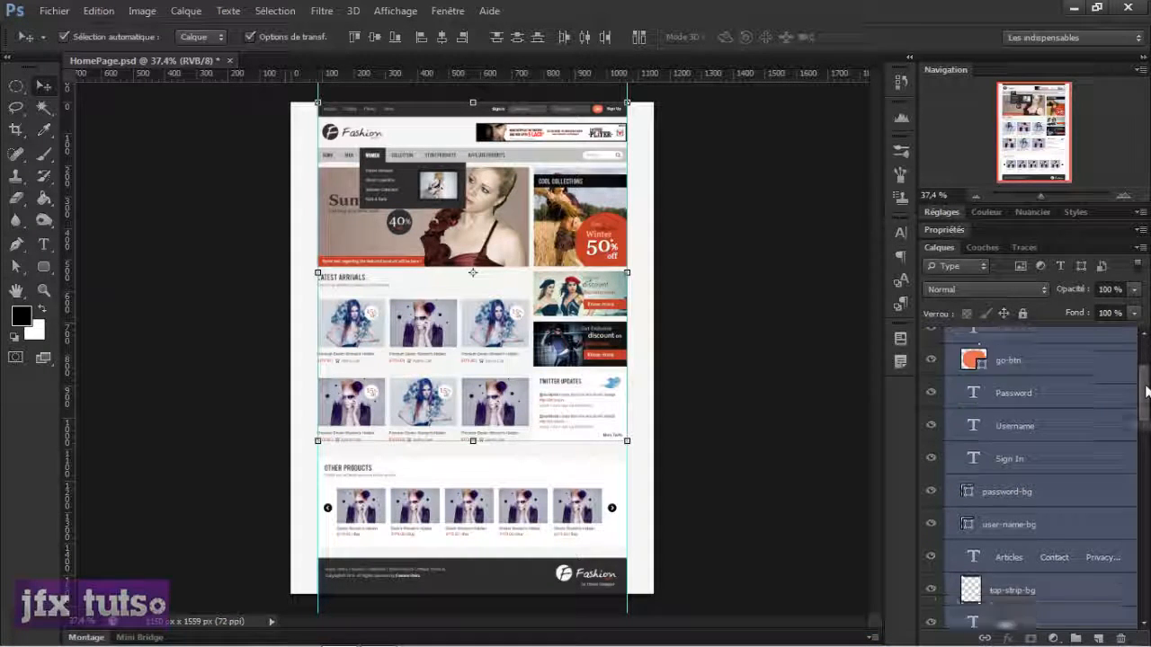
pyautogui.scroll(-10, 1143, 389)
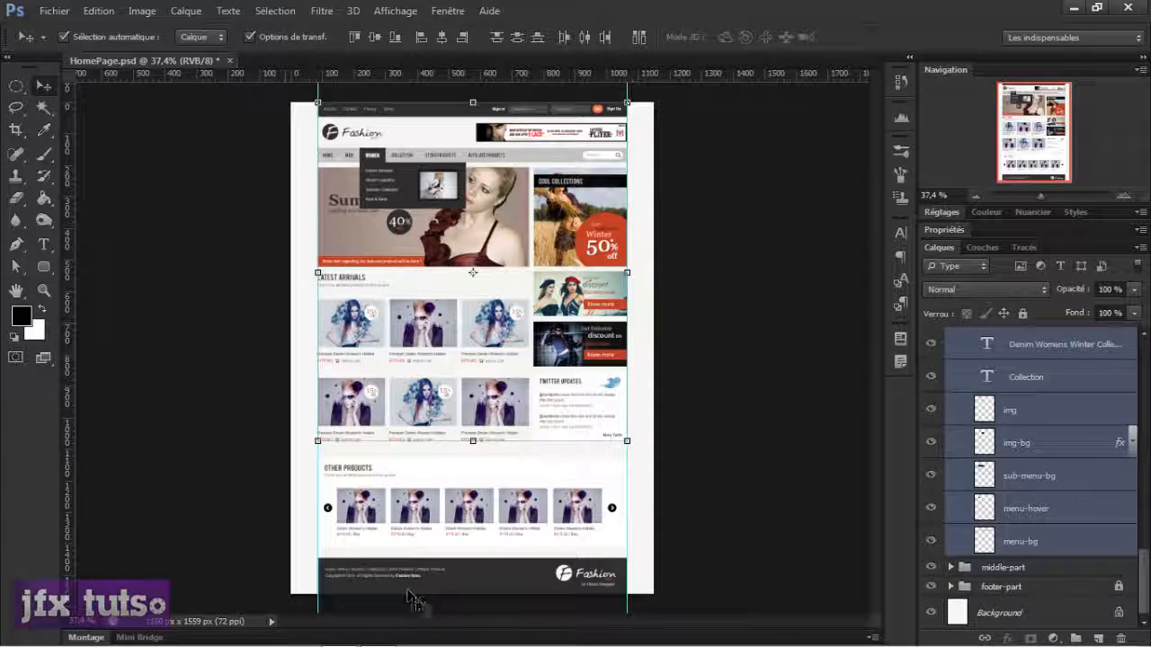
# Step: Deselect and marquee-select the whole page's layers again, review them in the layer list, and clear the selection
pyautogui.click(700, 536)
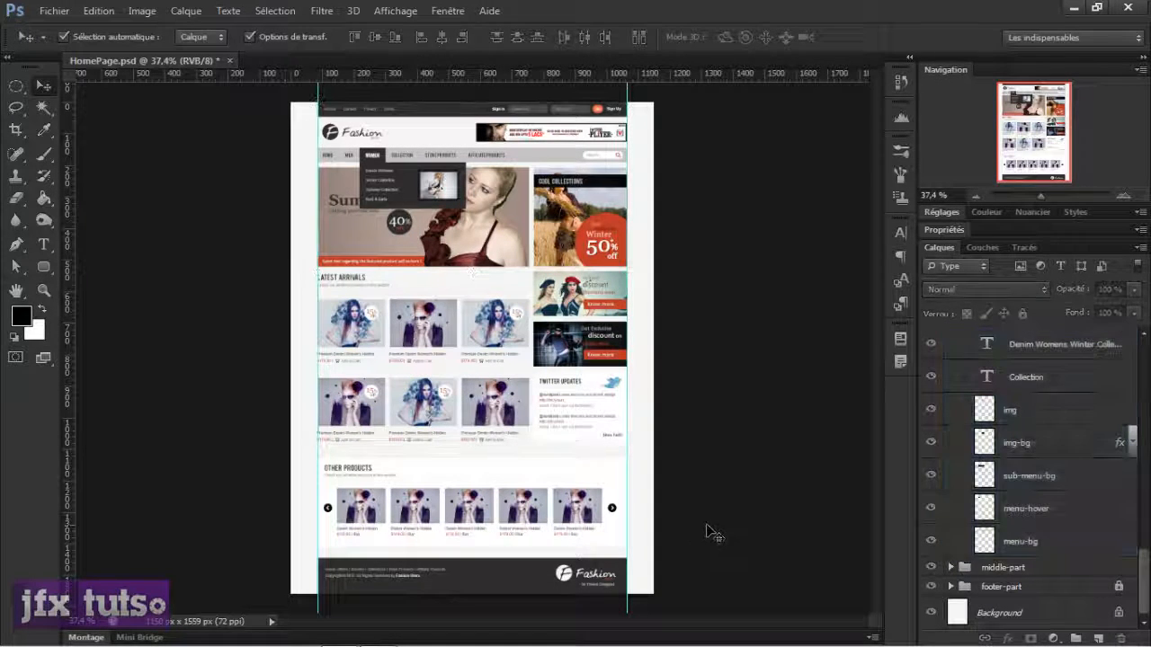
pyautogui.moveTo(676, 602); pyautogui.dragTo(295, 103)
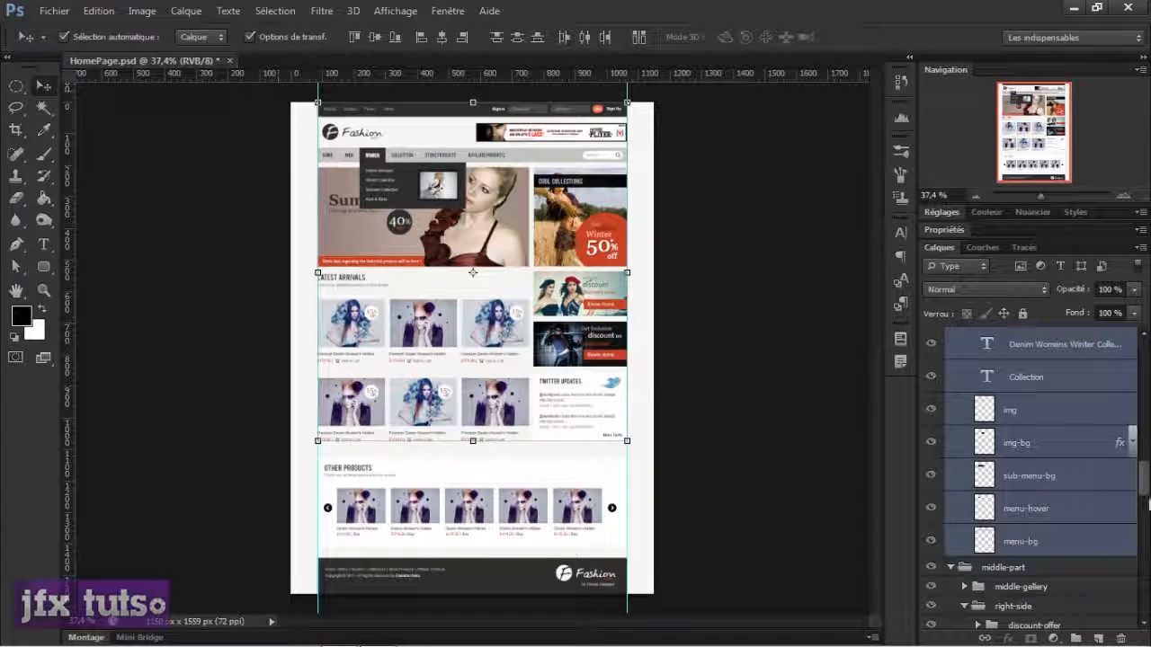
pyautogui.moveTo(1145, 486); pyautogui.dragTo(1146, 547)
pyautogui.moveTo(1146, 586); pyautogui.dragTo(1147, 617)
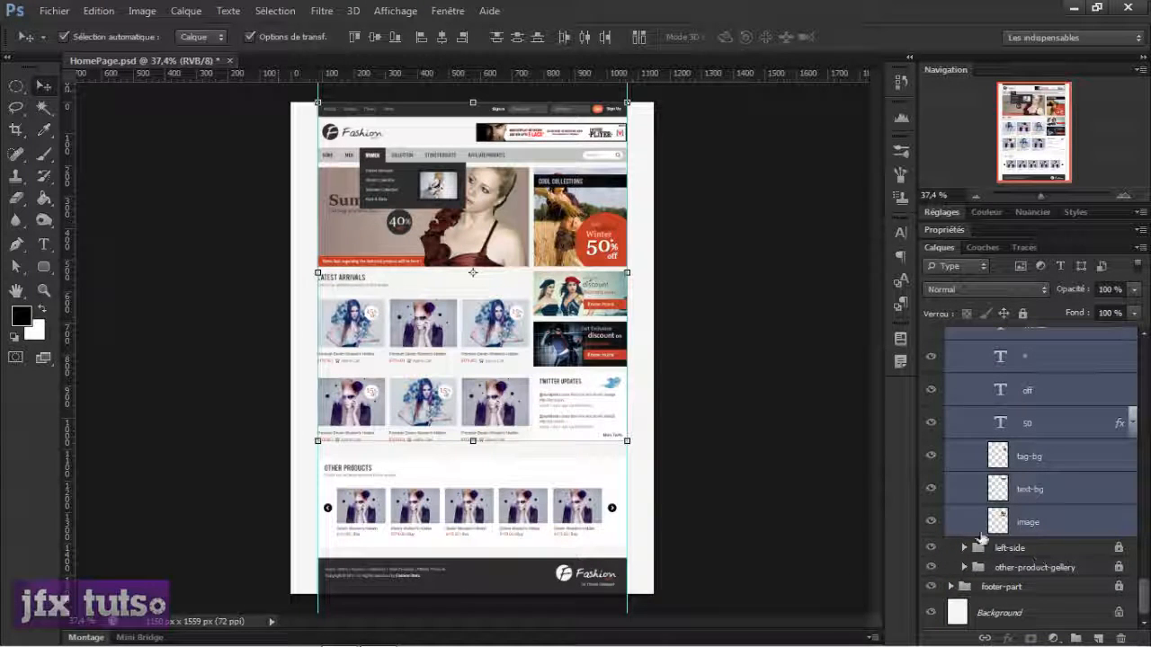
pyautogui.click(737, 250)
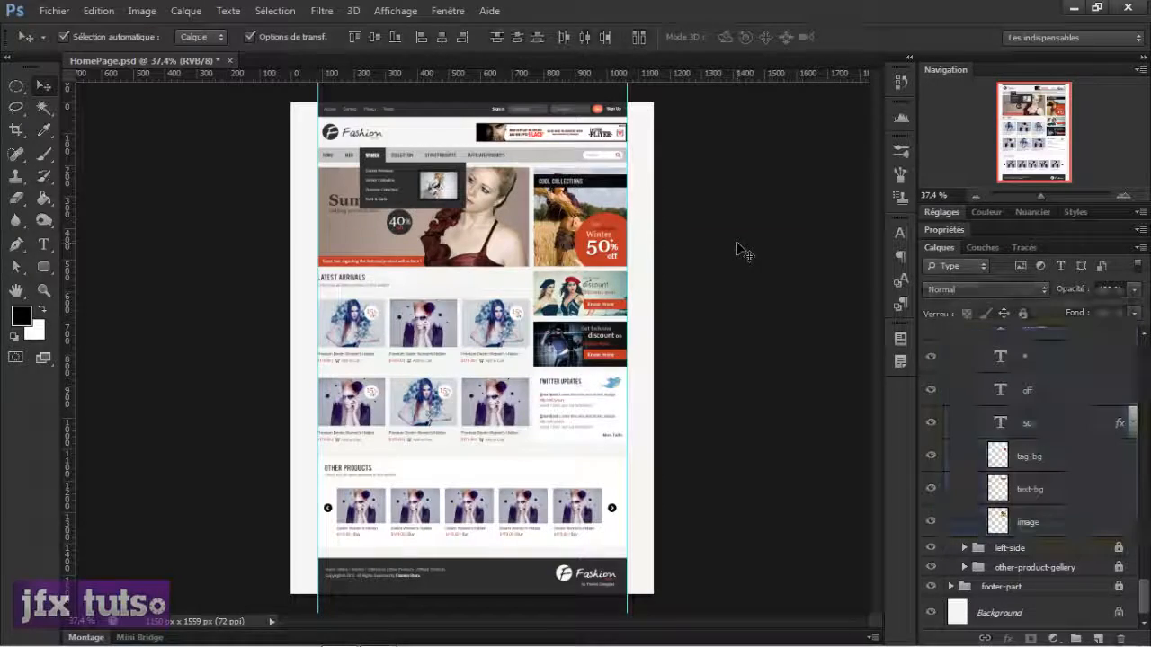
# Step: Select the layers spanning the navigation bar, the banners and the first product row with a marquee across the page
pyautogui.scroll(5, 750, 244)
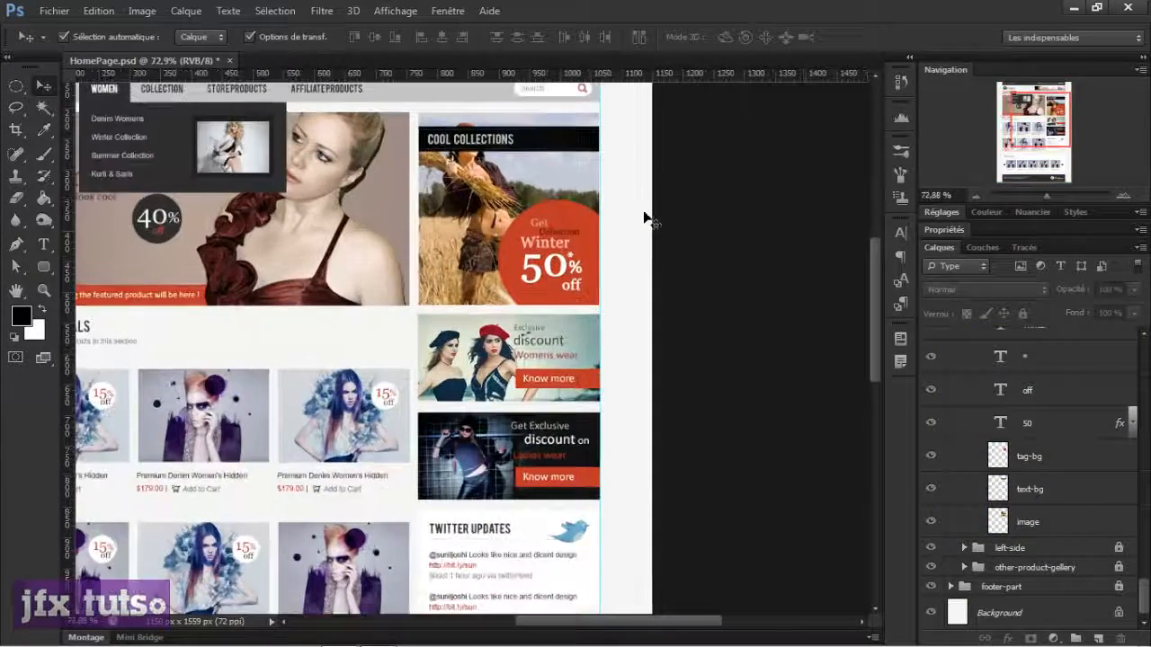
pyautogui.scroll(-2, 648, 219)
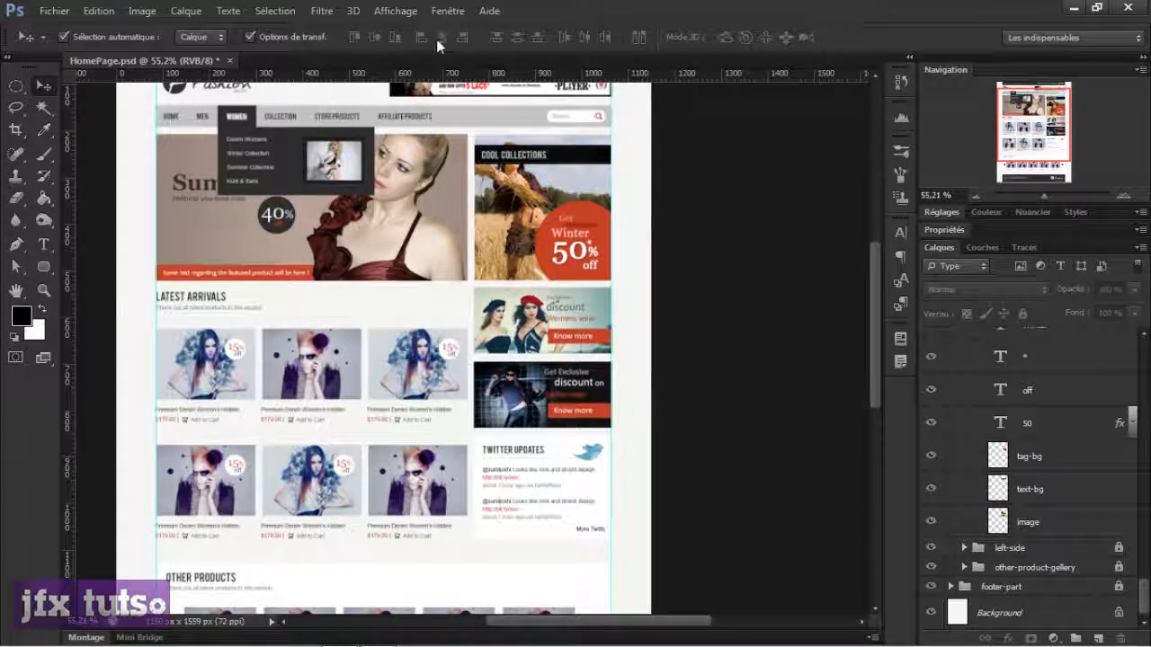
pyautogui.moveTo(342, 140); pyautogui.dragTo(415, 299)
pyautogui.scroll(2, 765, 302)
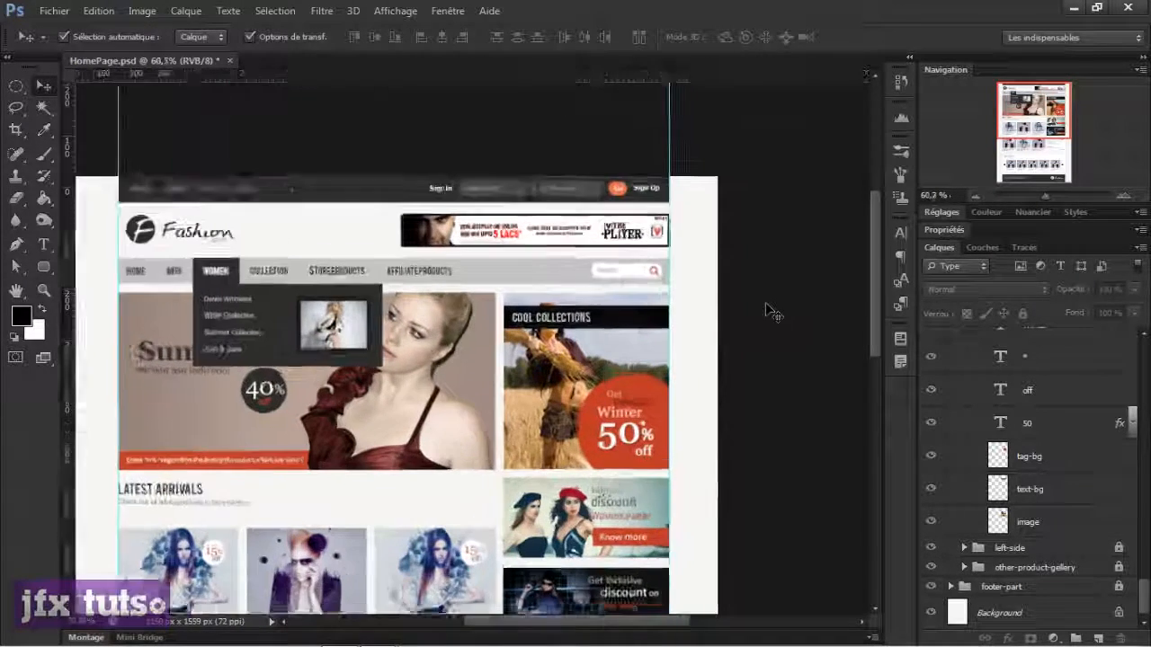
pyautogui.moveTo(332, 273); pyautogui.dragTo(457, 205)
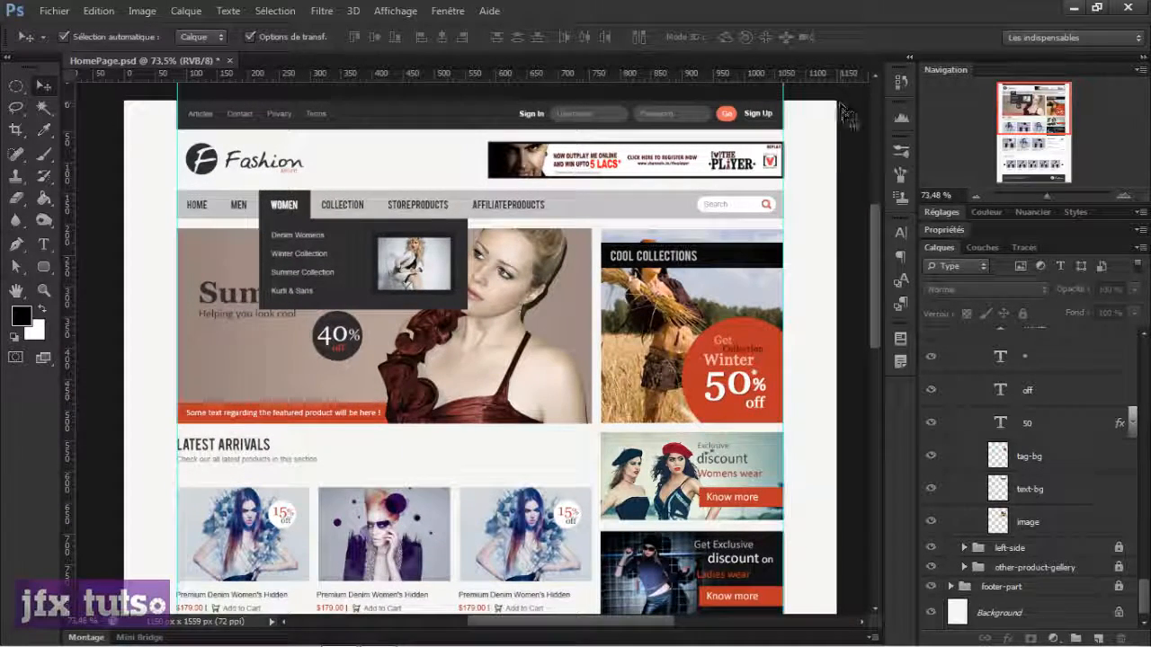
pyautogui.moveTo(854, 191); pyautogui.dragTo(164, 490)
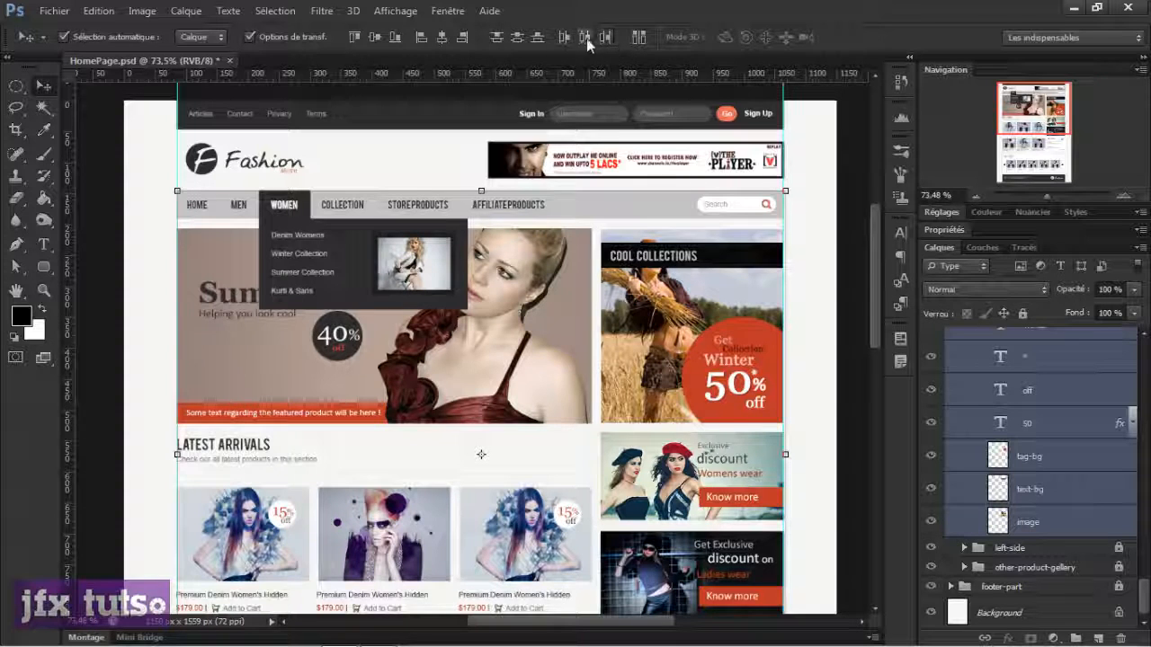
# Step: Align the selected layers on their vertical centres, and undo the alignment
pyautogui.click(378, 41)
pyautogui.scroll(-1, 383, 245)
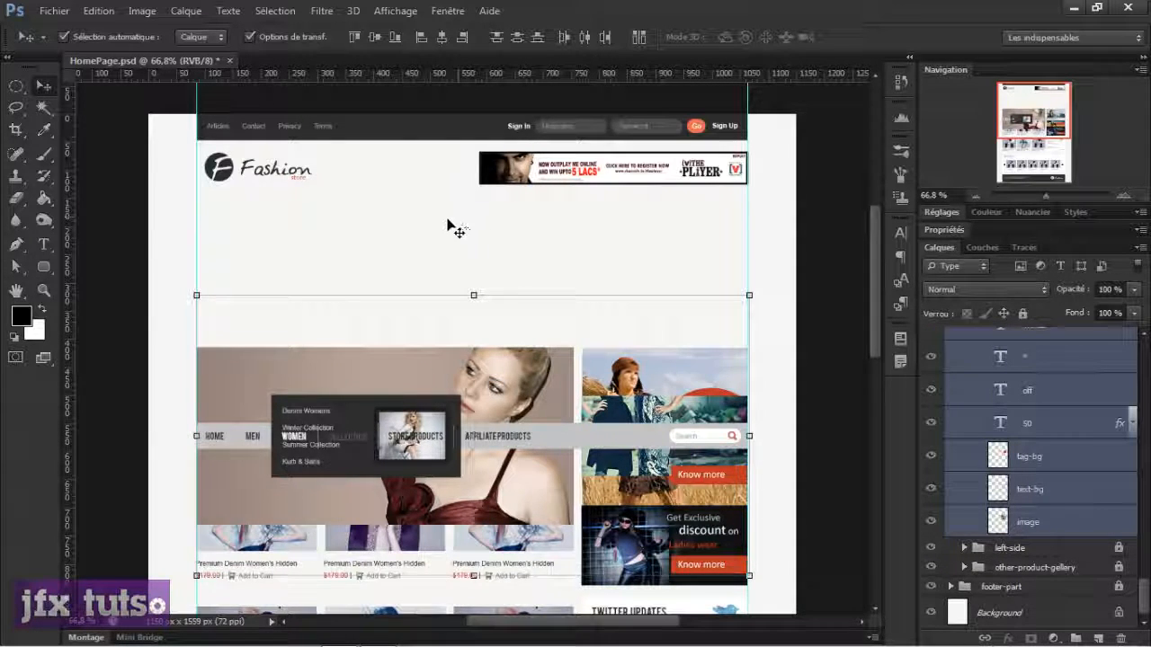
pyautogui.hotkey('ctrl', 'z')
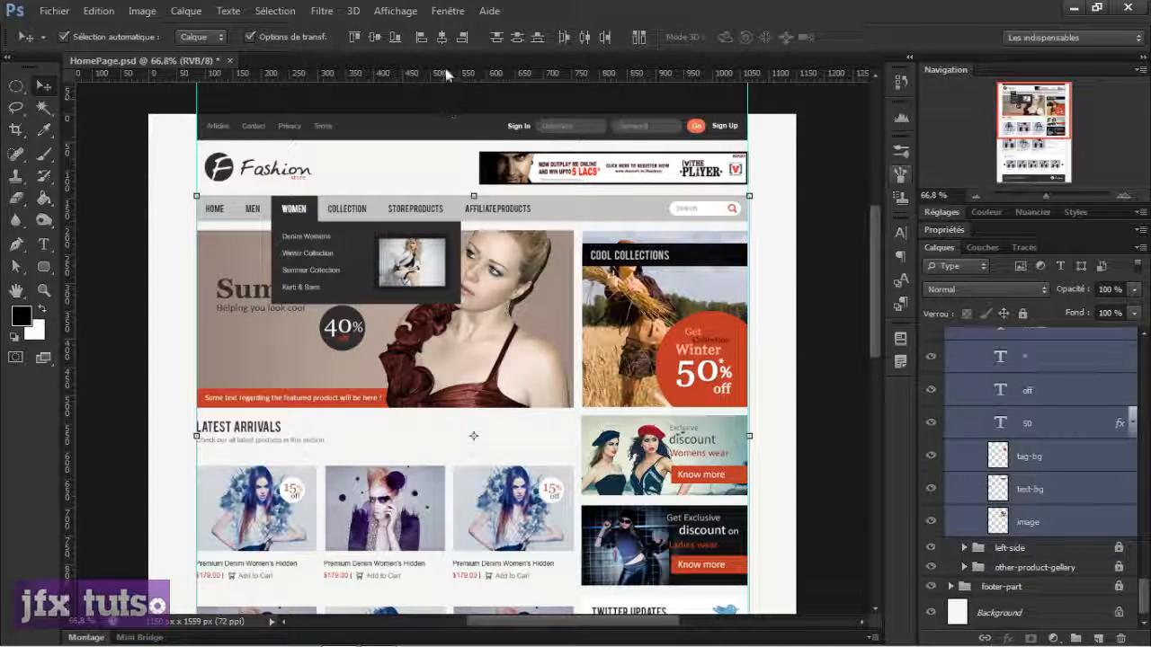
# Step: Align the selected layers on their horizontal centres, inspect the page, and undo the alignment
pyautogui.click(441, 38)
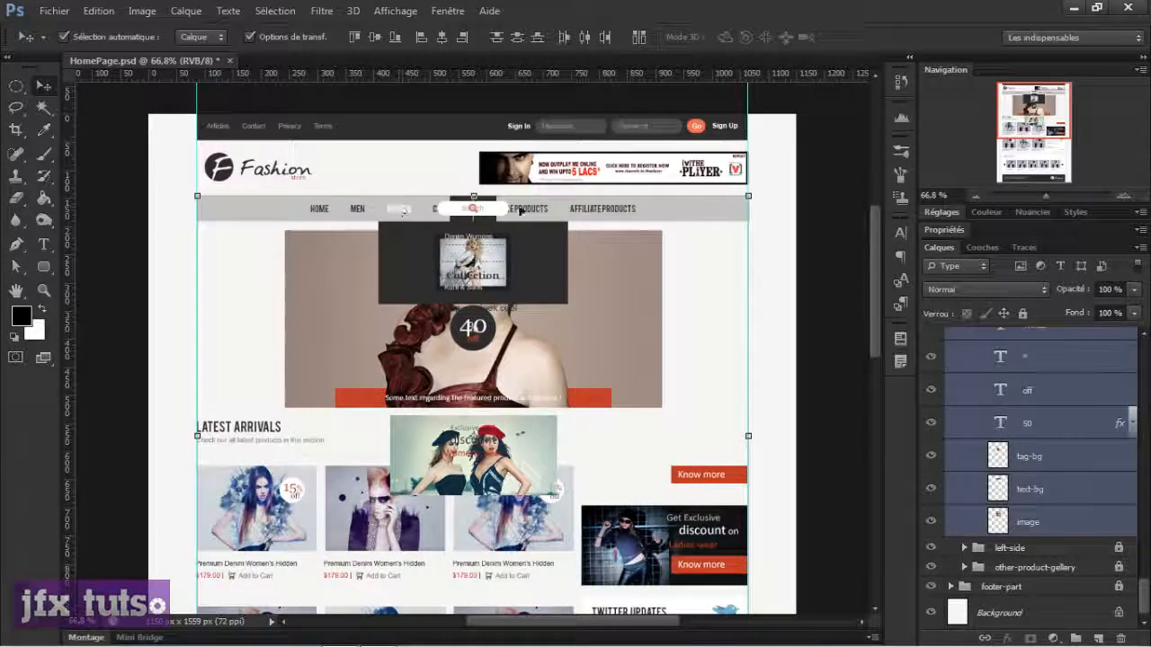
pyautogui.scroll(3, 479, 329)
pyautogui.scroll(-2, 479, 329)
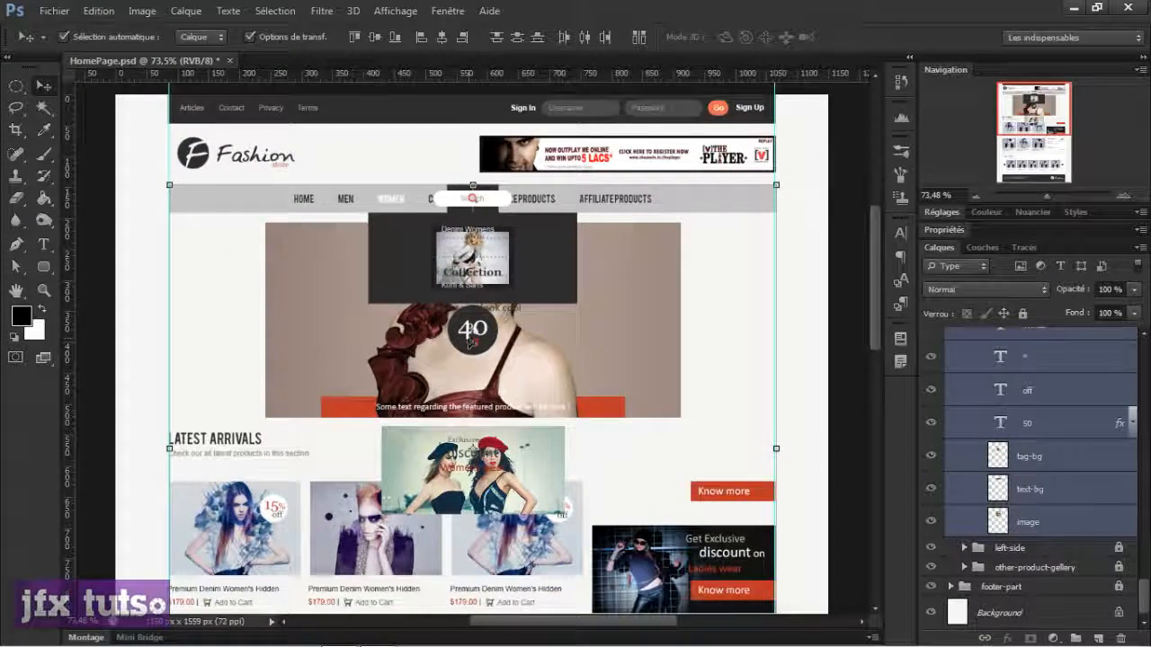
pyautogui.hotkey('ctrl', 'z')
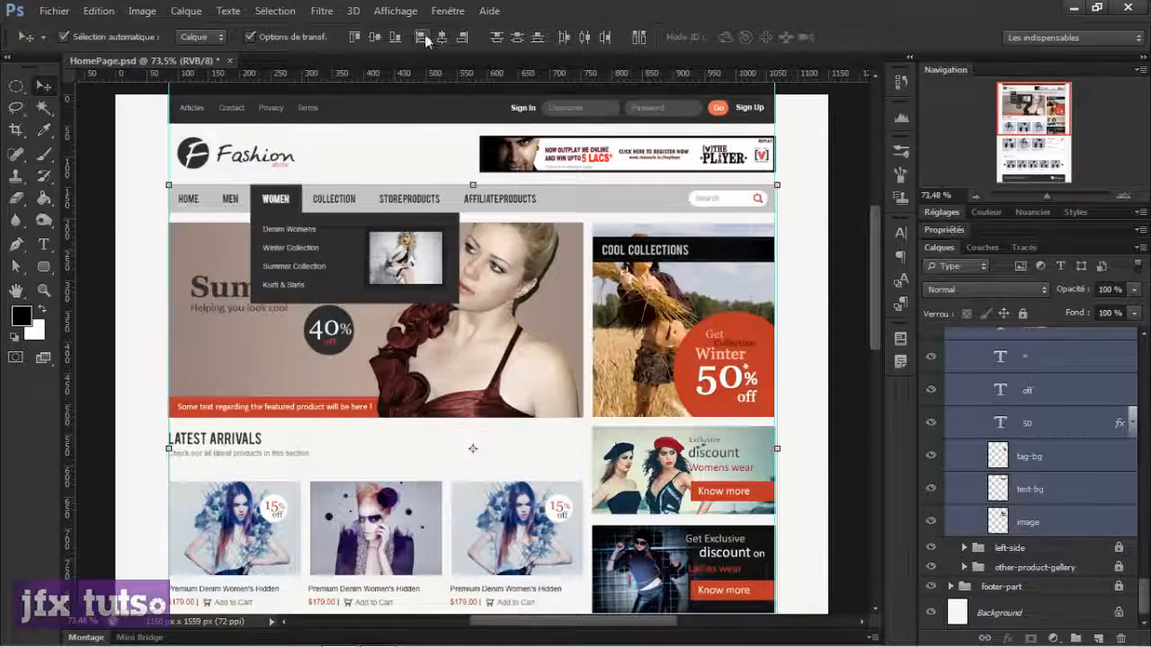
# Step: Distribute the selected layers by their bottom edges, and undo the distribution
pyautogui.click(537, 37)
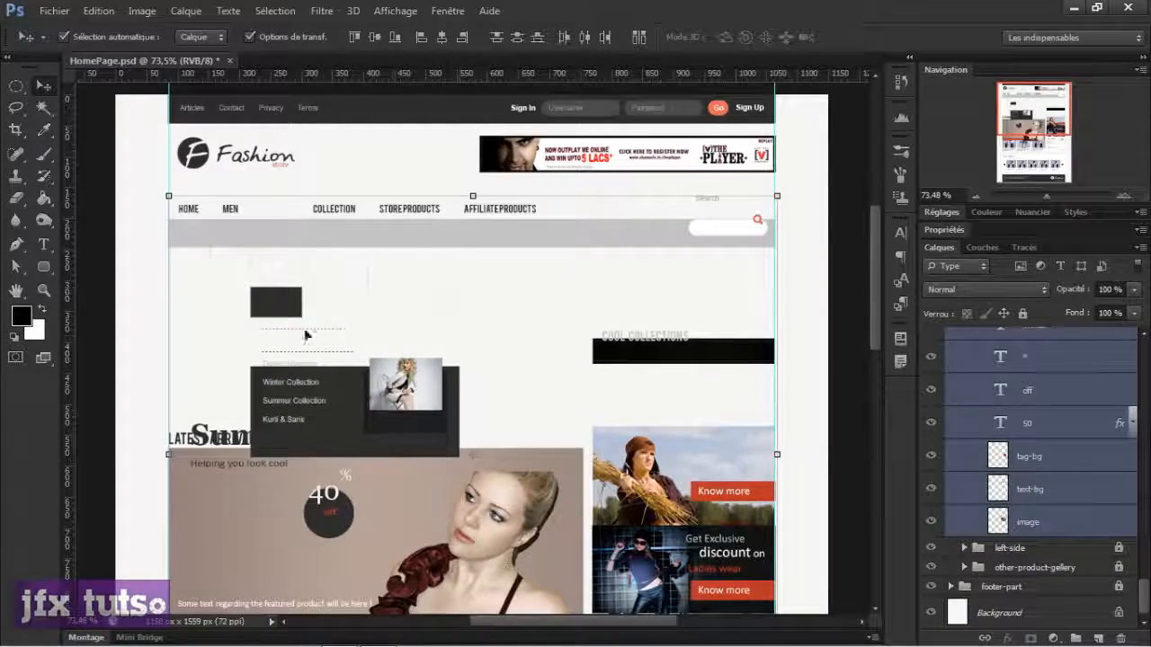
pyautogui.scroll(-3, 623, 368)
pyautogui.hotkey('ctrl', 'z')
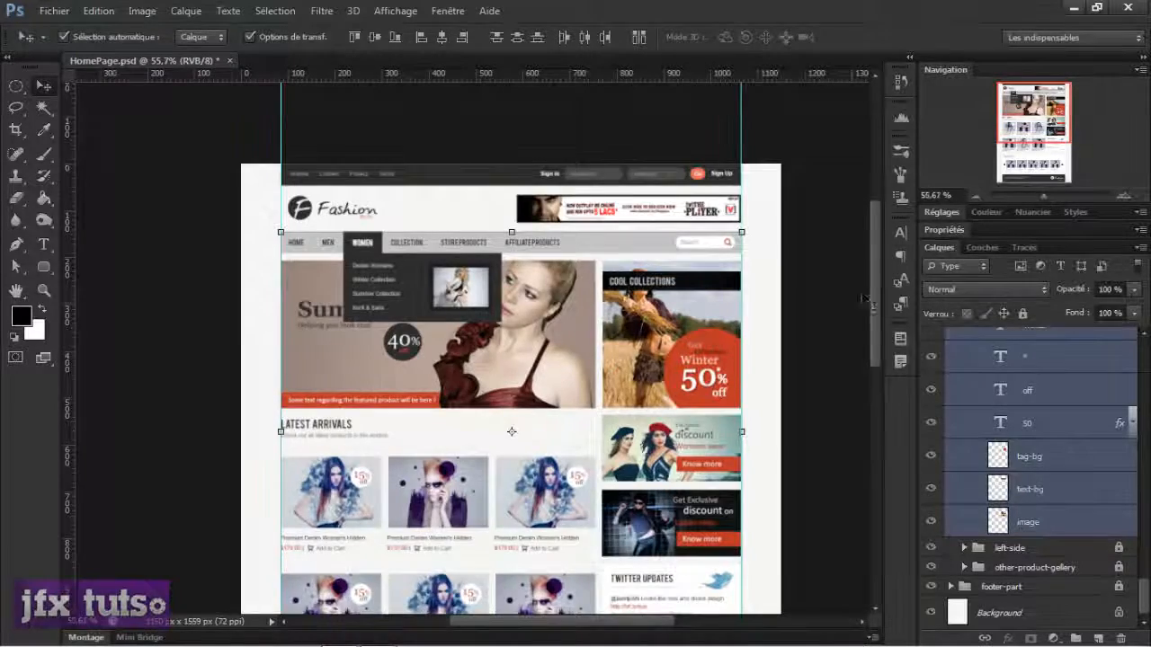
pyautogui.scroll(-3, 854, 310)
pyautogui.scroll(4, 855, 310)
pyautogui.scroll(2, 854, 310)
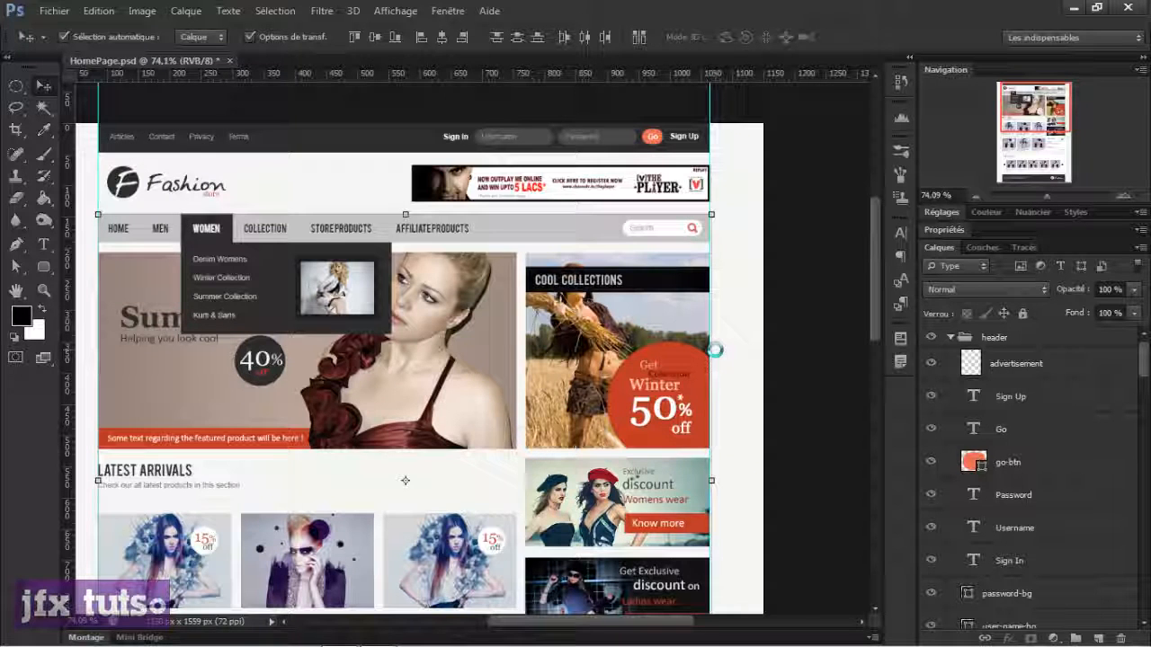
# Step: Create a new 1280 x 720 pixel RGB document at 720 pixels per inch and try to move its locked background layer
pyautogui.hotkey('ctrl', 'n')
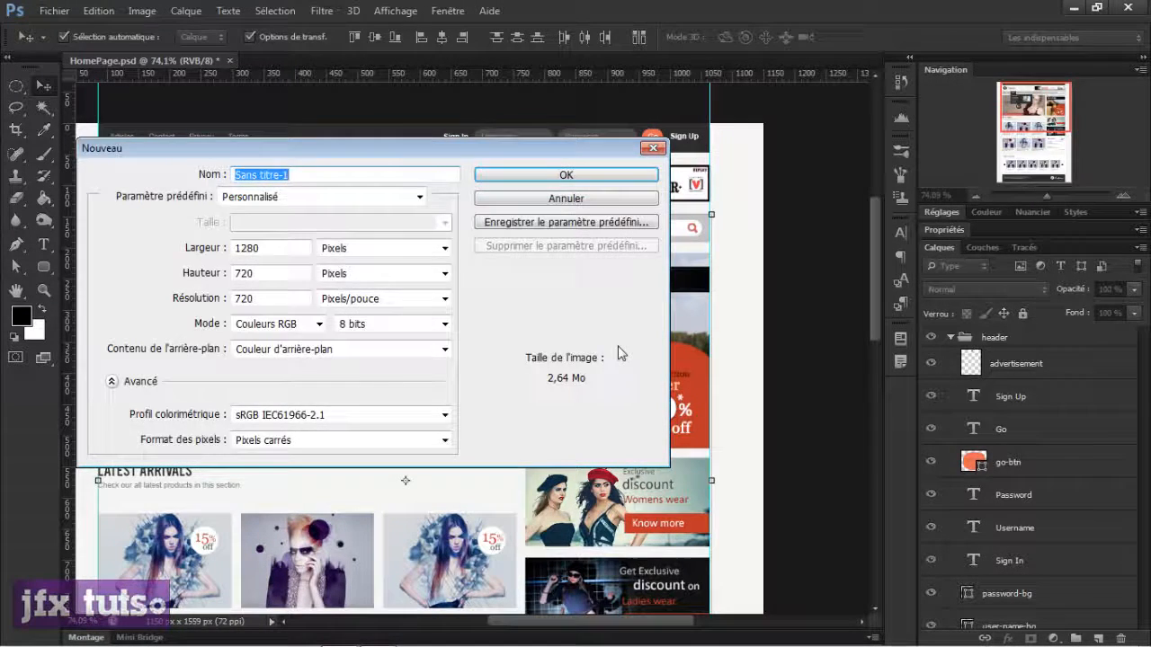
pyautogui.press('Return')
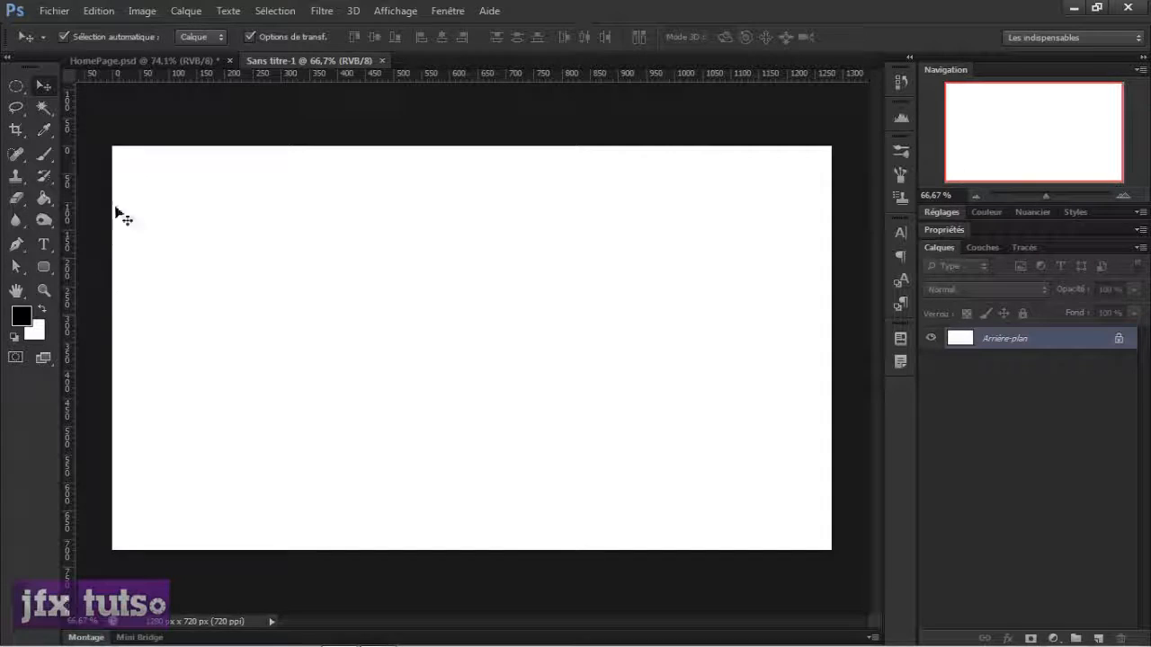
pyautogui.moveTo(521, 246); pyautogui.dragTo(490, 342)
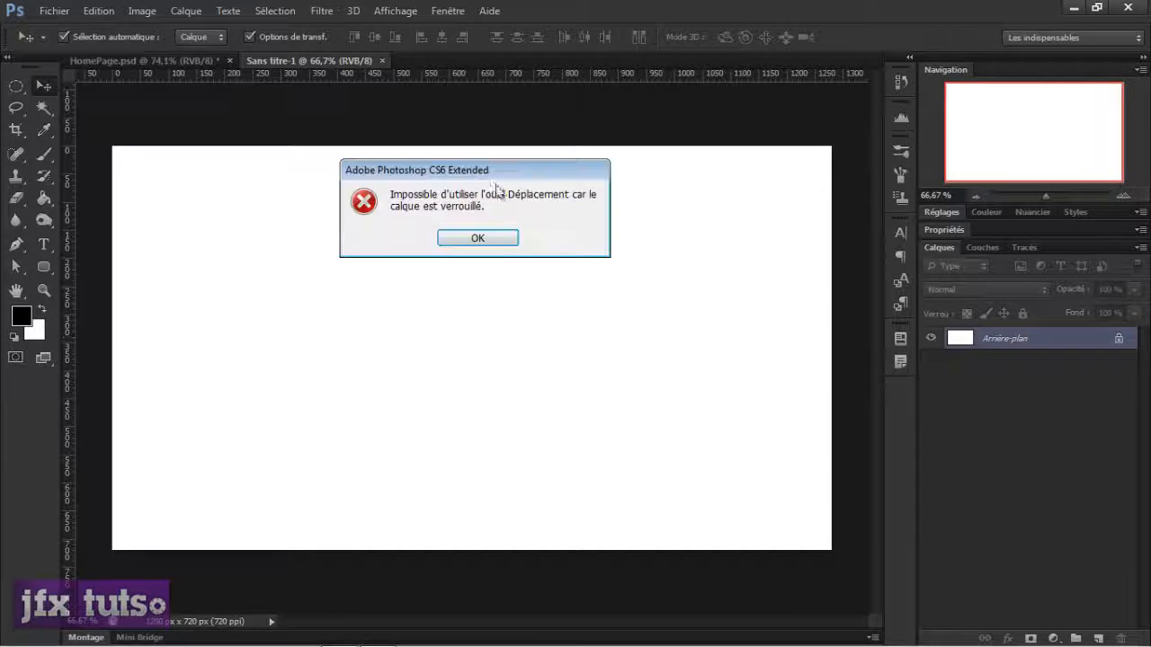
pyautogui.click(477, 238)
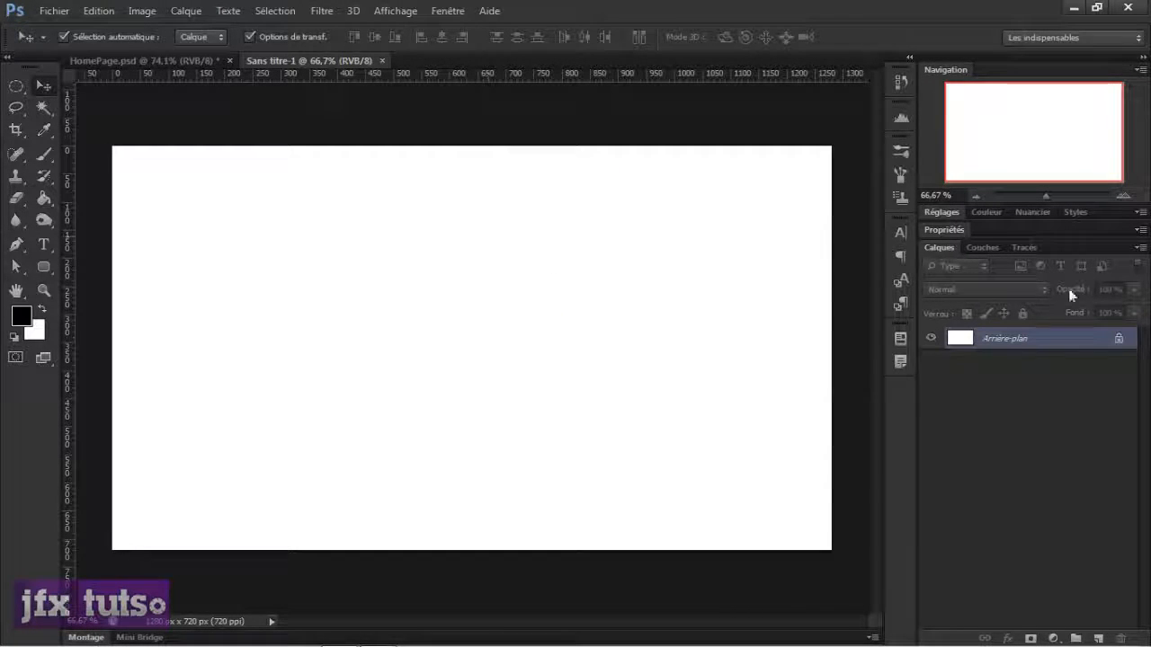
# Step: Convert the locked background into a regular layer named "test"
pyautogui.doubleClick(1100, 347)
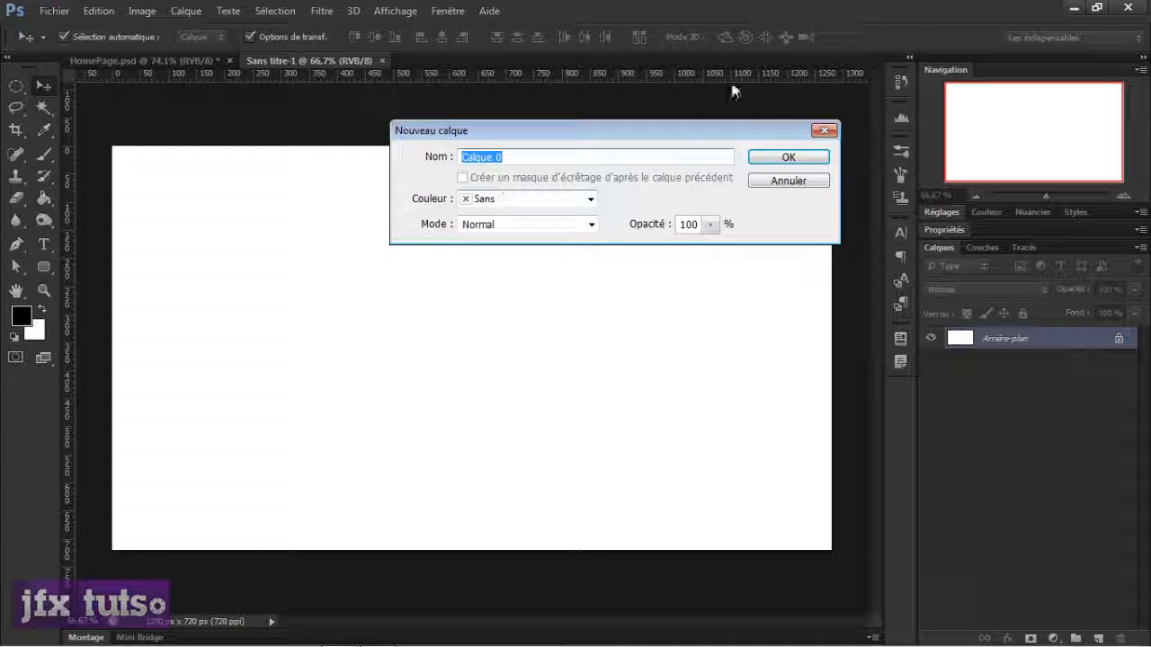
pyautogui.write('tes')
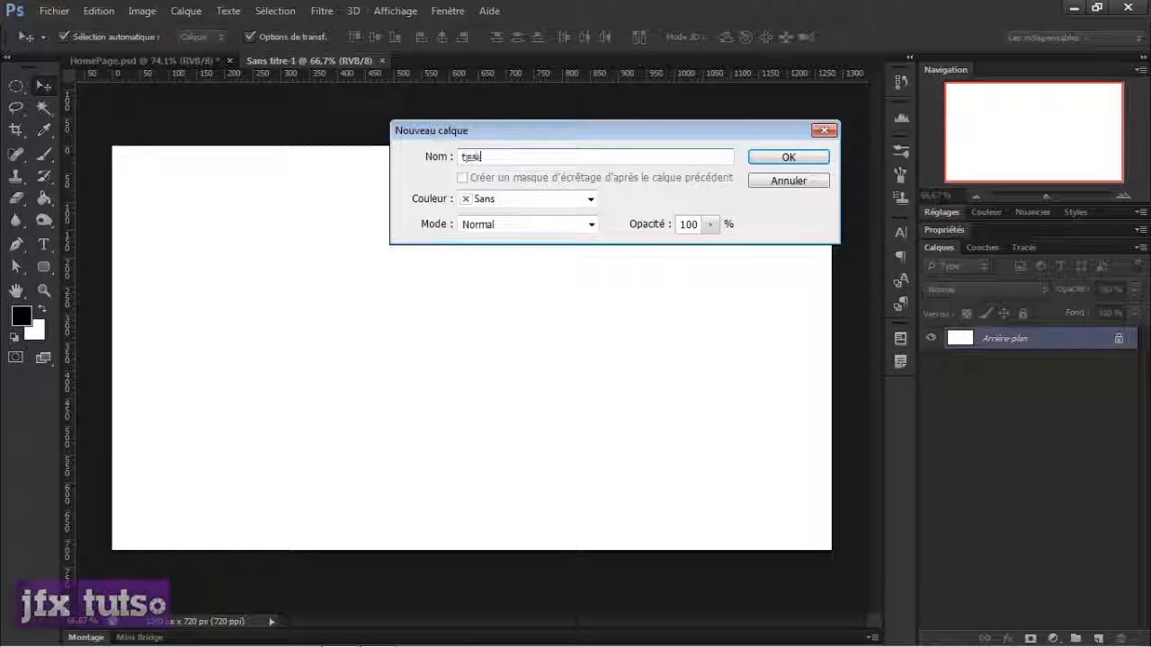
pyautogui.write('t')
pyautogui.press('Return')
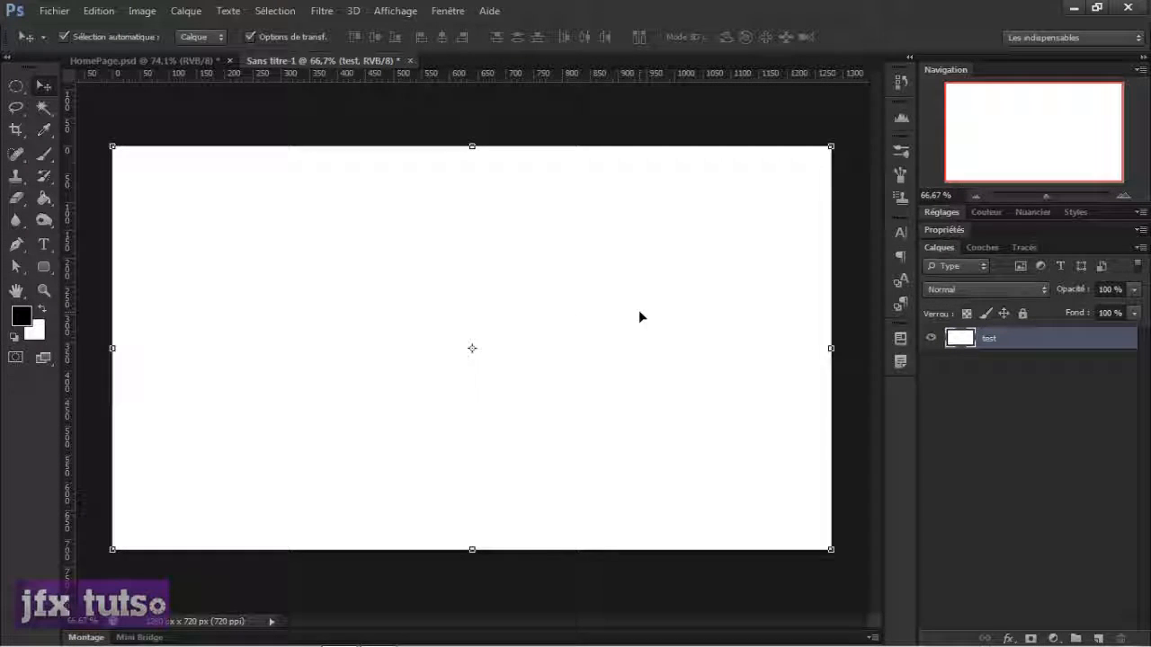
# Step: Return to the HomePage.psd document and turn off the Move tool's automatic selection
pyautogui.click(143, 63)
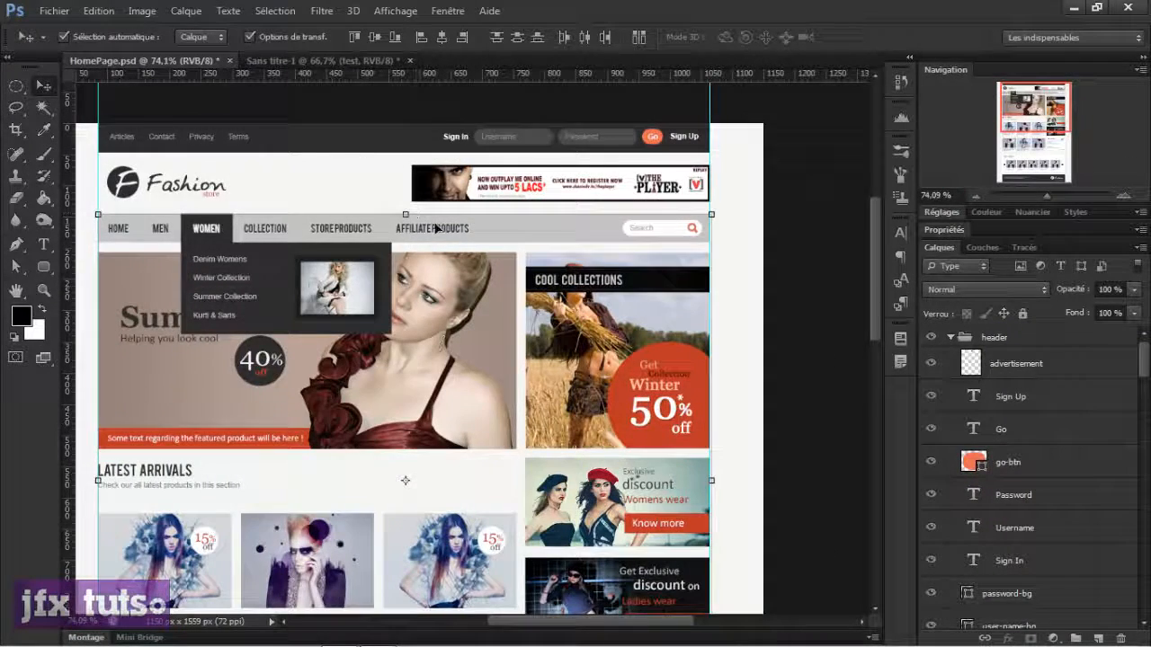
pyautogui.scroll(-3, 437, 228)
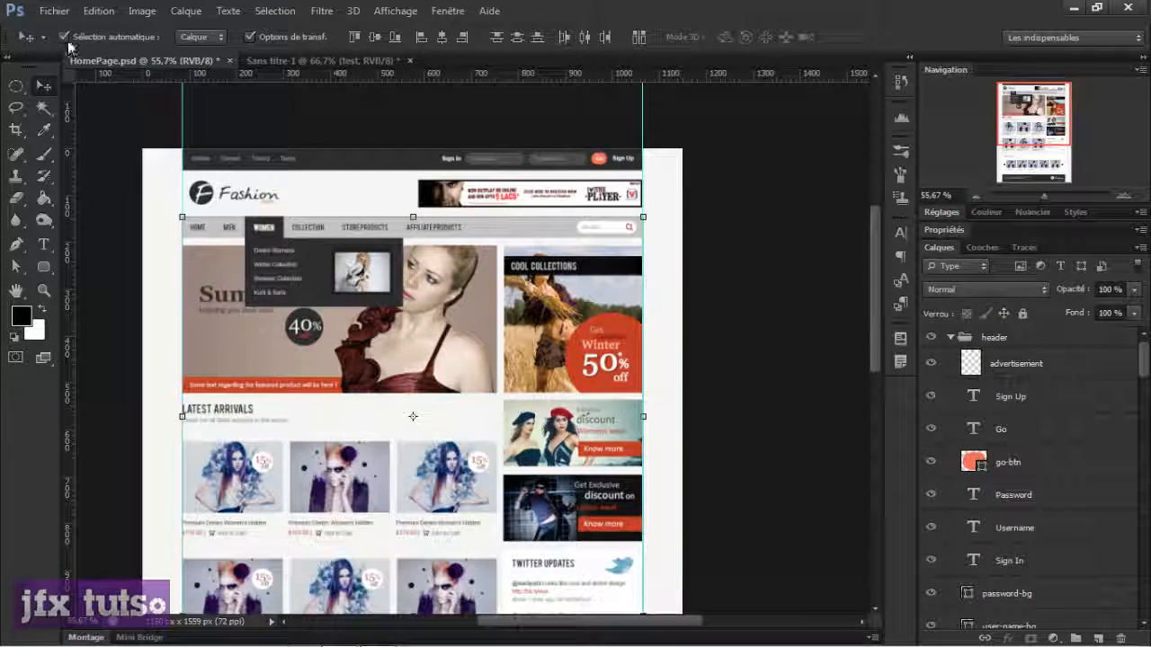
pyautogui.click(65, 36)
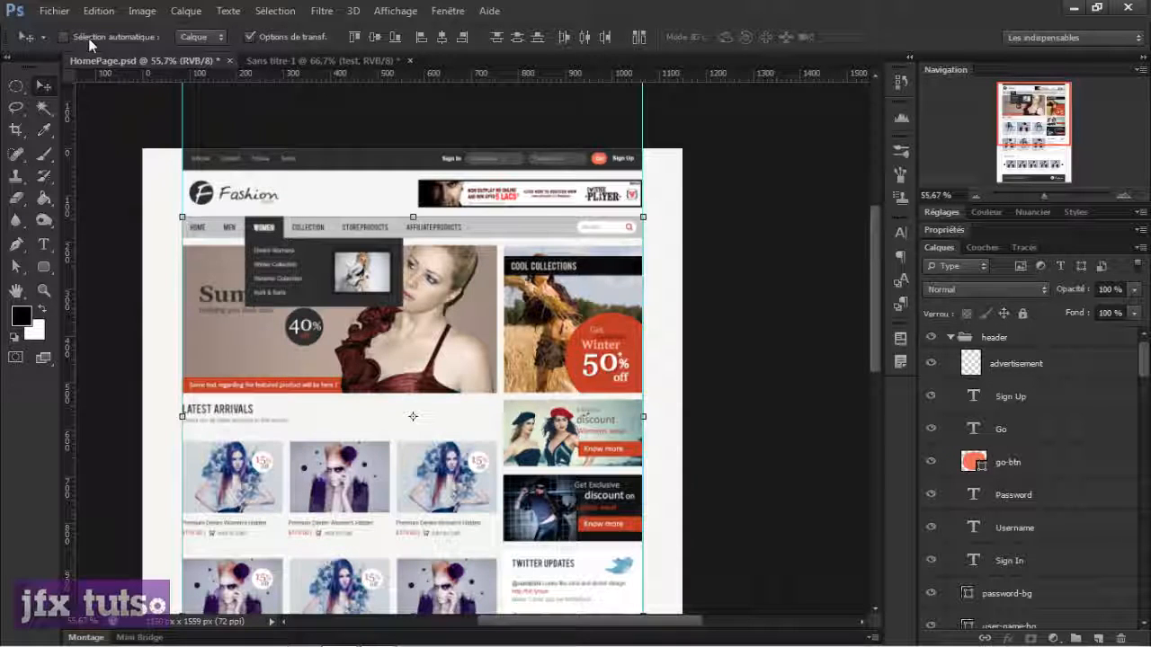
# Step: Pick the dark top strip on the canvas with automatic layer selection, and switch automatic selection off again
pyautogui.click(65, 36)
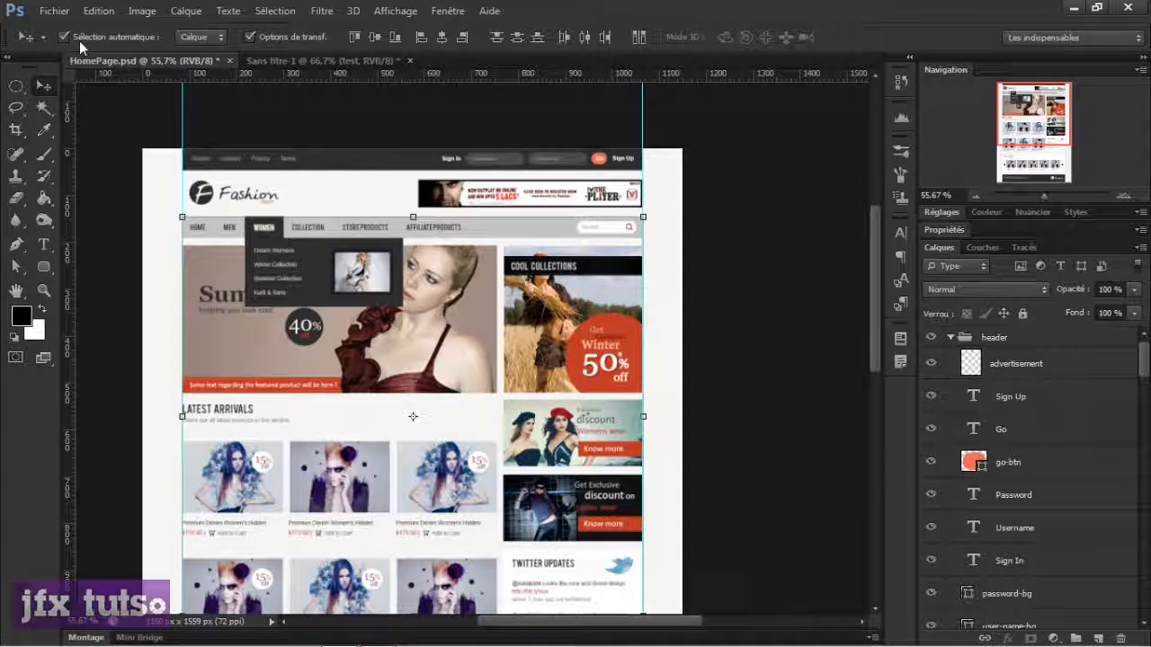
pyautogui.click(389, 171)
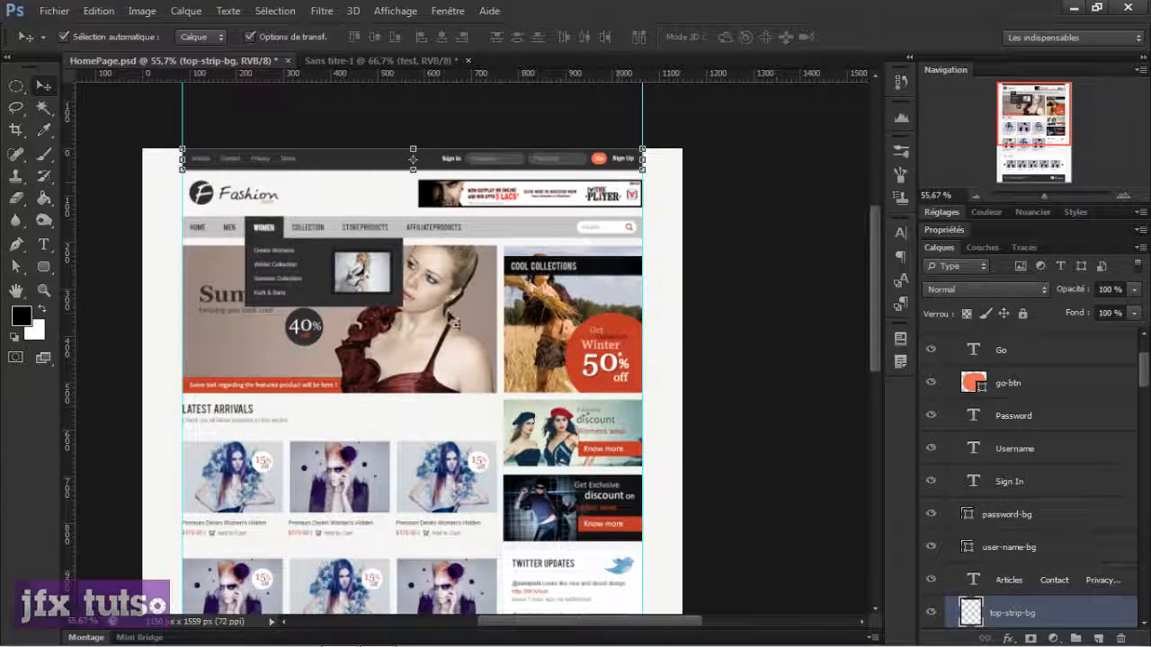
pyautogui.click(65, 36)
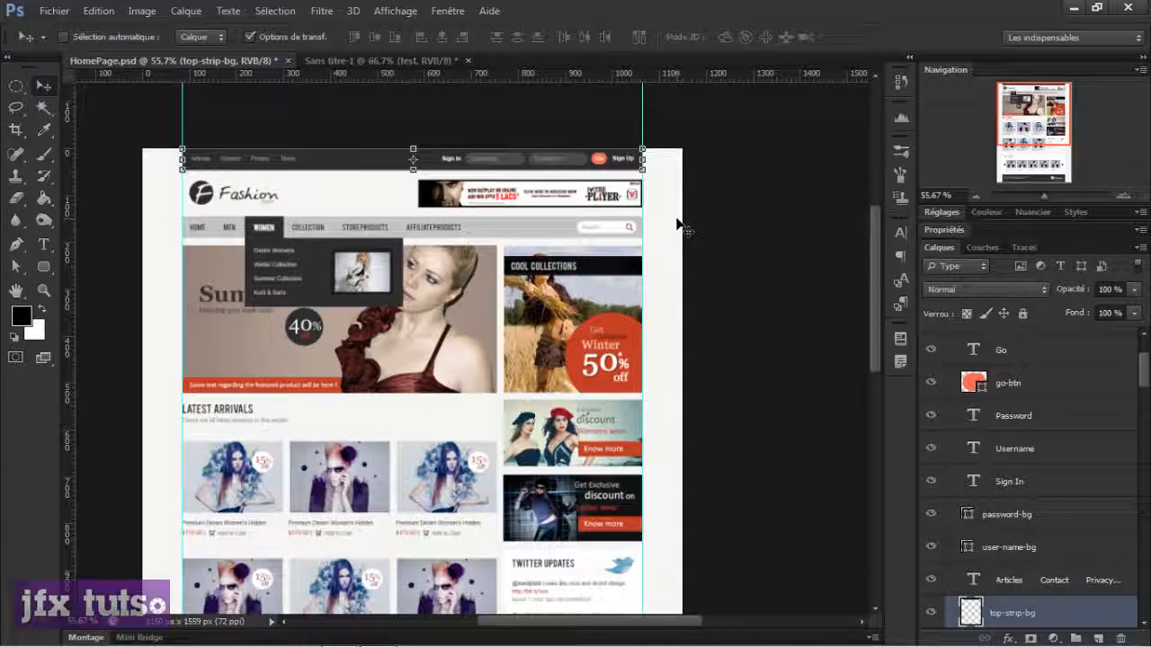
# Step: Select the Go, Username and Sign In text layers one at a time from the layer list
pyautogui.scroll(-3, 709, 238)
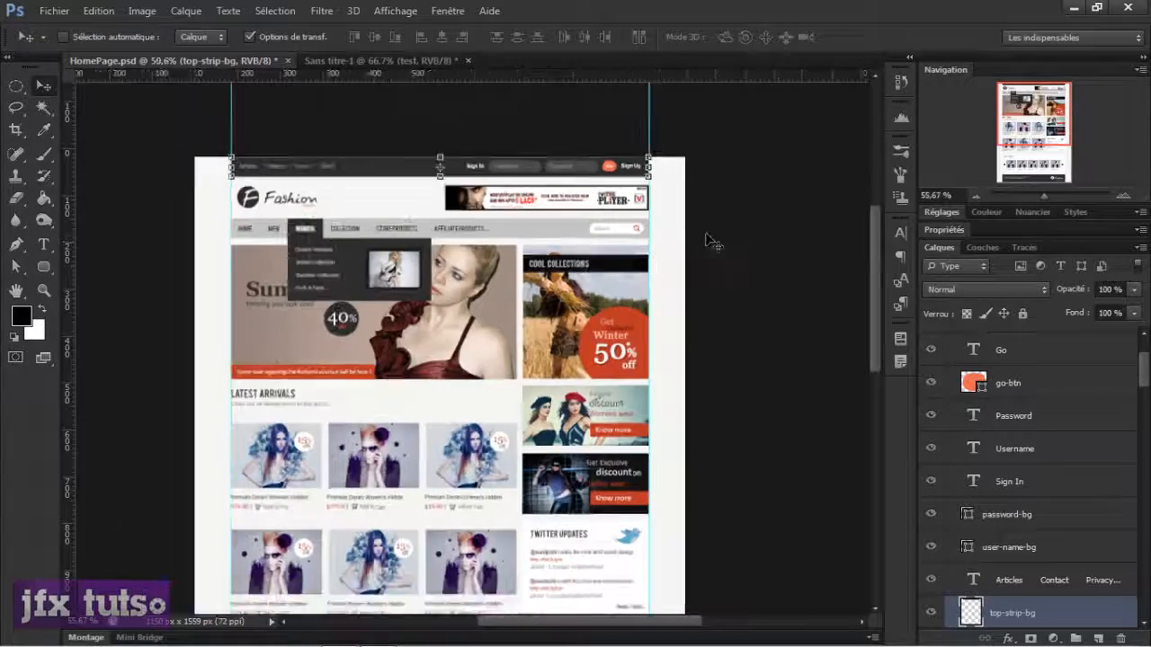
pyautogui.scroll(7, 681, 251)
pyautogui.scroll(2, 681, 253)
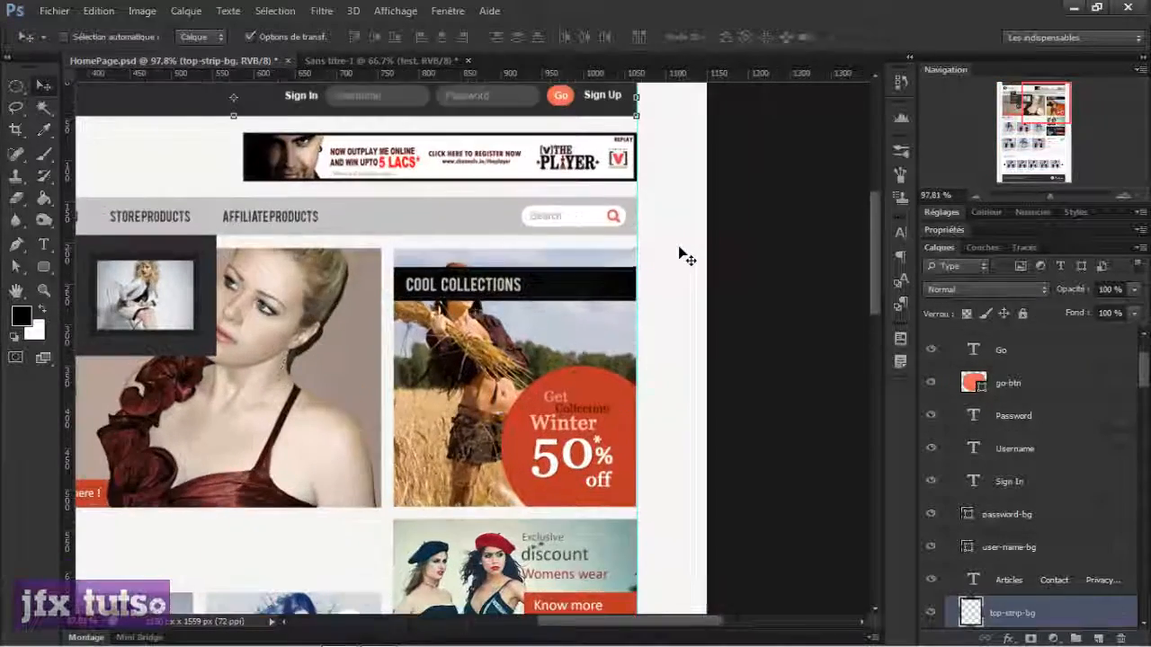
pyautogui.scroll(-2, 680, 254)
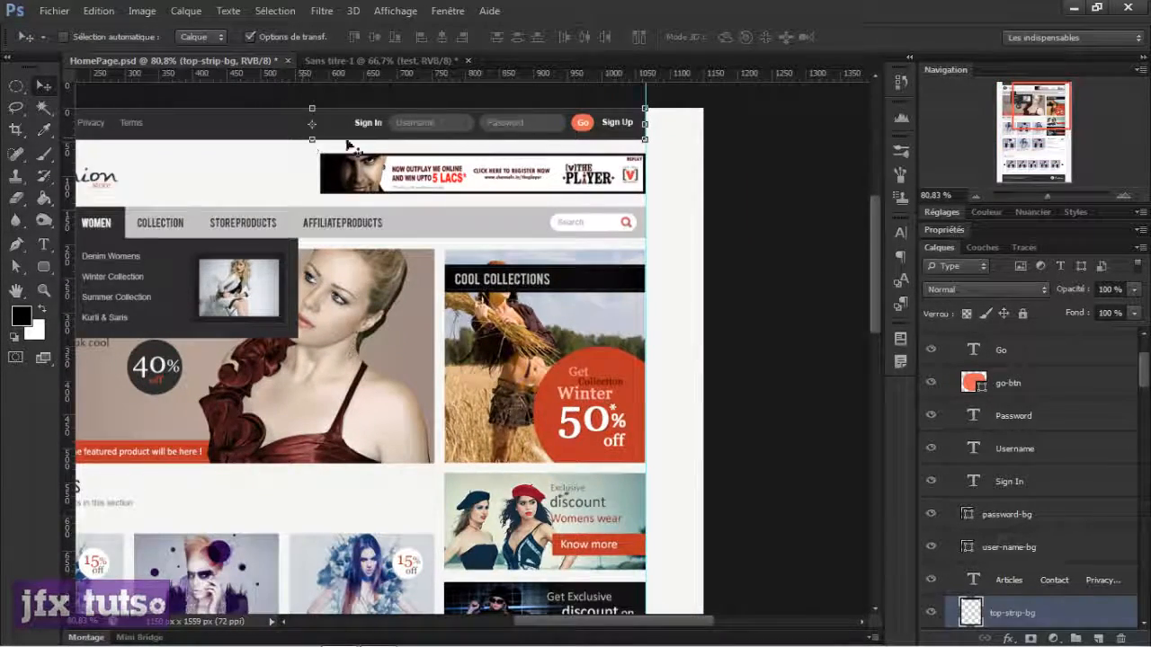
pyautogui.click(1025, 446)
pyautogui.click(1029, 349)
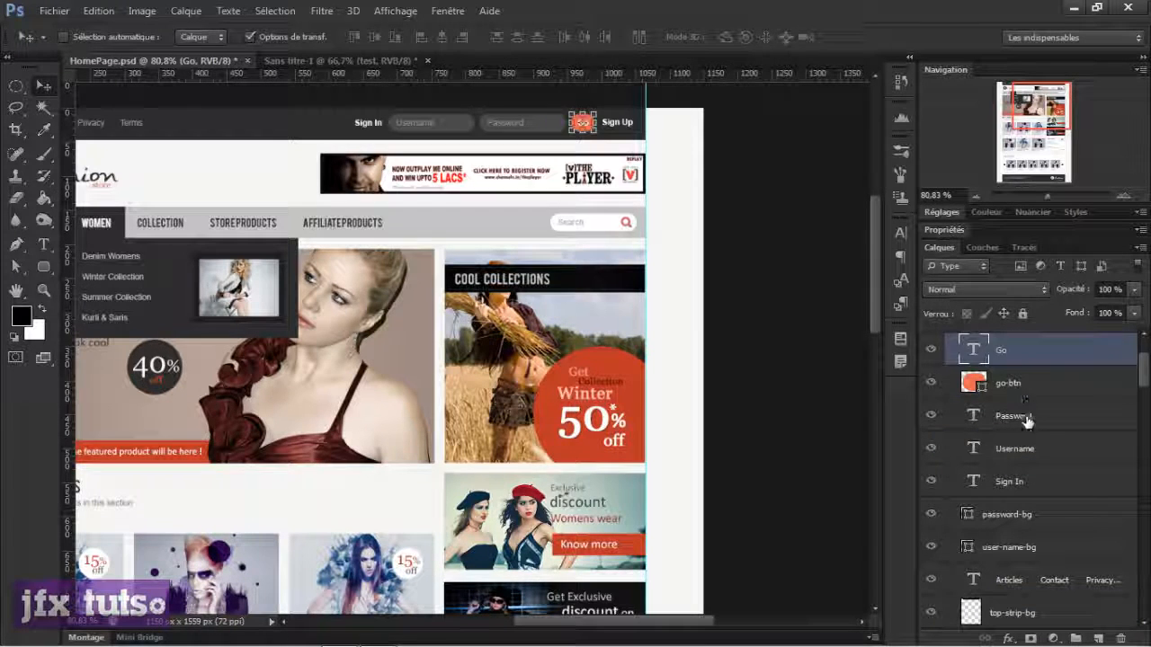
pyautogui.click(1014, 447)
pyautogui.click(1025, 481)
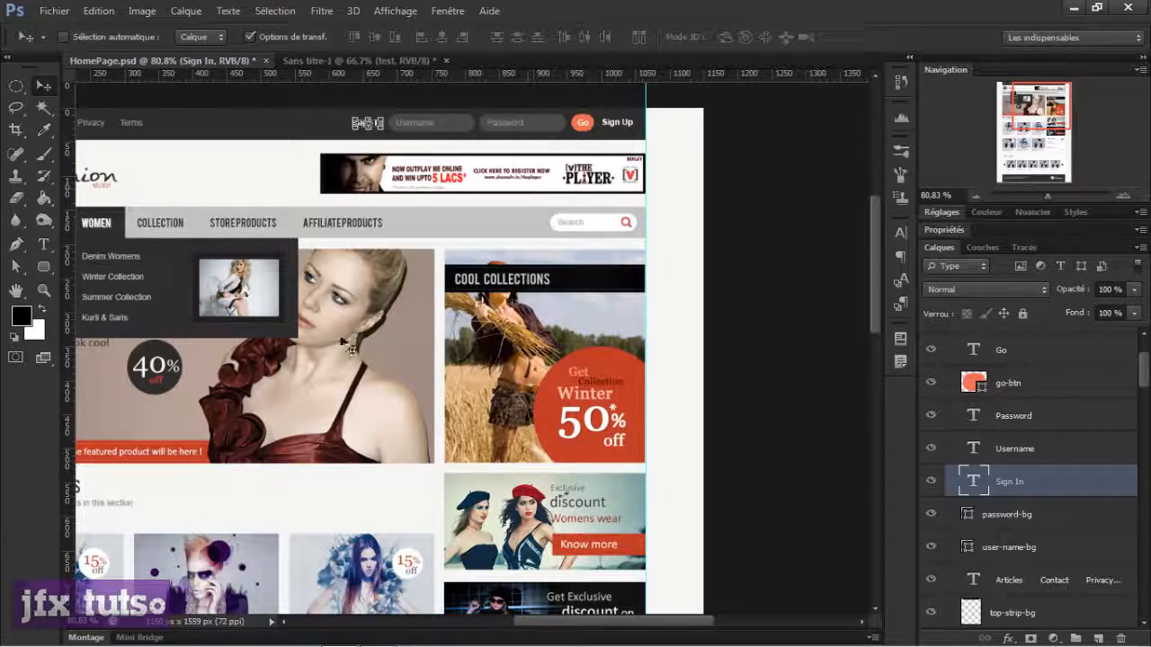
# Step: Select the header group and add a Curves adjustment layer inside it
pyautogui.scroll(-2, 493, 334)
pyautogui.scroll(-1, 492, 334)
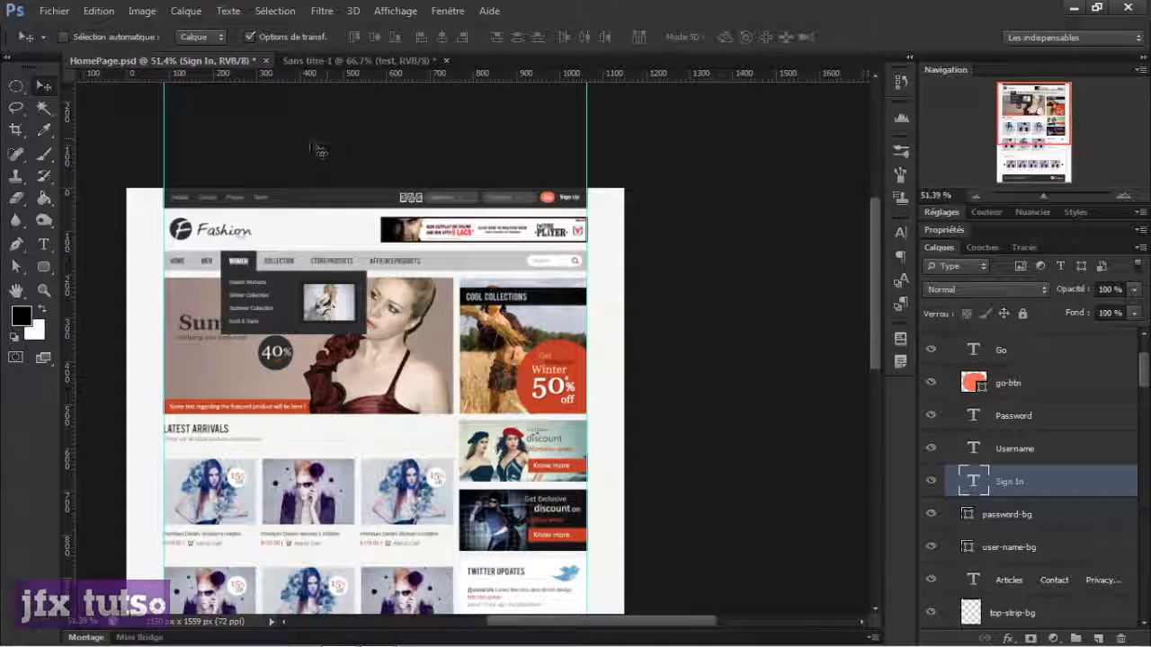
pyautogui.moveTo(1146, 371); pyautogui.dragTo(1146, 341)
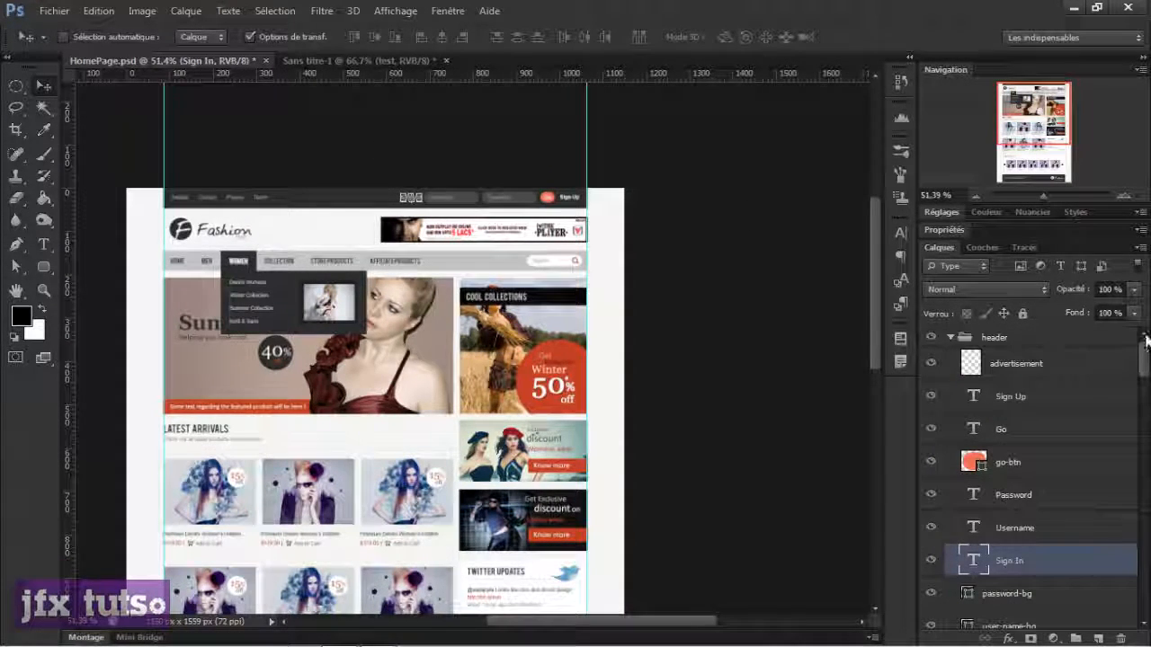
pyautogui.click(966, 341)
pyautogui.click(1052, 639)
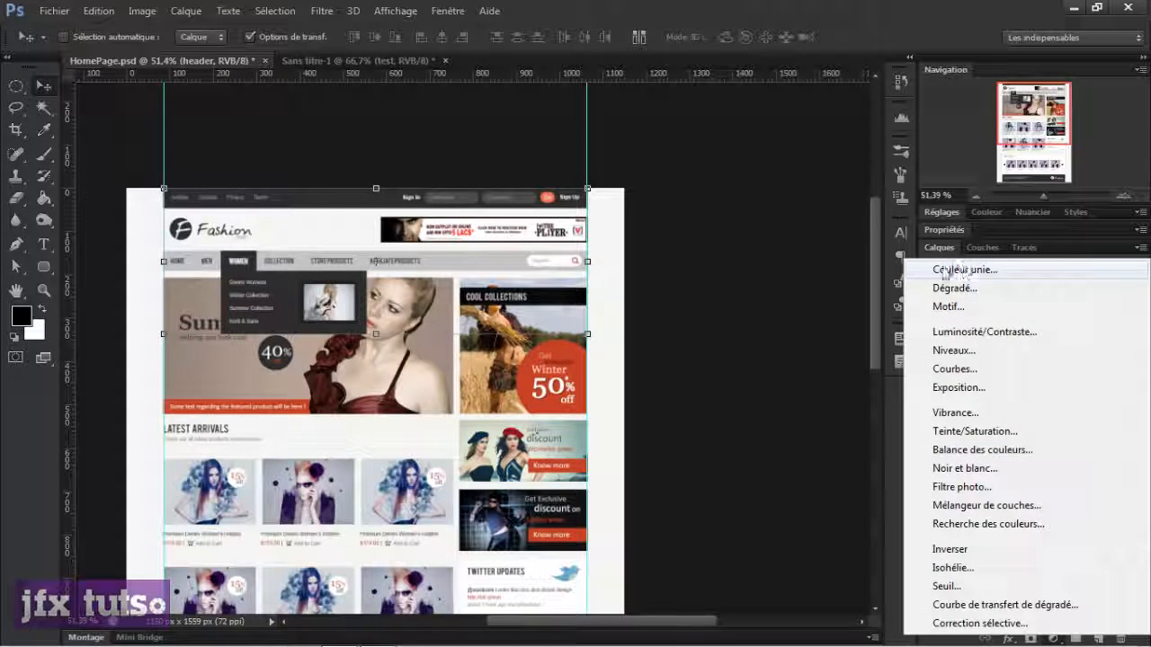
pyautogui.click(952, 369)
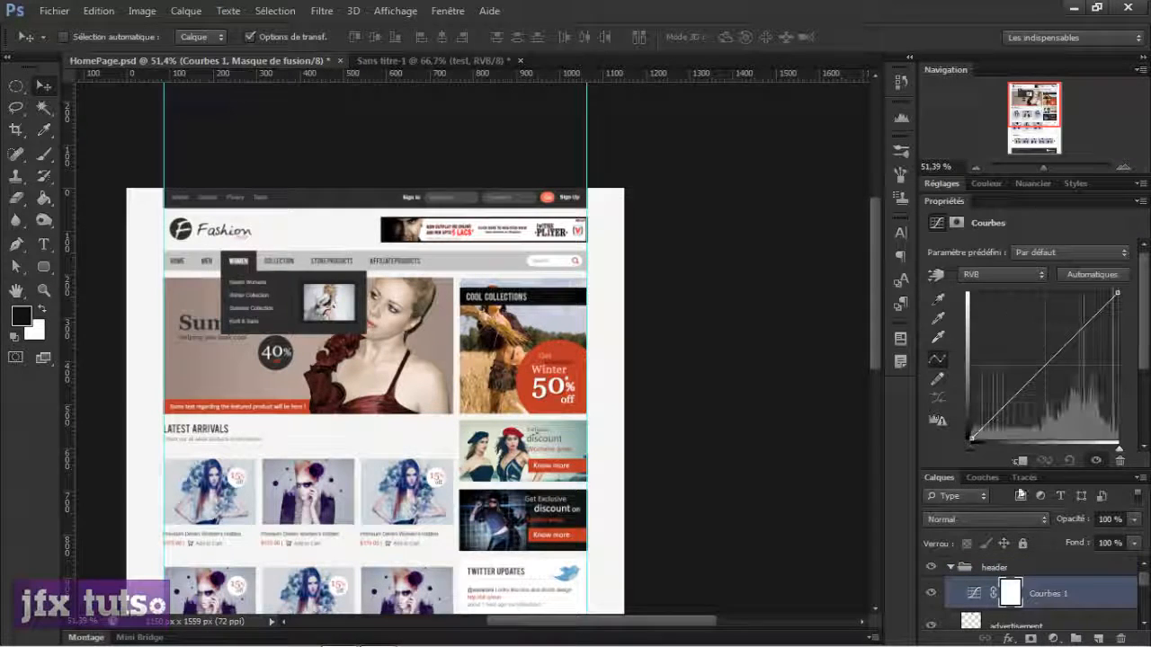
# Step: Shape the RGB curve with a lowered point in the shadows and a second point in the highlights
pyautogui.moveTo(1028, 381); pyautogui.dragTo(1033, 399)
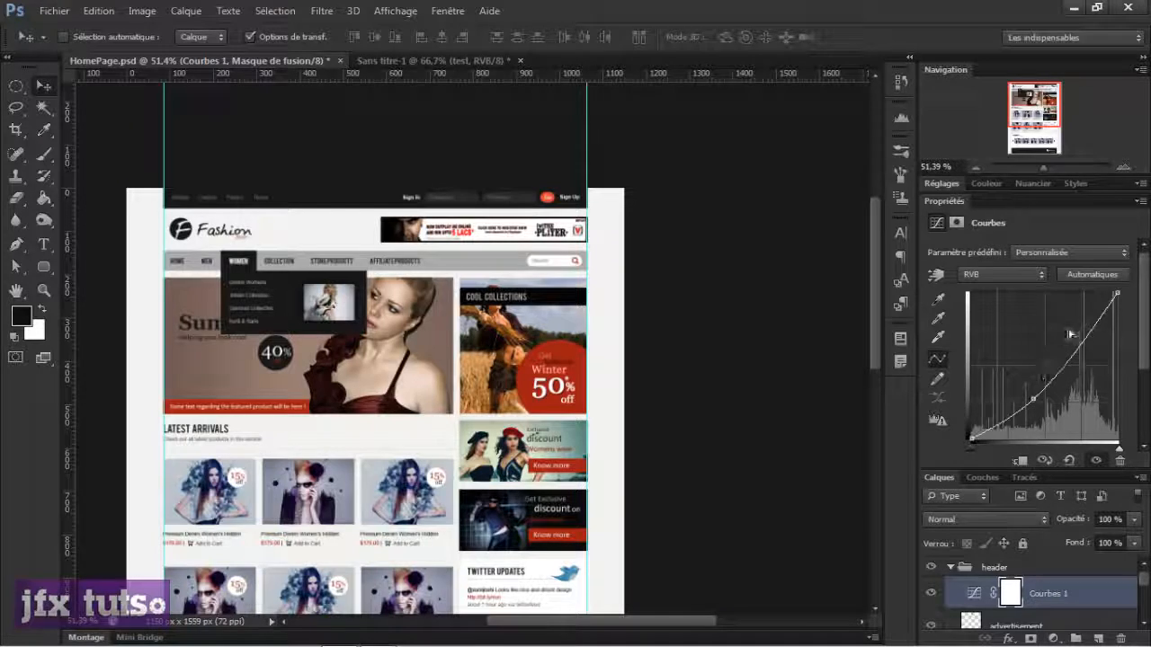
pyautogui.moveTo(1075, 336); pyautogui.dragTo(1078, 336)
pyautogui.moveTo(1033, 399); pyautogui.dragTo(1025, 398)
# Step: Turn automatic layer selection on, collapse the curve settings, and select the woman's photo in the main banner
pyautogui.click(65, 37)
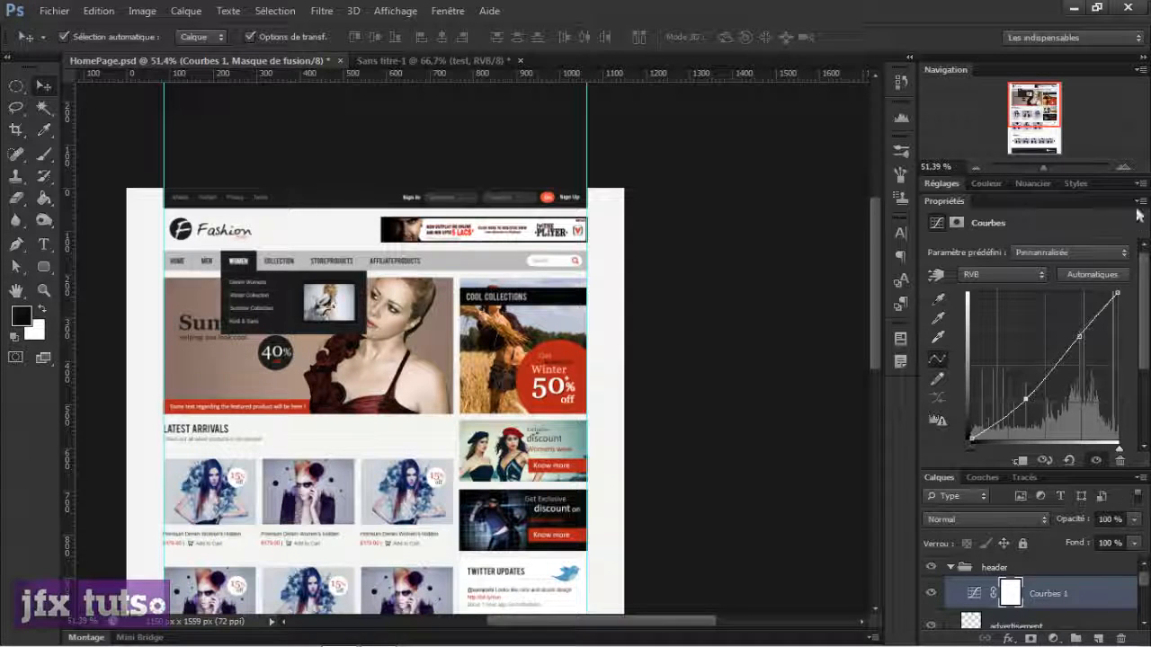
pyautogui.doubleClick(953, 201)
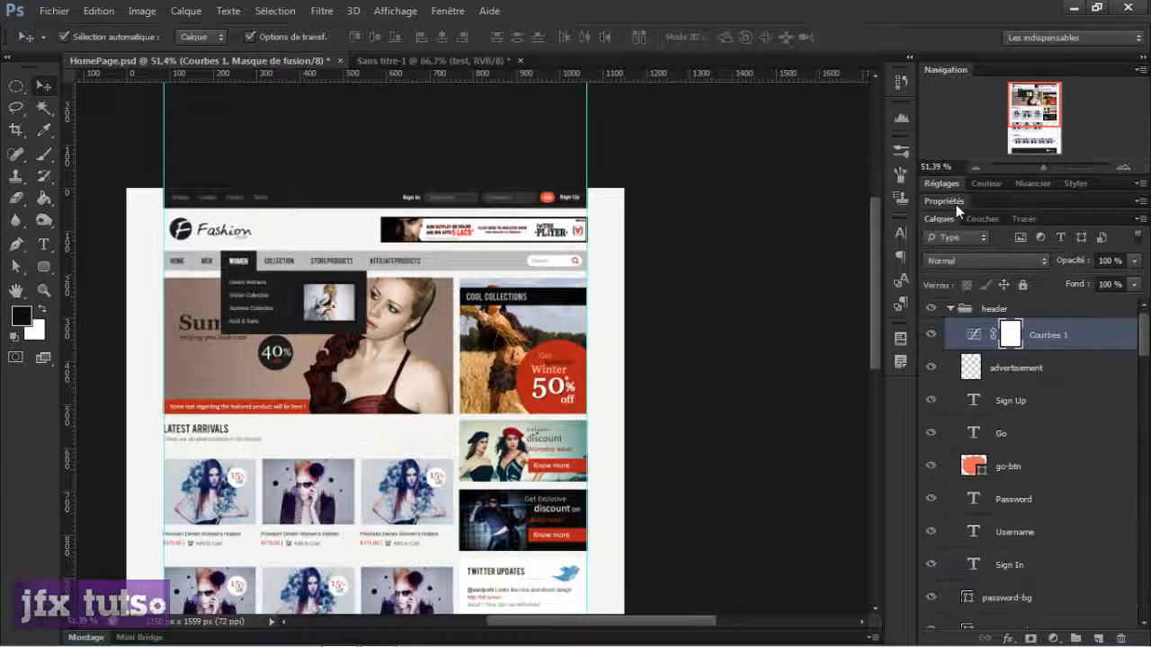
pyautogui.click(773, 352)
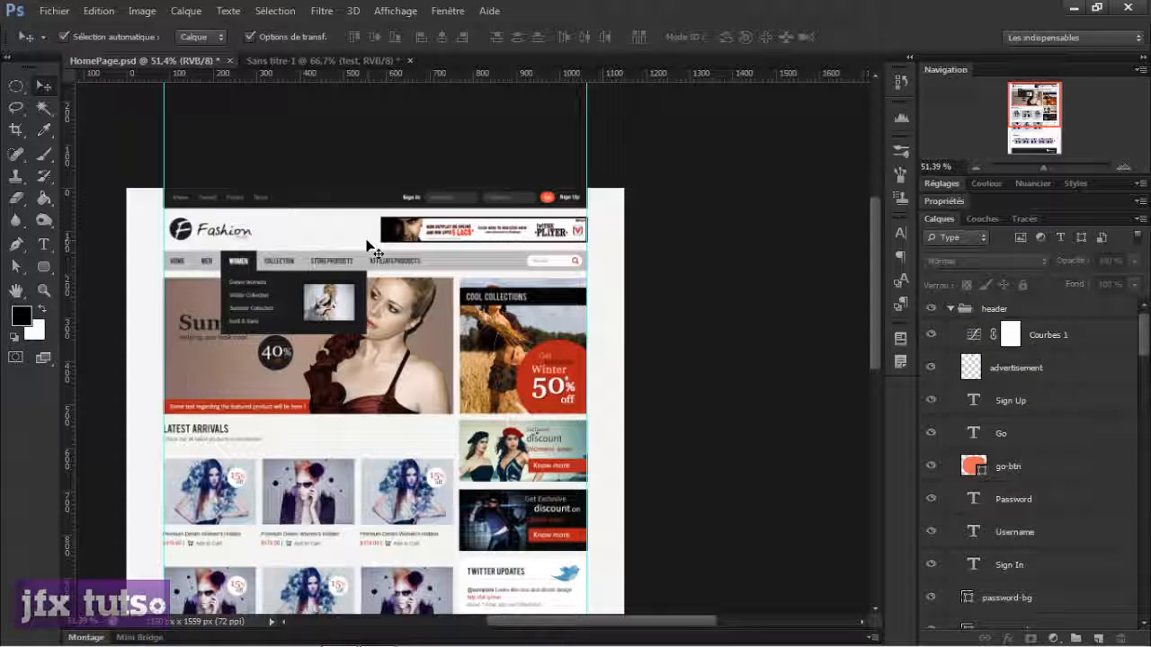
pyautogui.click(365, 388)
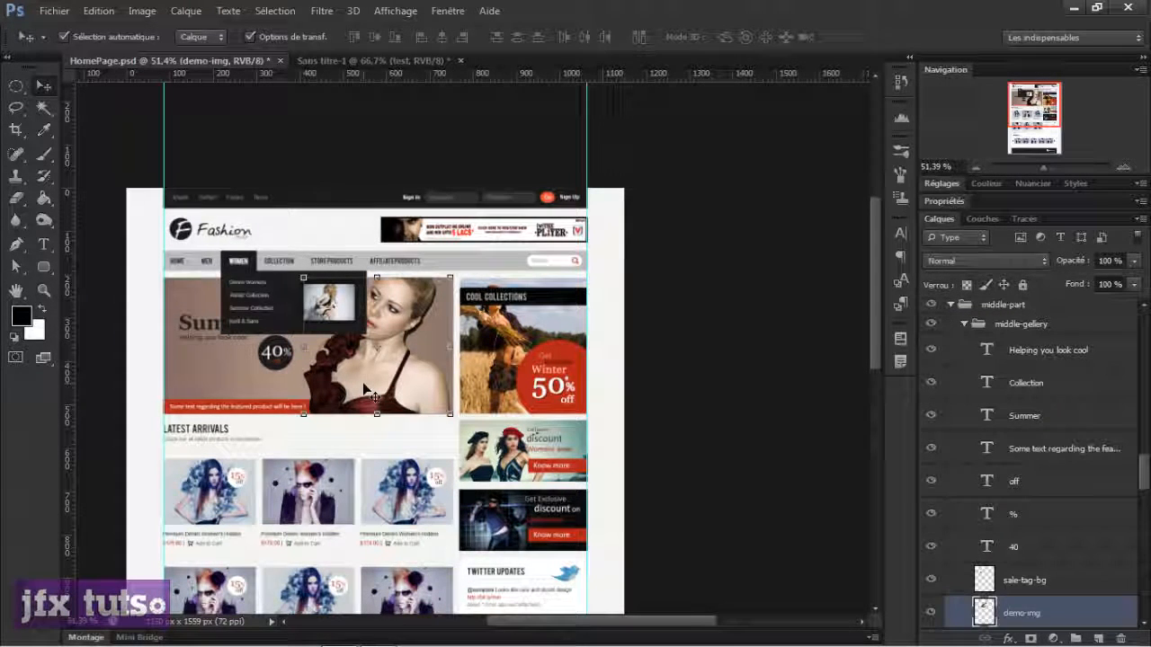
pyautogui.hotkey('ctrl', 't')
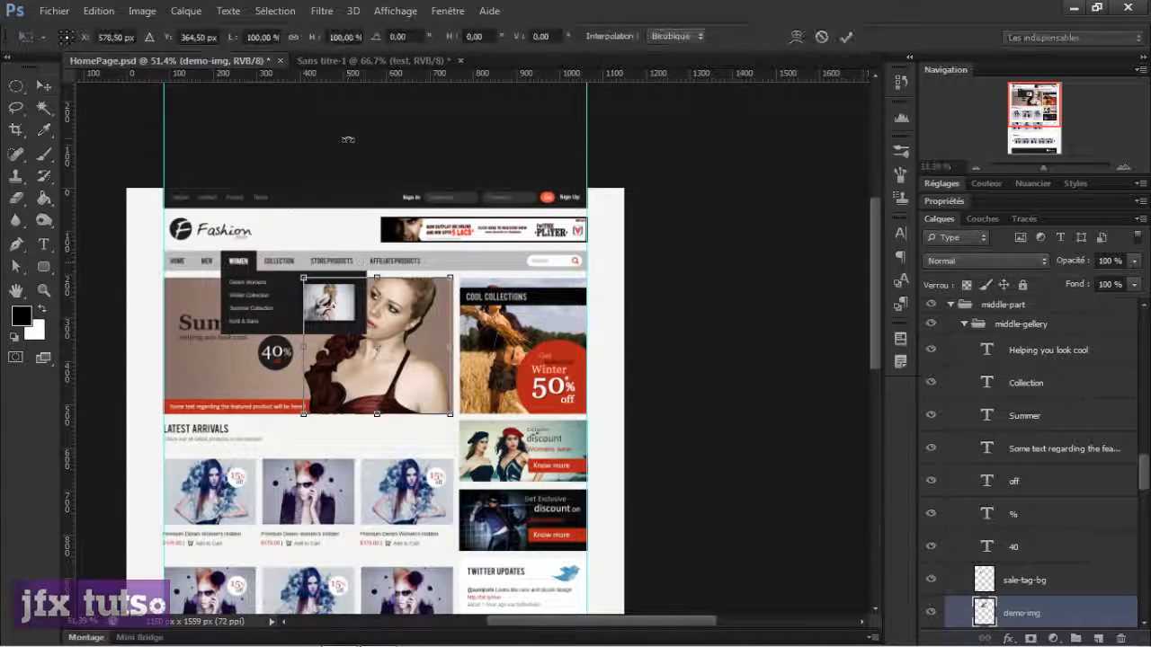
pyautogui.moveTo(1142, 463); pyautogui.dragTo(1142, 322)
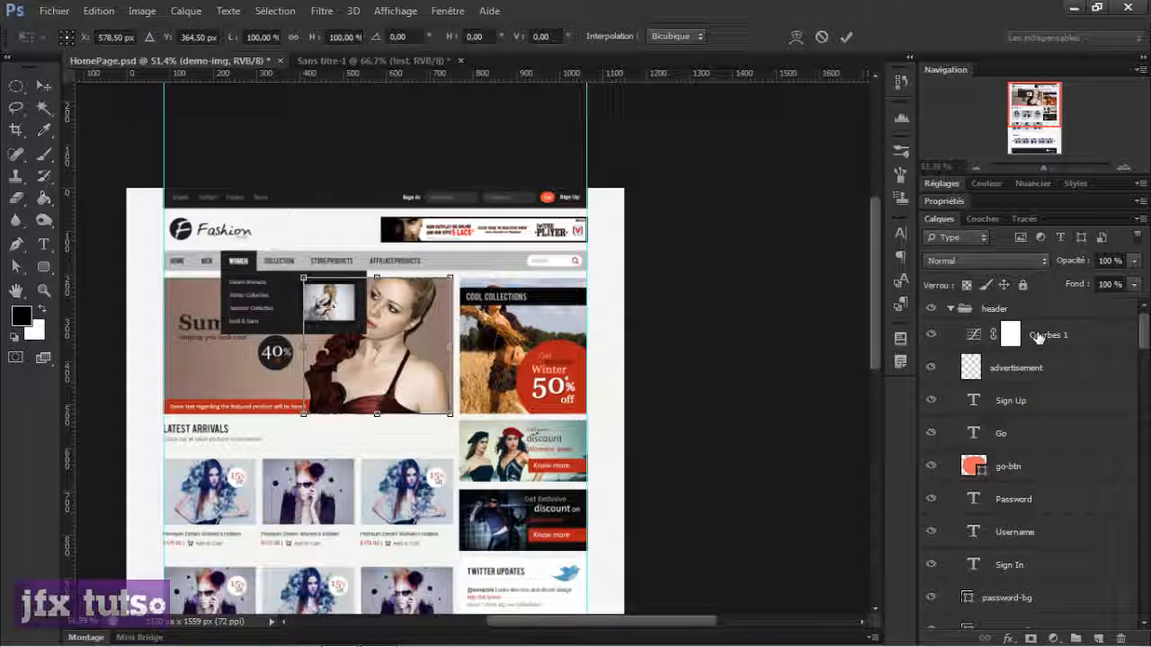
pyautogui.click(822, 37)
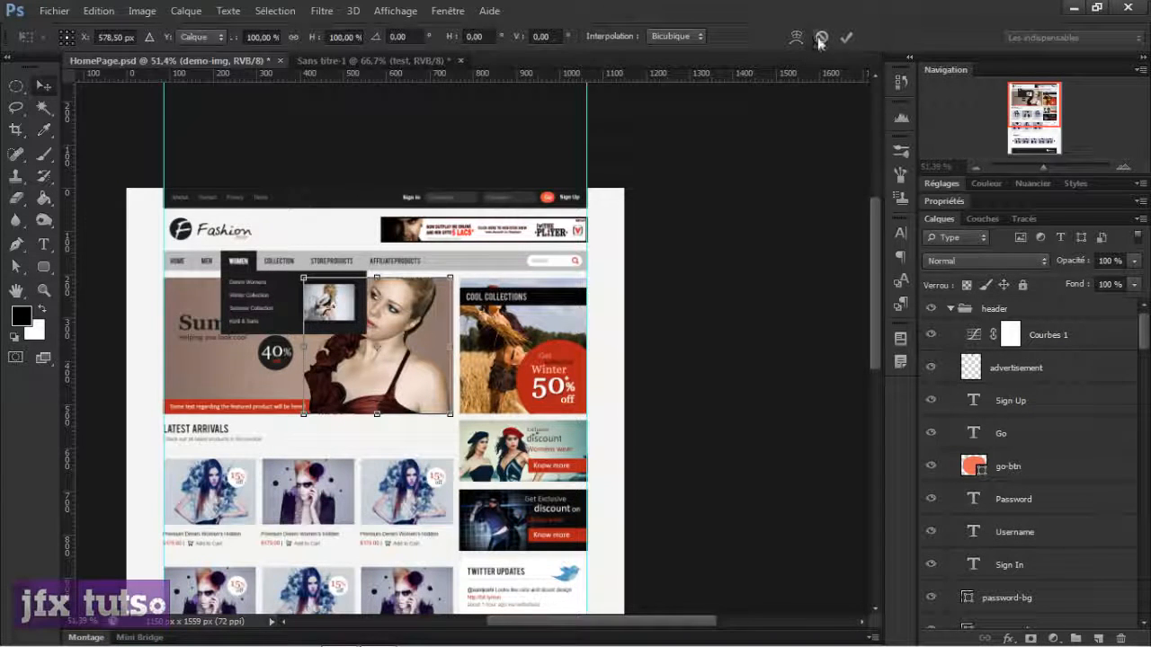
# Step: Turn off the transform controls, and move the Courbes 1 adjustment layer above the header group, collapsing that group
pyautogui.click(248, 39)
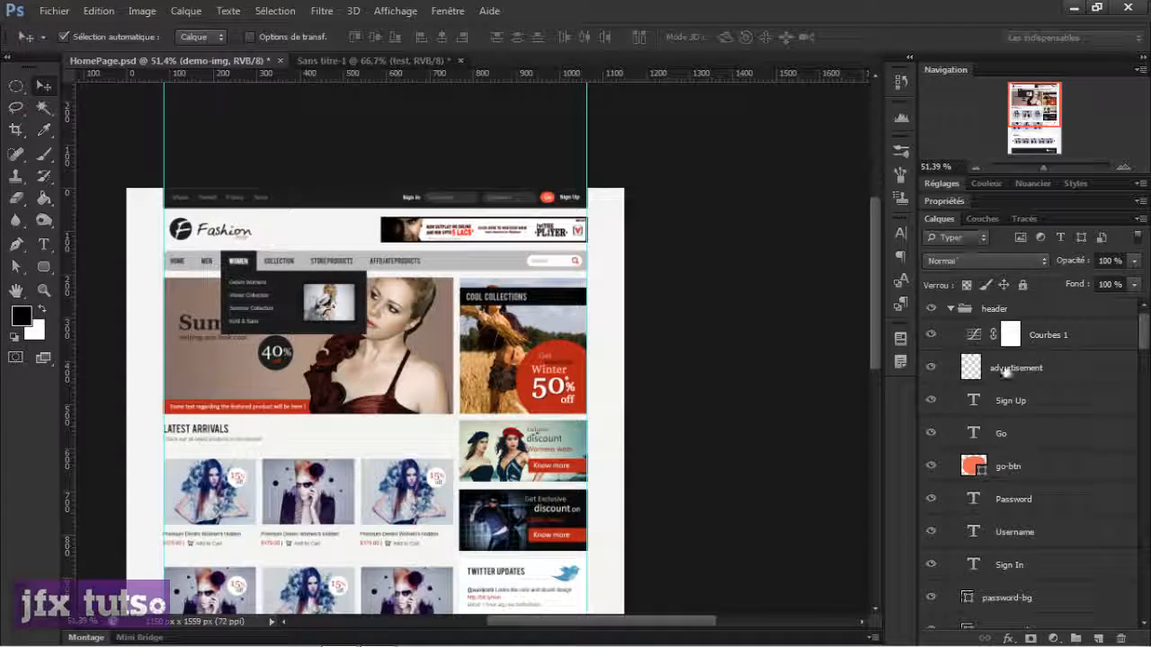
pyautogui.moveTo(1048, 334); pyautogui.dragTo(1066, 300)
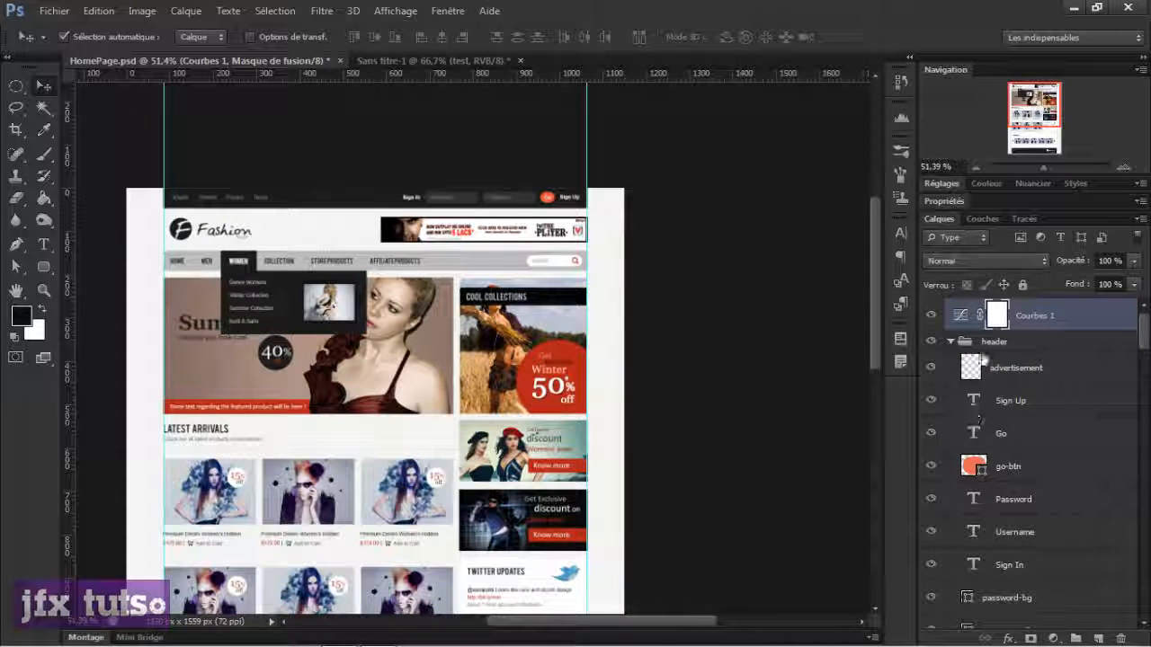
pyautogui.click(953, 343)
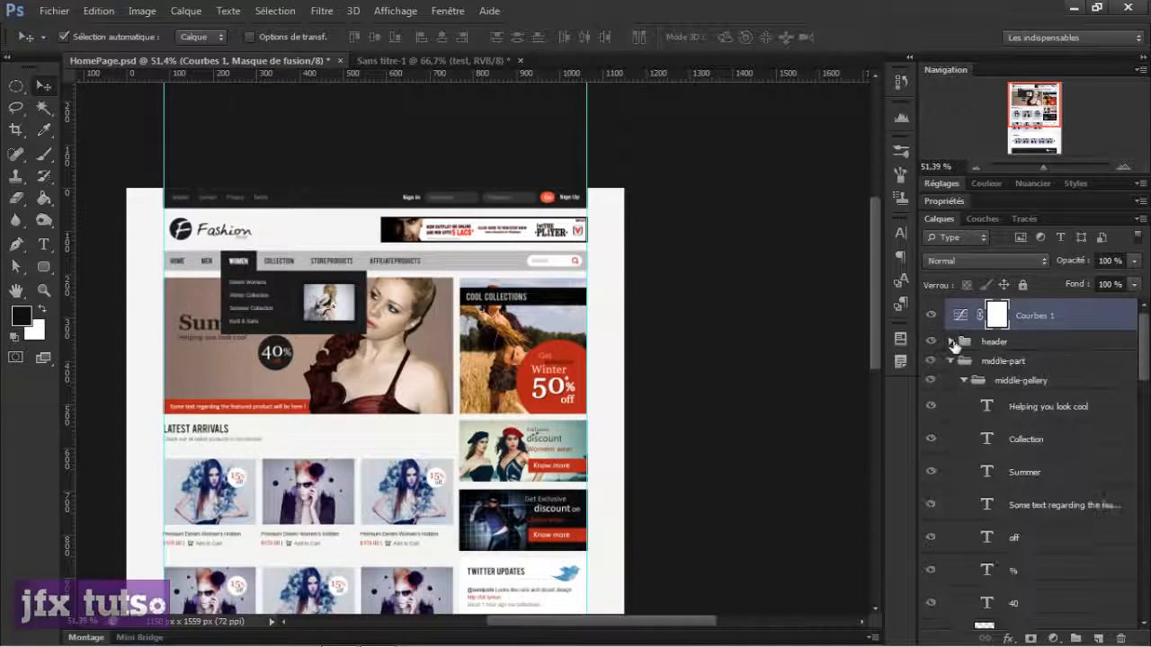
# Step: Test automatic selection on the canvas by picking the banner photo, the dark top strip and the drop-down menu, and clear the selection
pyautogui.click(748, 404)
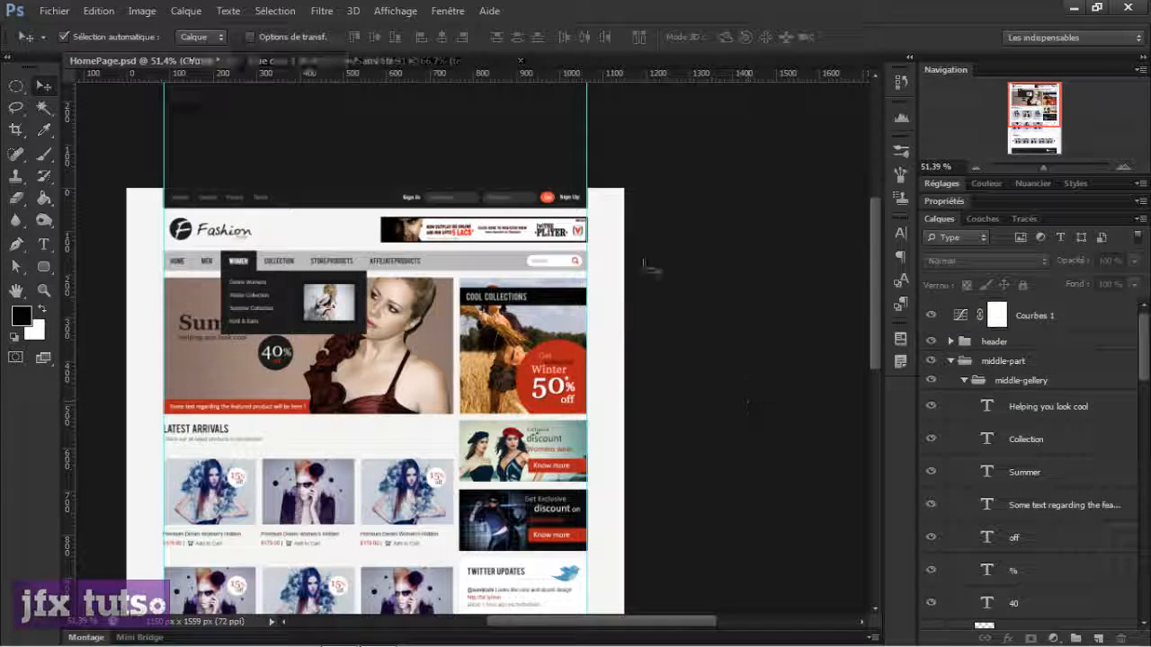
pyautogui.click(366, 366)
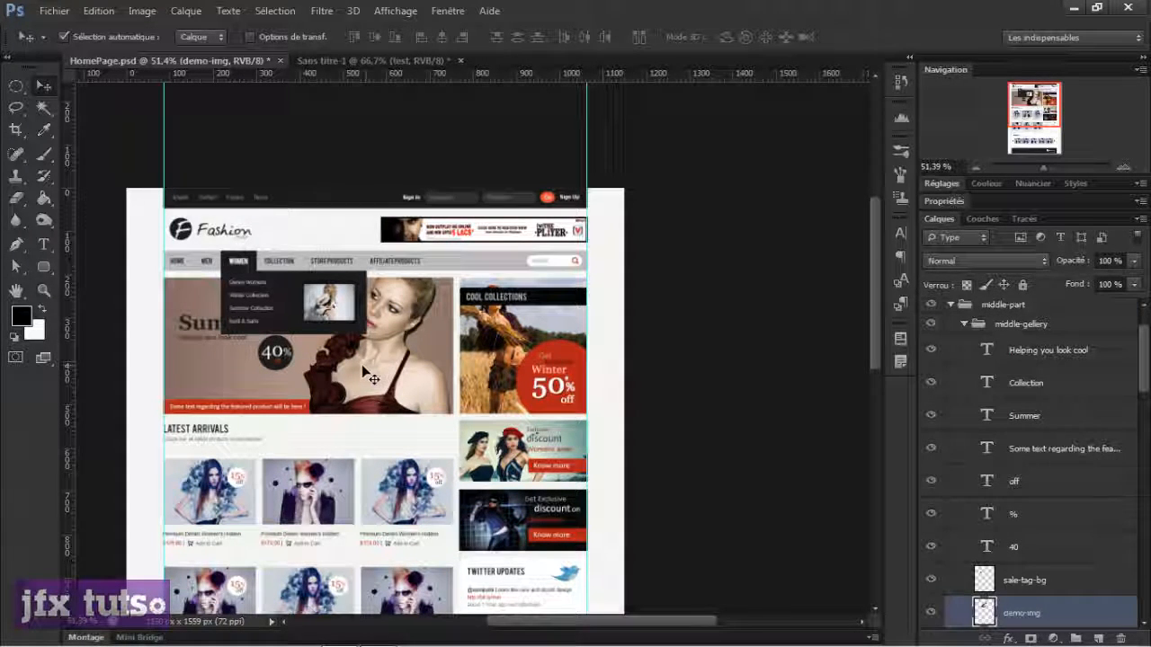
pyautogui.click(365, 231)
pyautogui.click(343, 202)
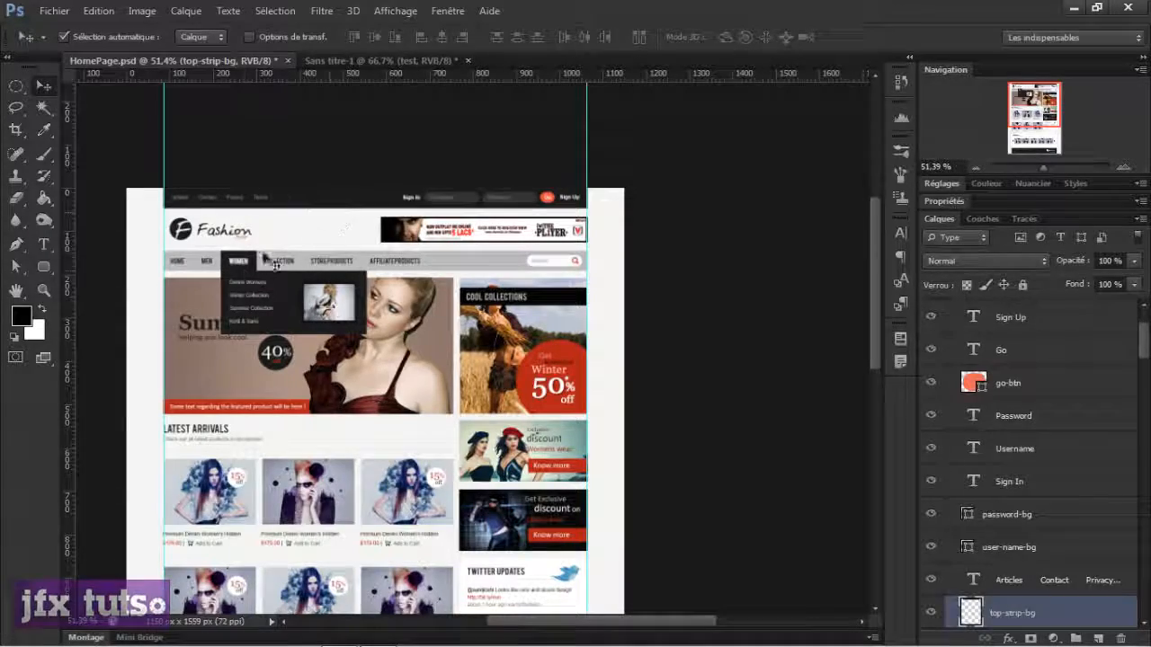
pyautogui.click(270, 301)
pyautogui.click(395, 432)
pyautogui.scroll(5, 419, 398)
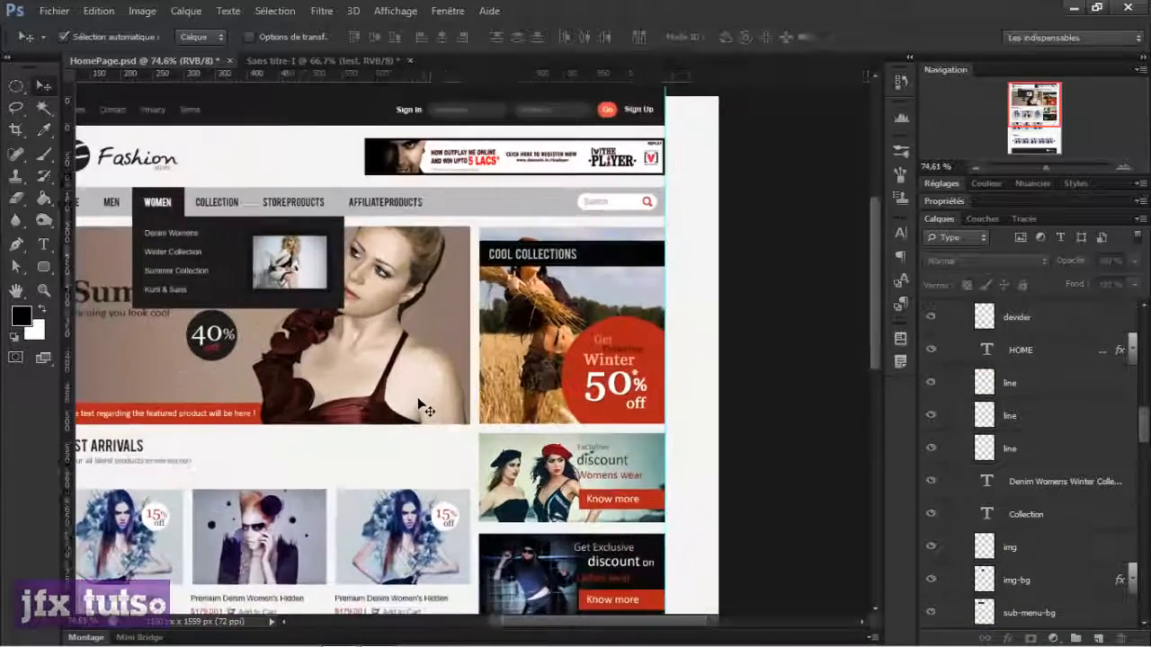
pyautogui.scroll(-4, 417, 399)
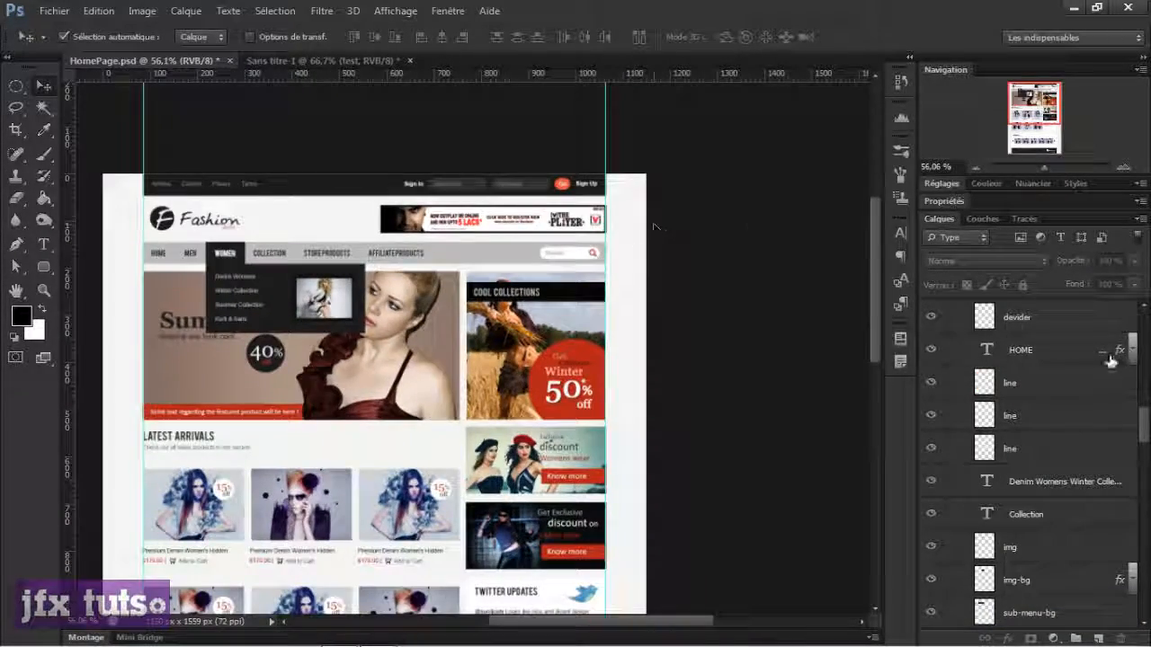
# Step: With the Courbes 1 layer selected, shift the grey menu bar background sideways on the canvas and undo the move
pyautogui.moveTo(1143, 415); pyautogui.dragTo(1143, 322)
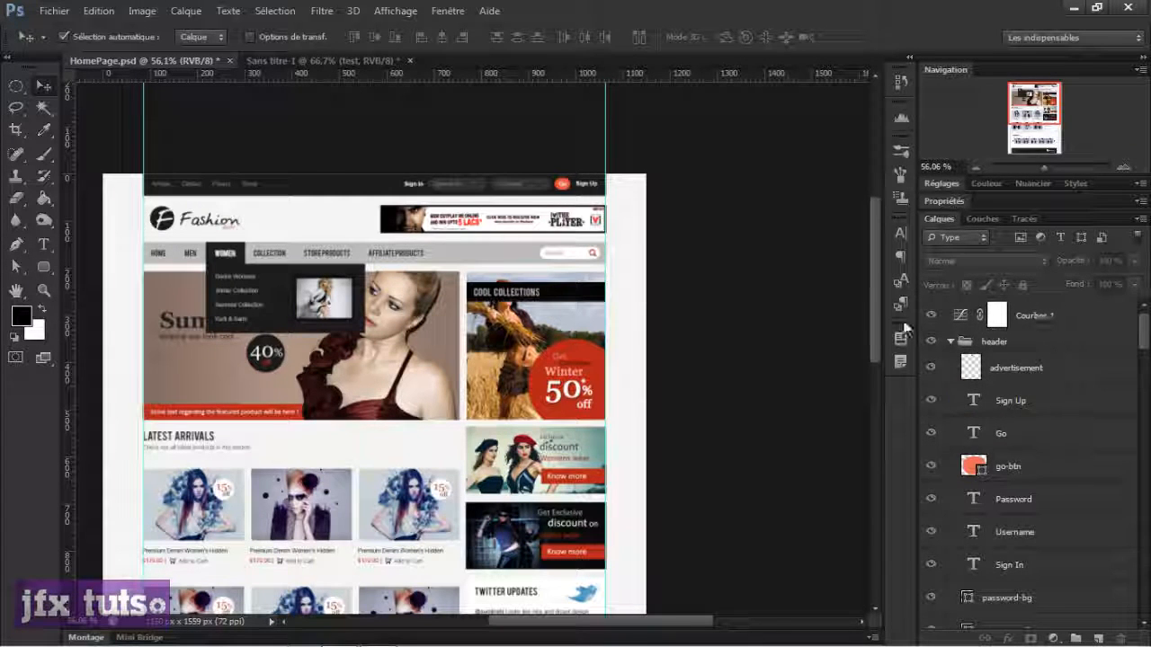
pyautogui.click(973, 321)
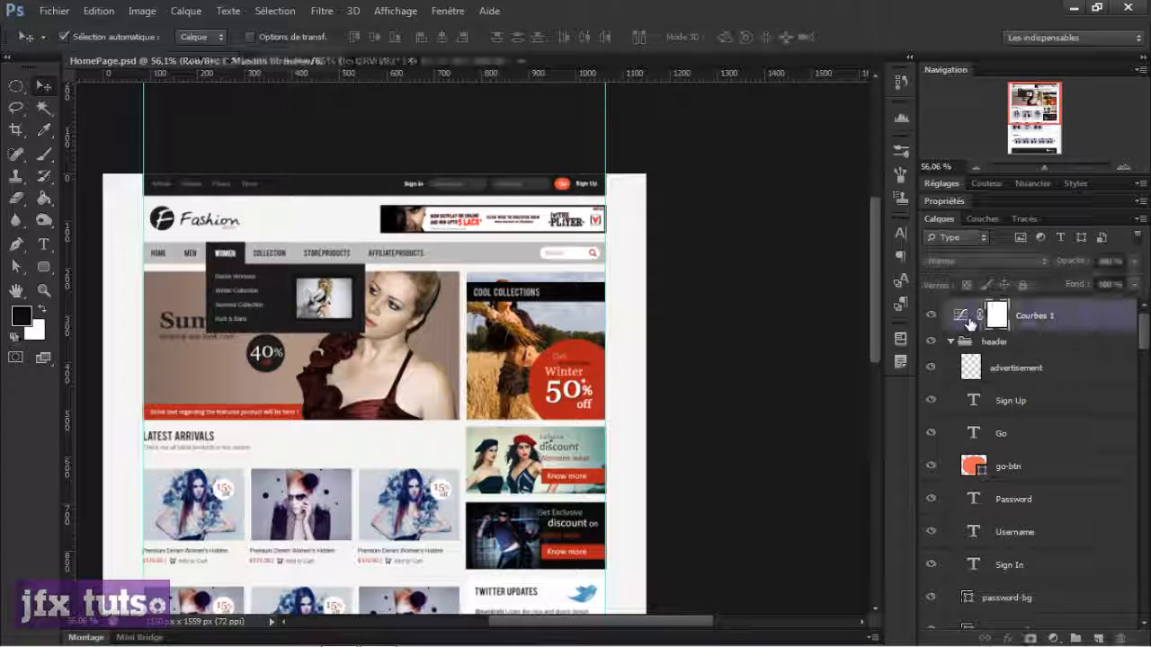
pyautogui.click(448, 251)
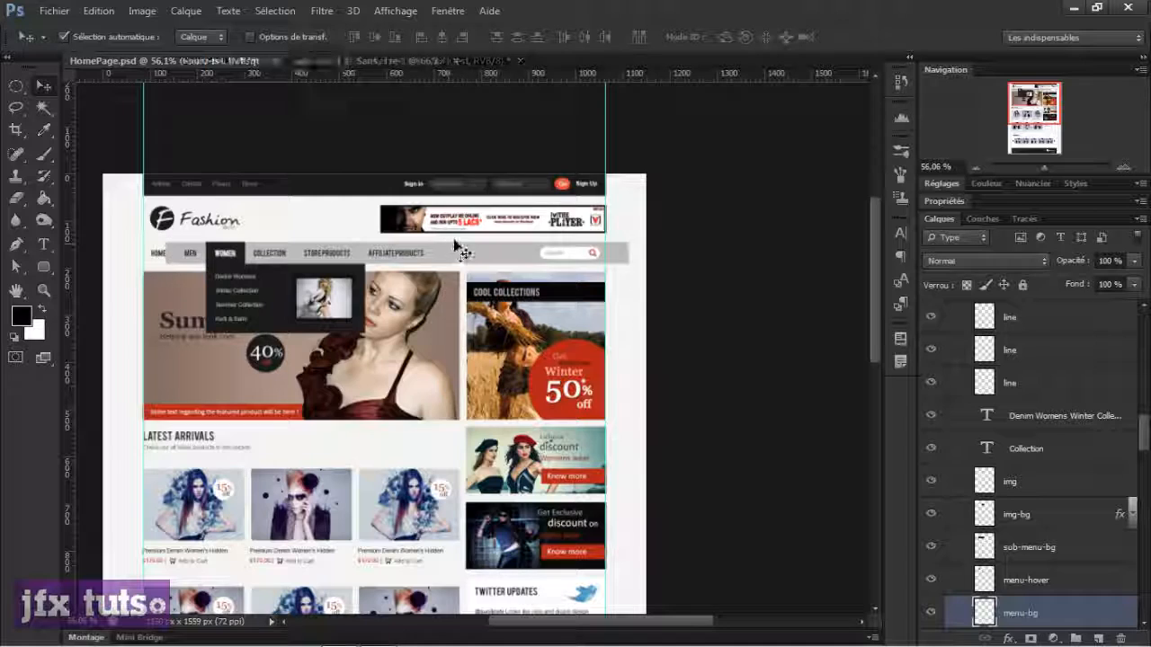
pyautogui.hotkey('ctrl', 'z')
pyautogui.scroll(-5, 667, 313)
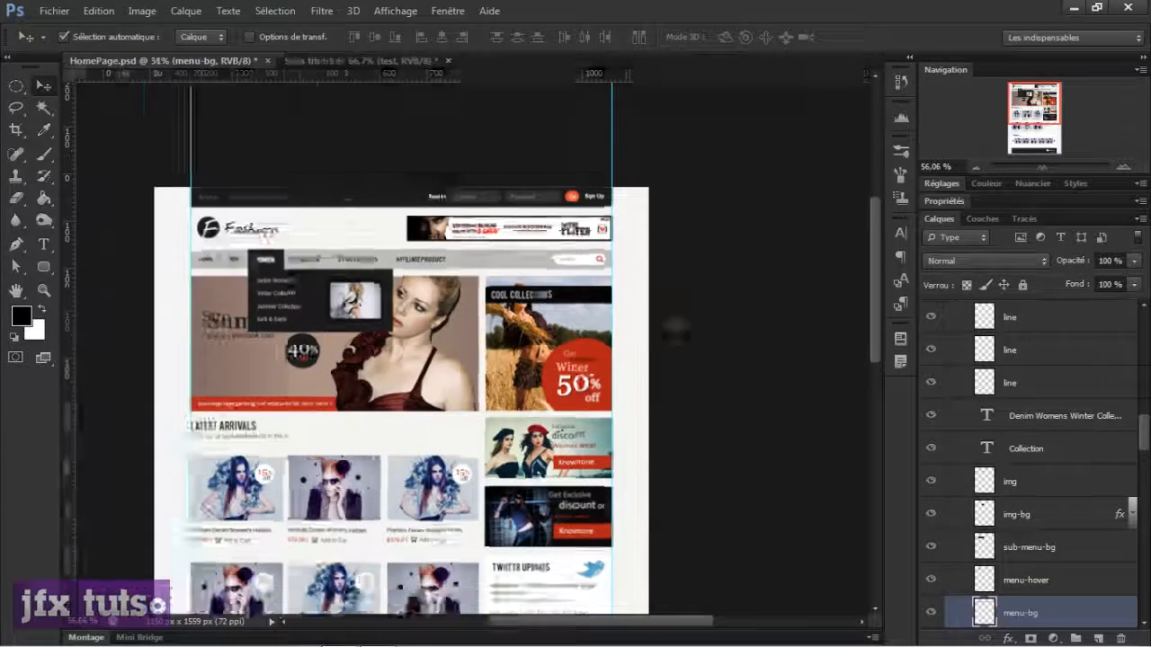
pyautogui.scroll(4, 664, 308)
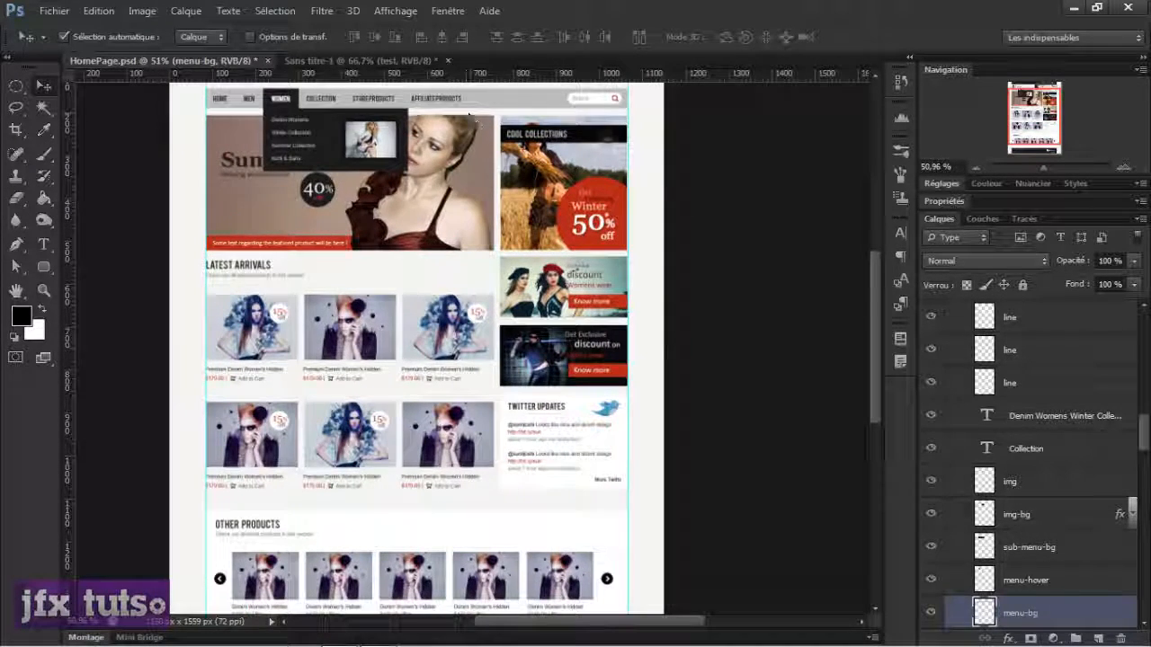